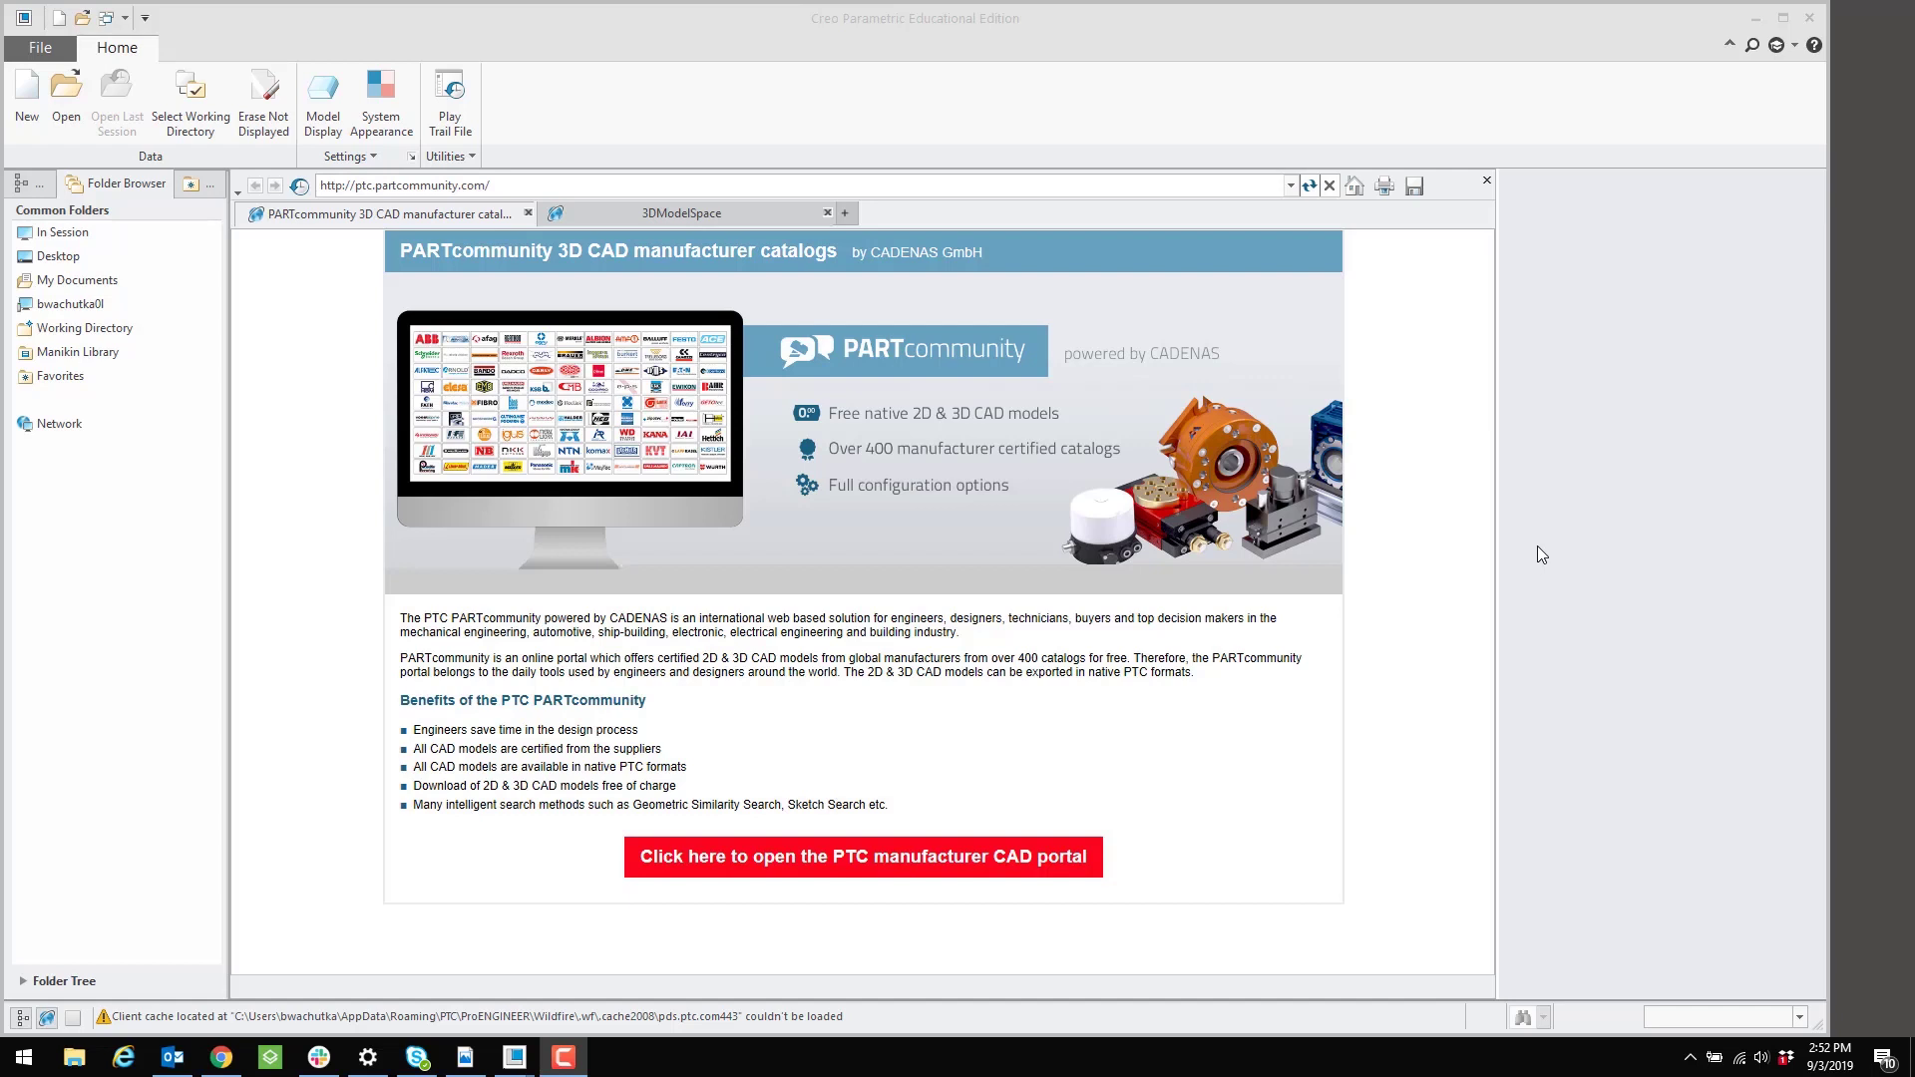
# Step: Close the Creo Parametric window to begin exiting the session
pyautogui.click(1809, 17)
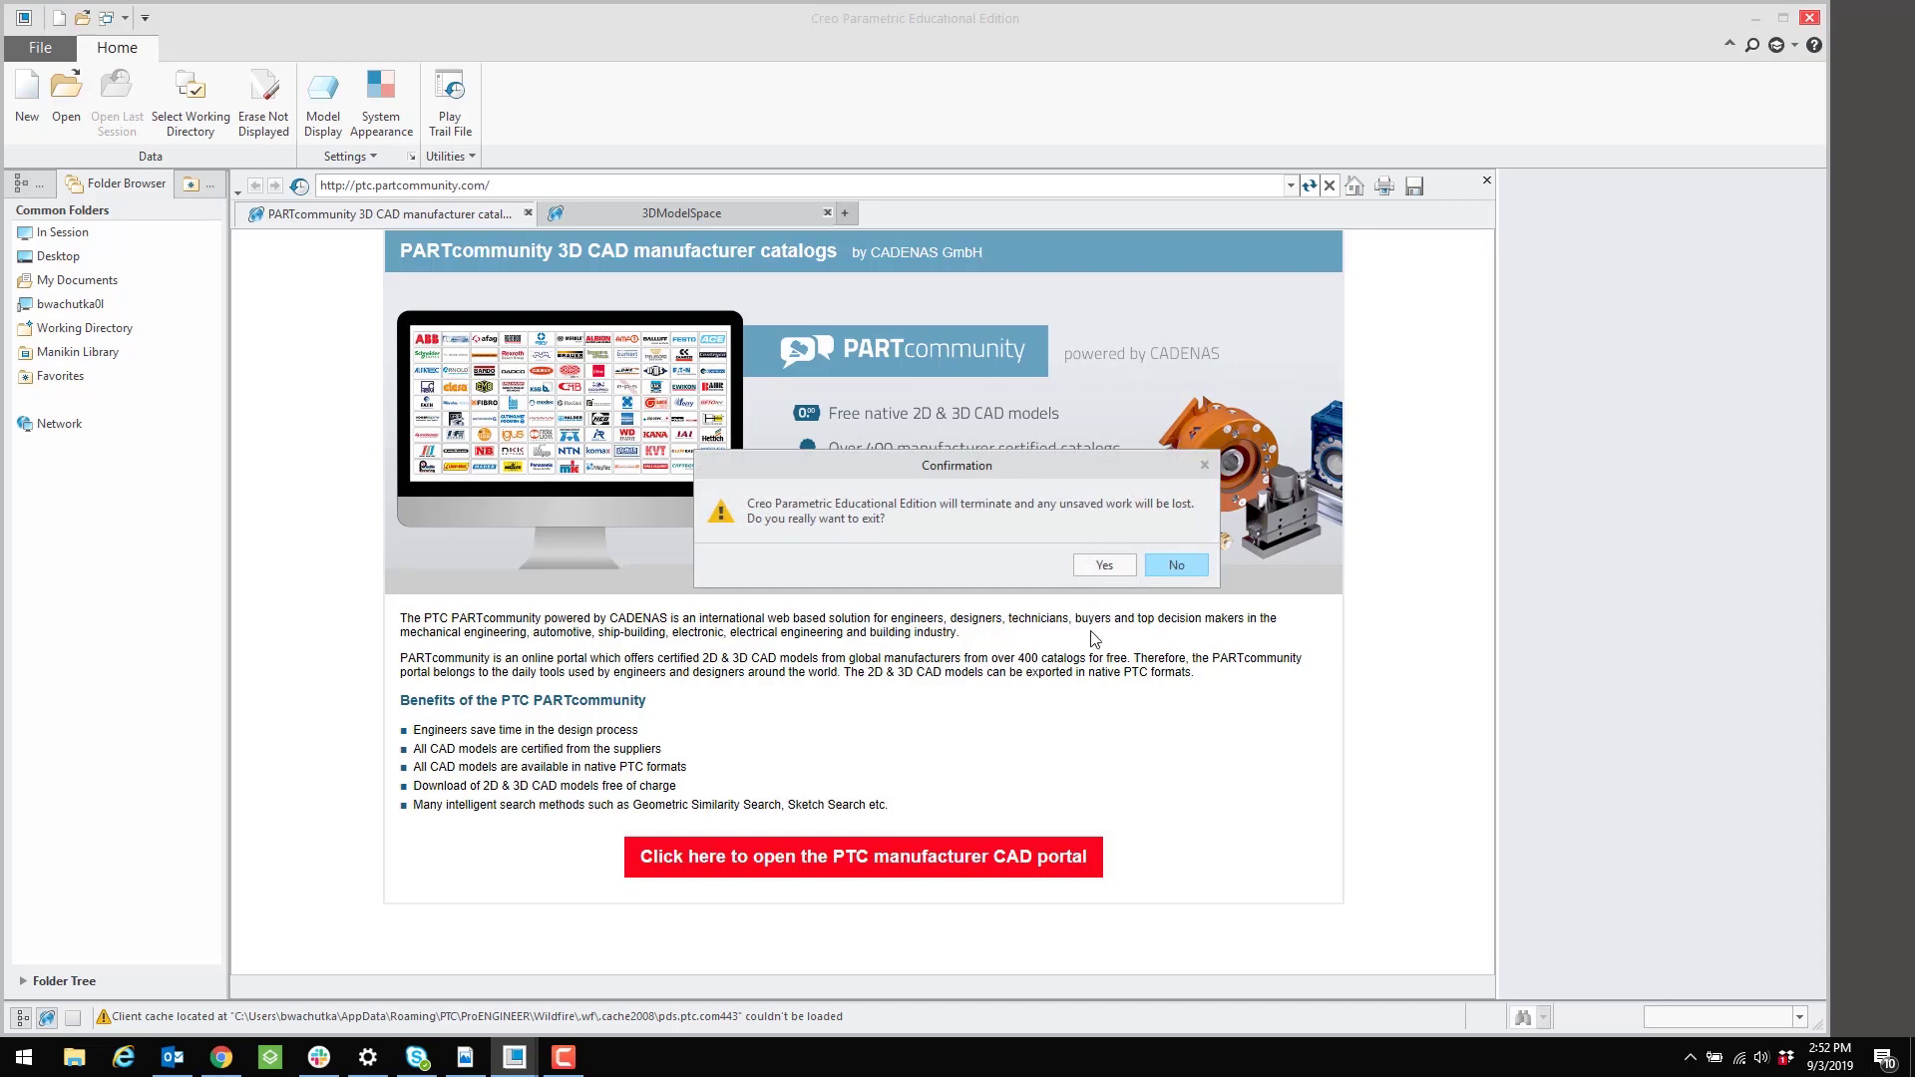
# Step: Confirm exiting Creo without saving, then browse File Explorer to C:\Program Files\PTC
pyautogui.click(1122, 565)
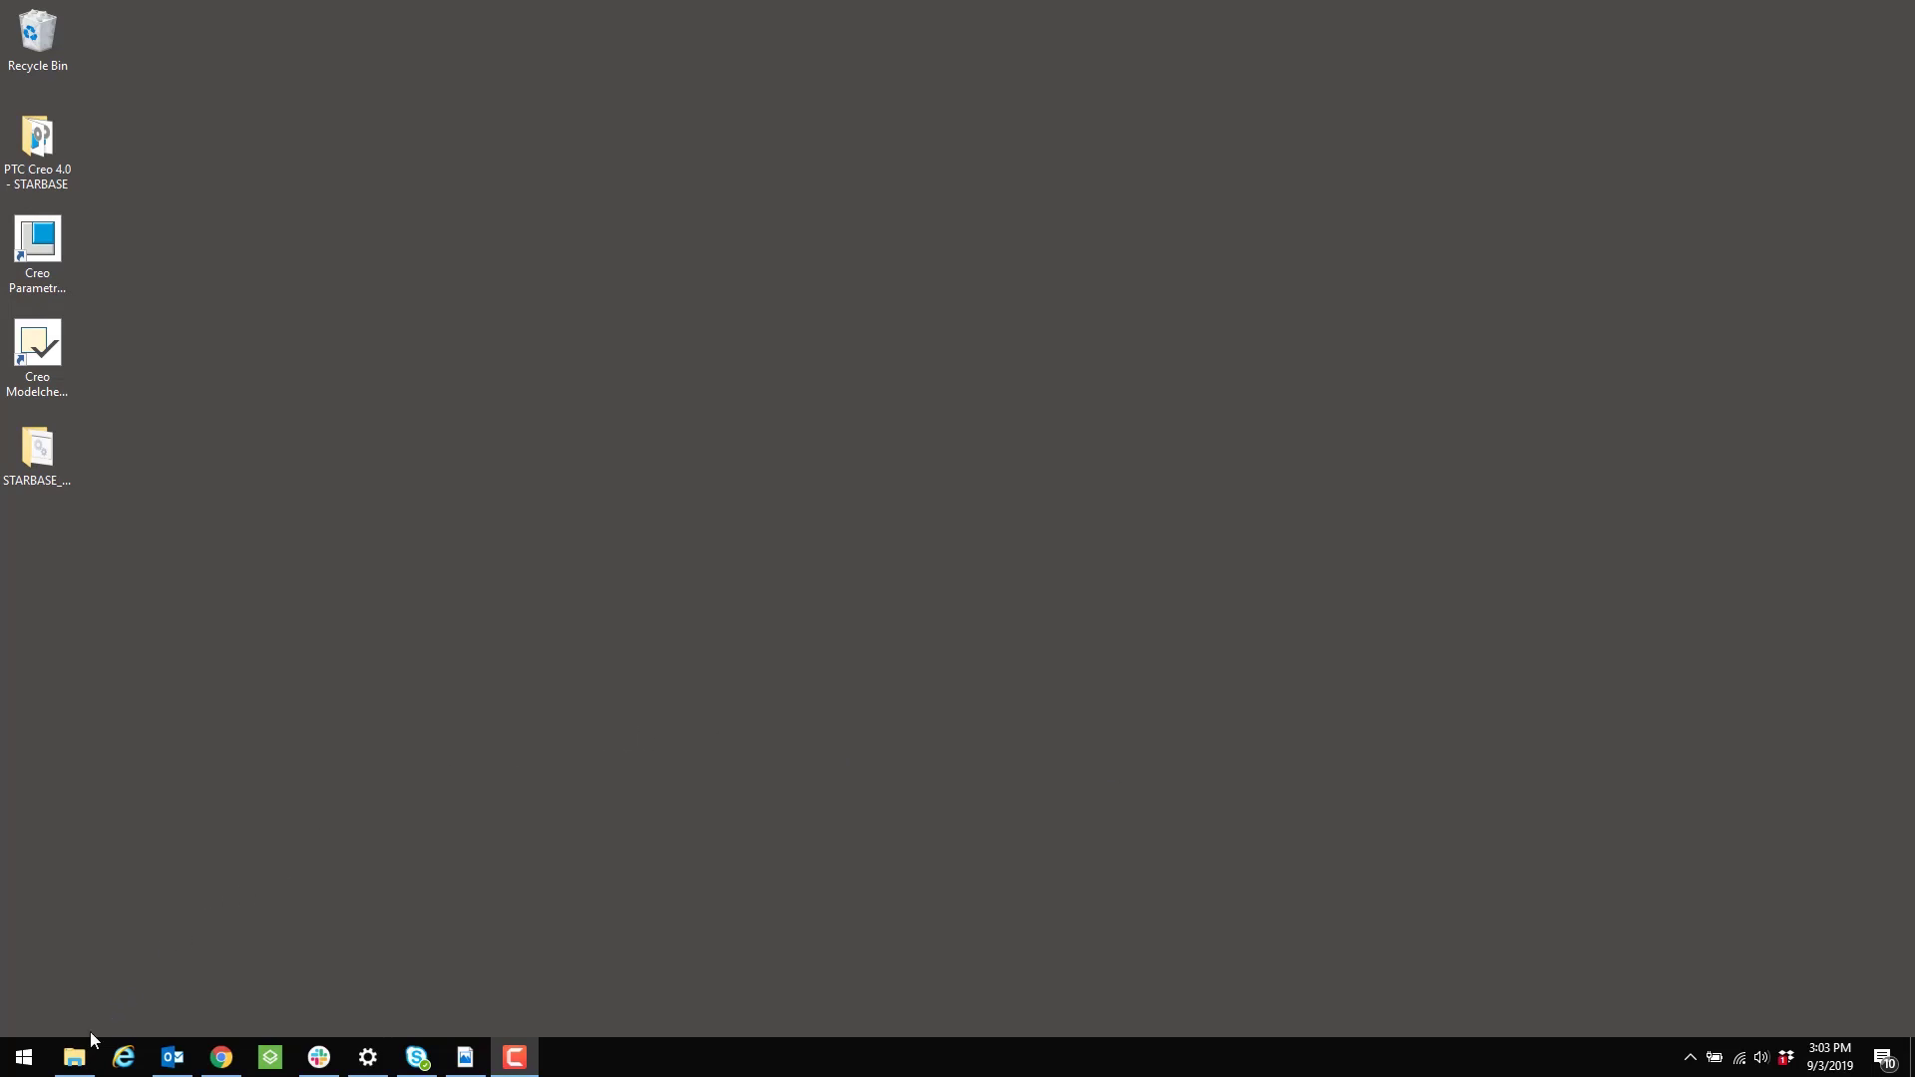
pyautogui.click(76, 1056)
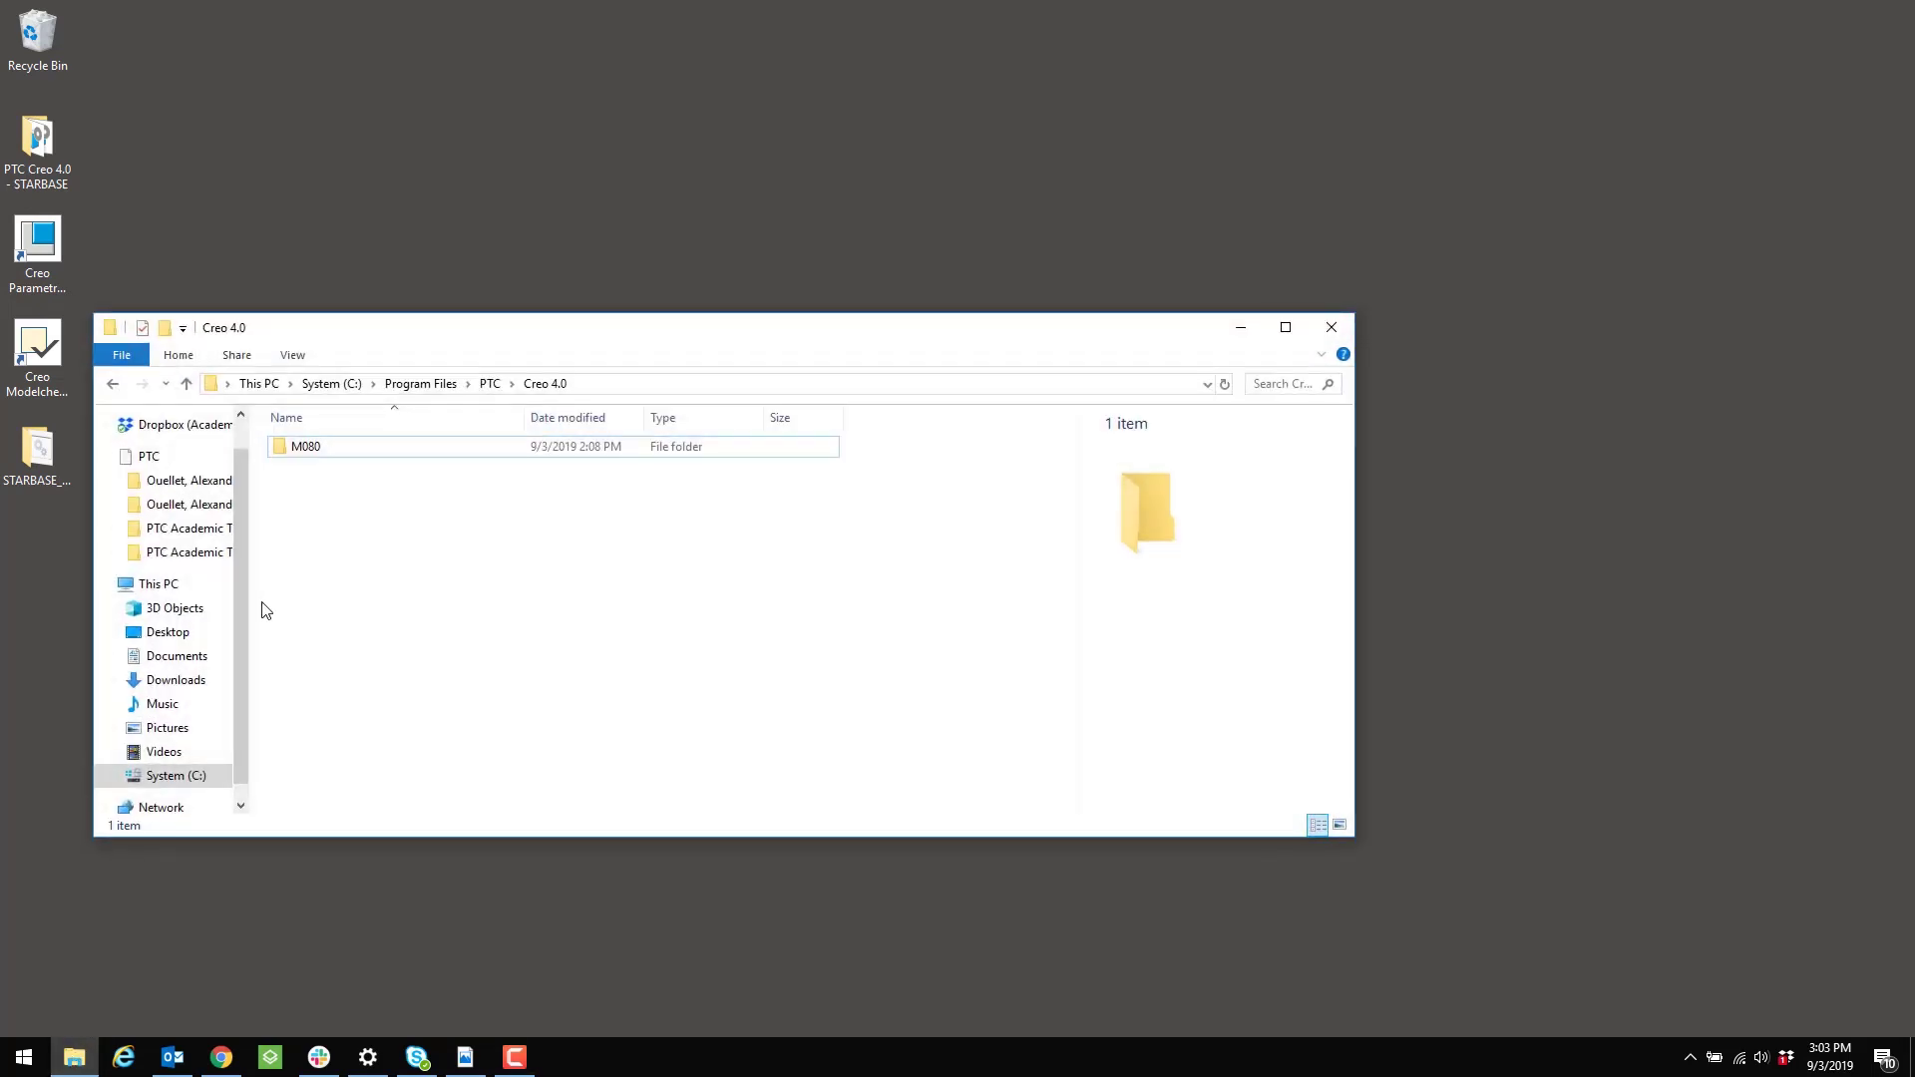
pyautogui.click(170, 776)
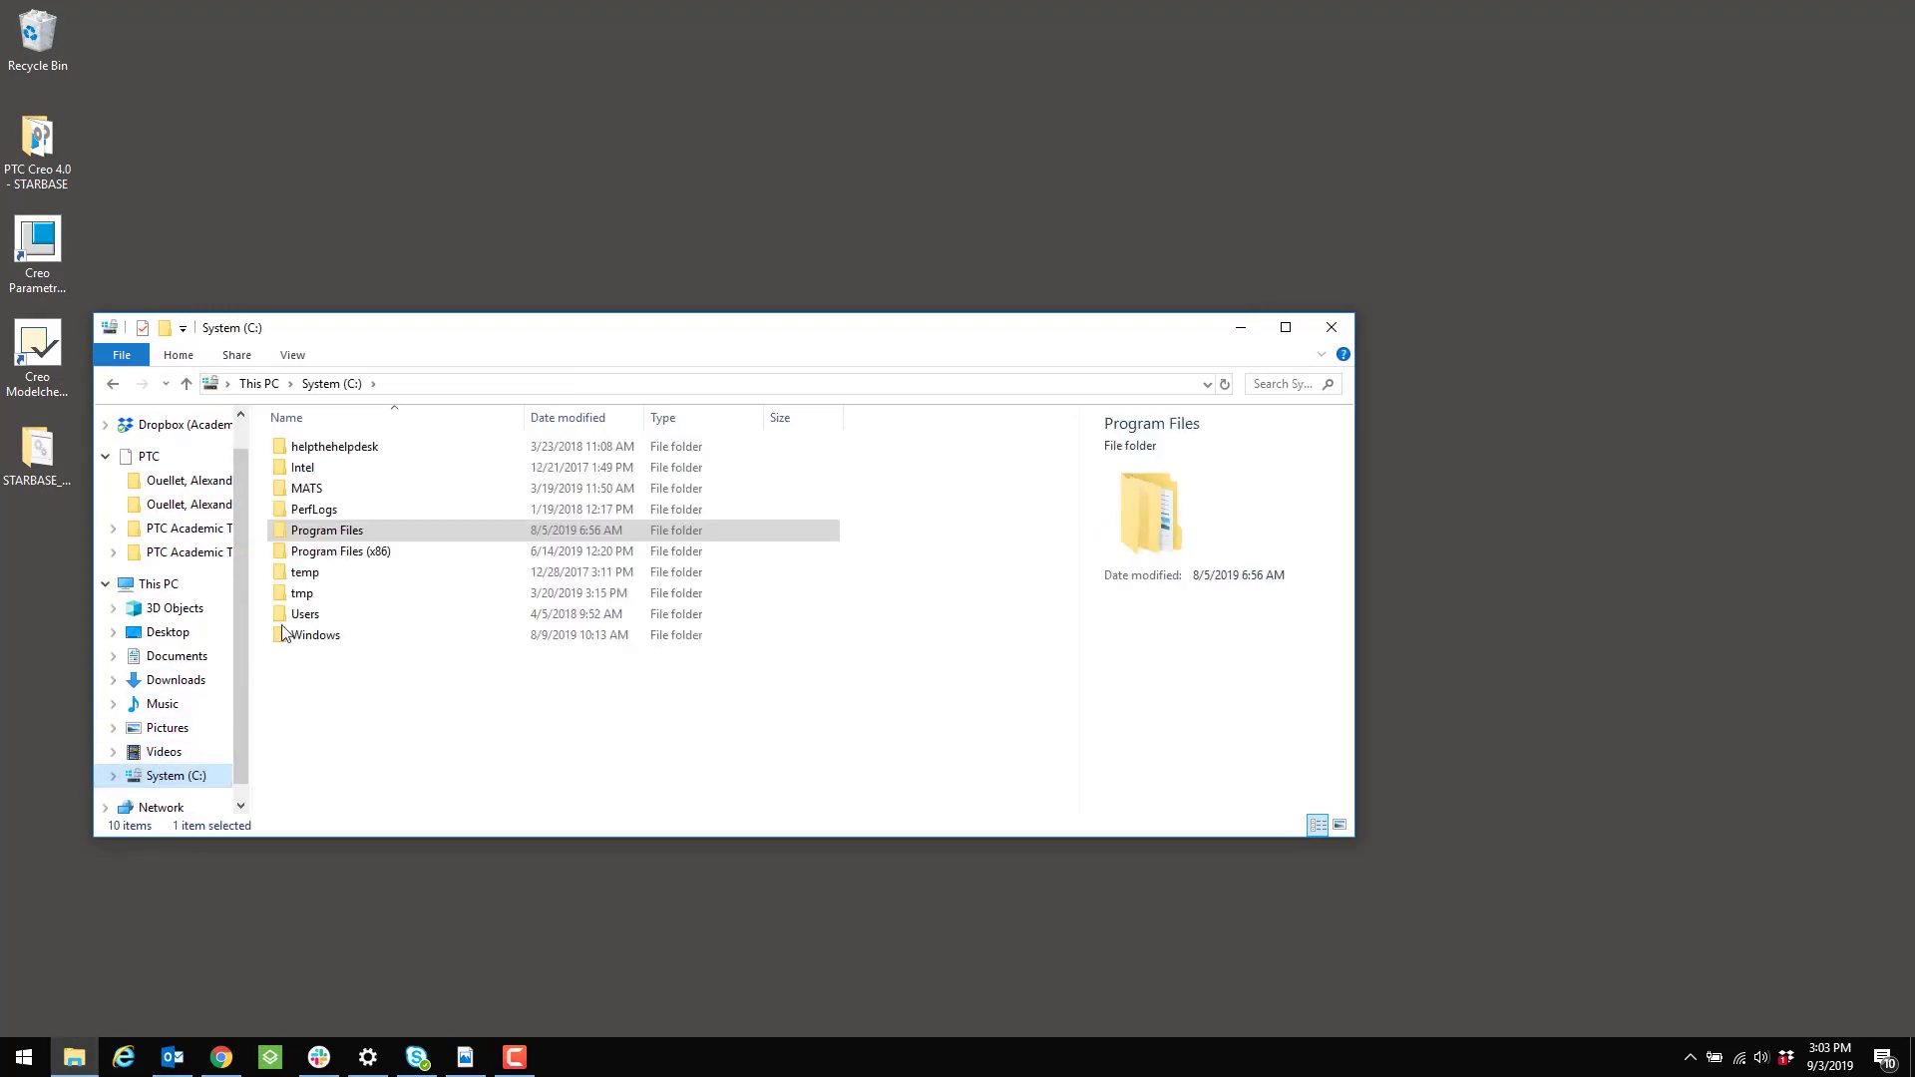
pyautogui.doubleClick(339, 532)
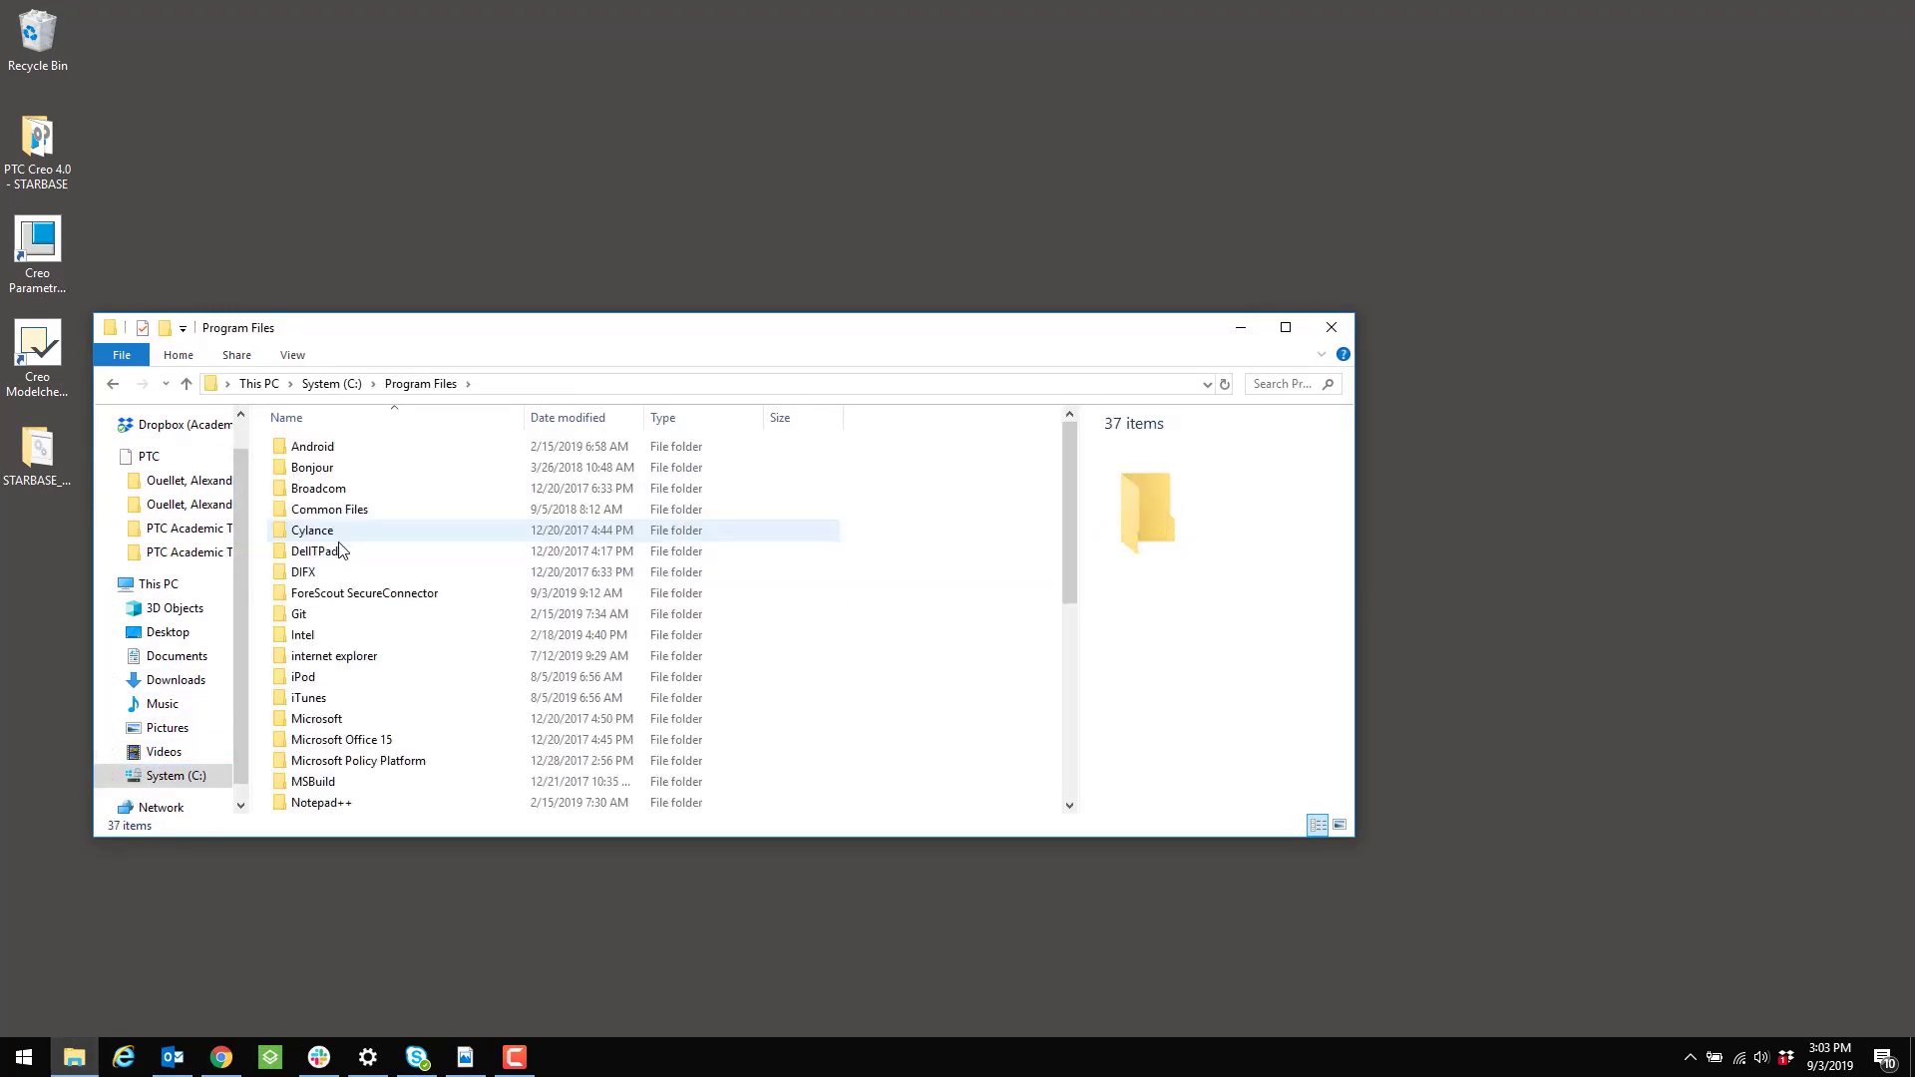
pyautogui.scroll(-2, 398, 715)
pyautogui.doubleClick(368, 725)
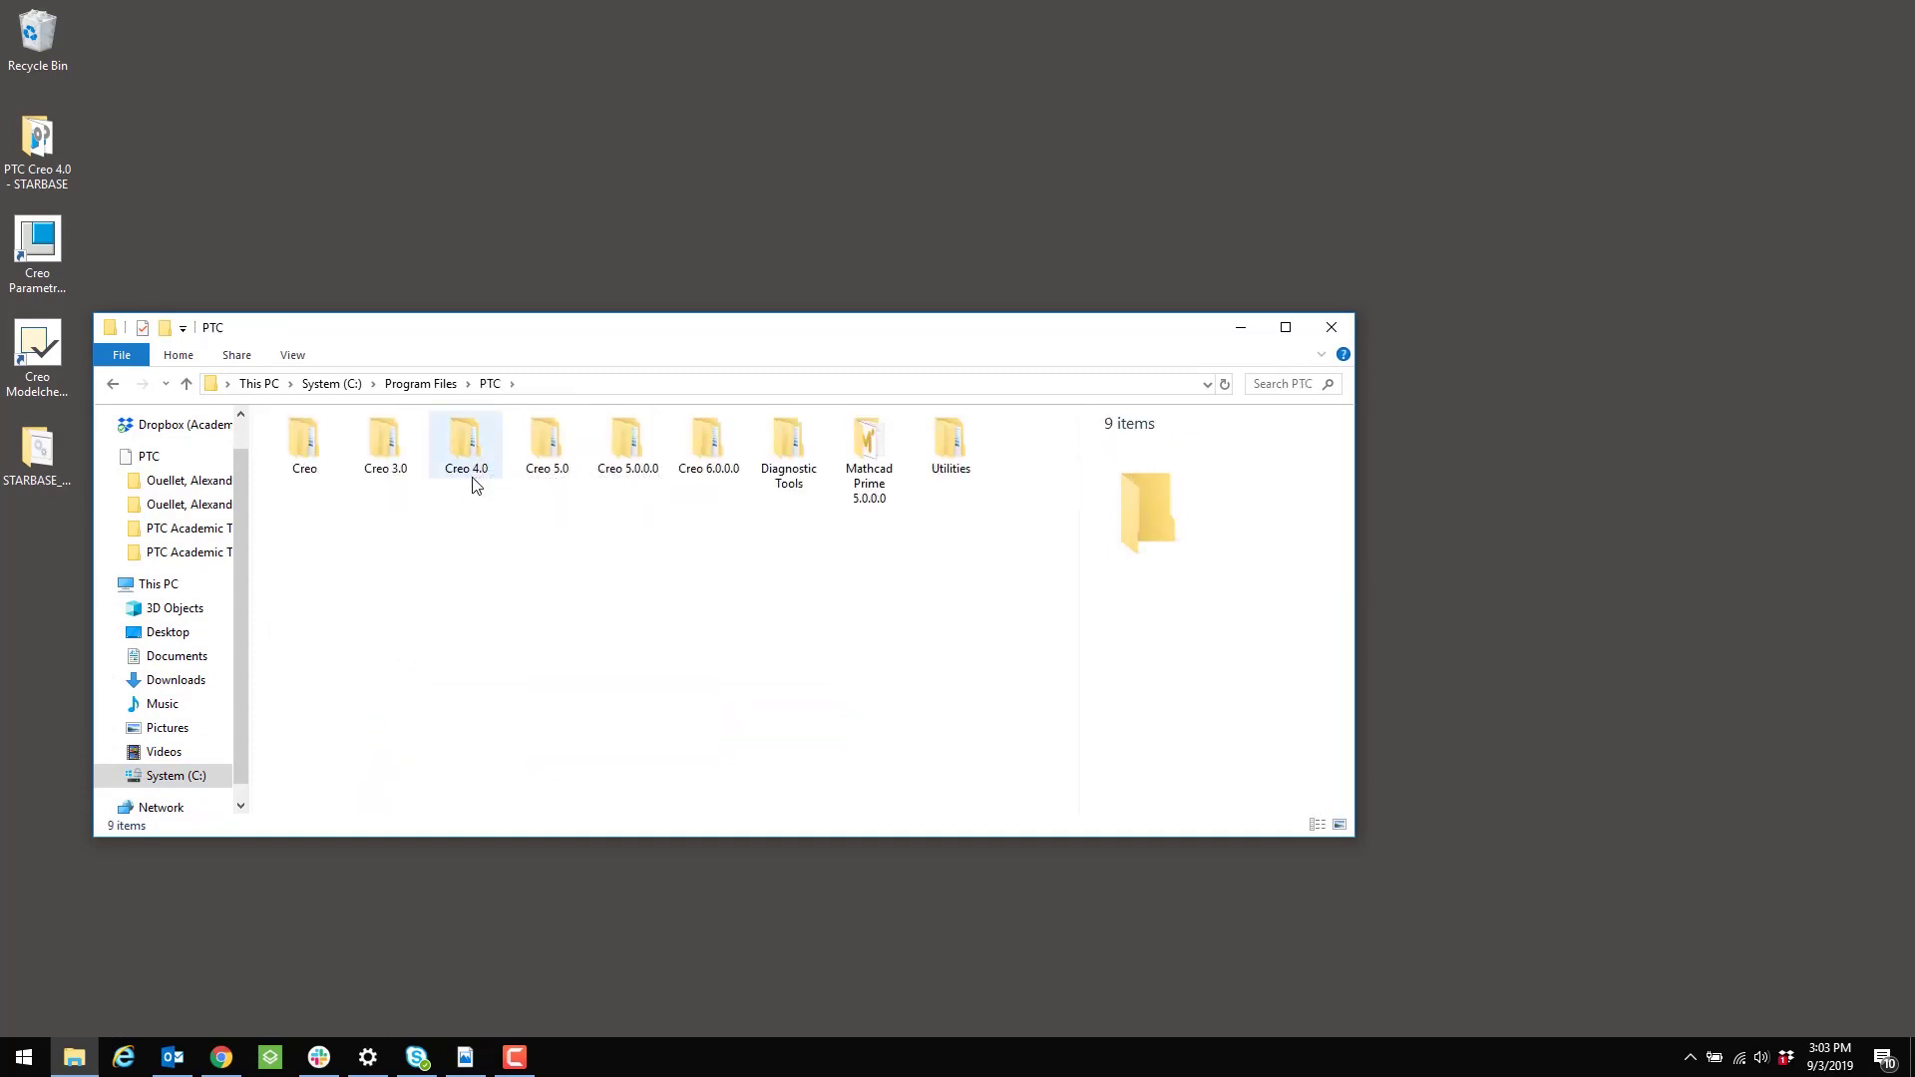
pyautogui.moveTo(473, 486)
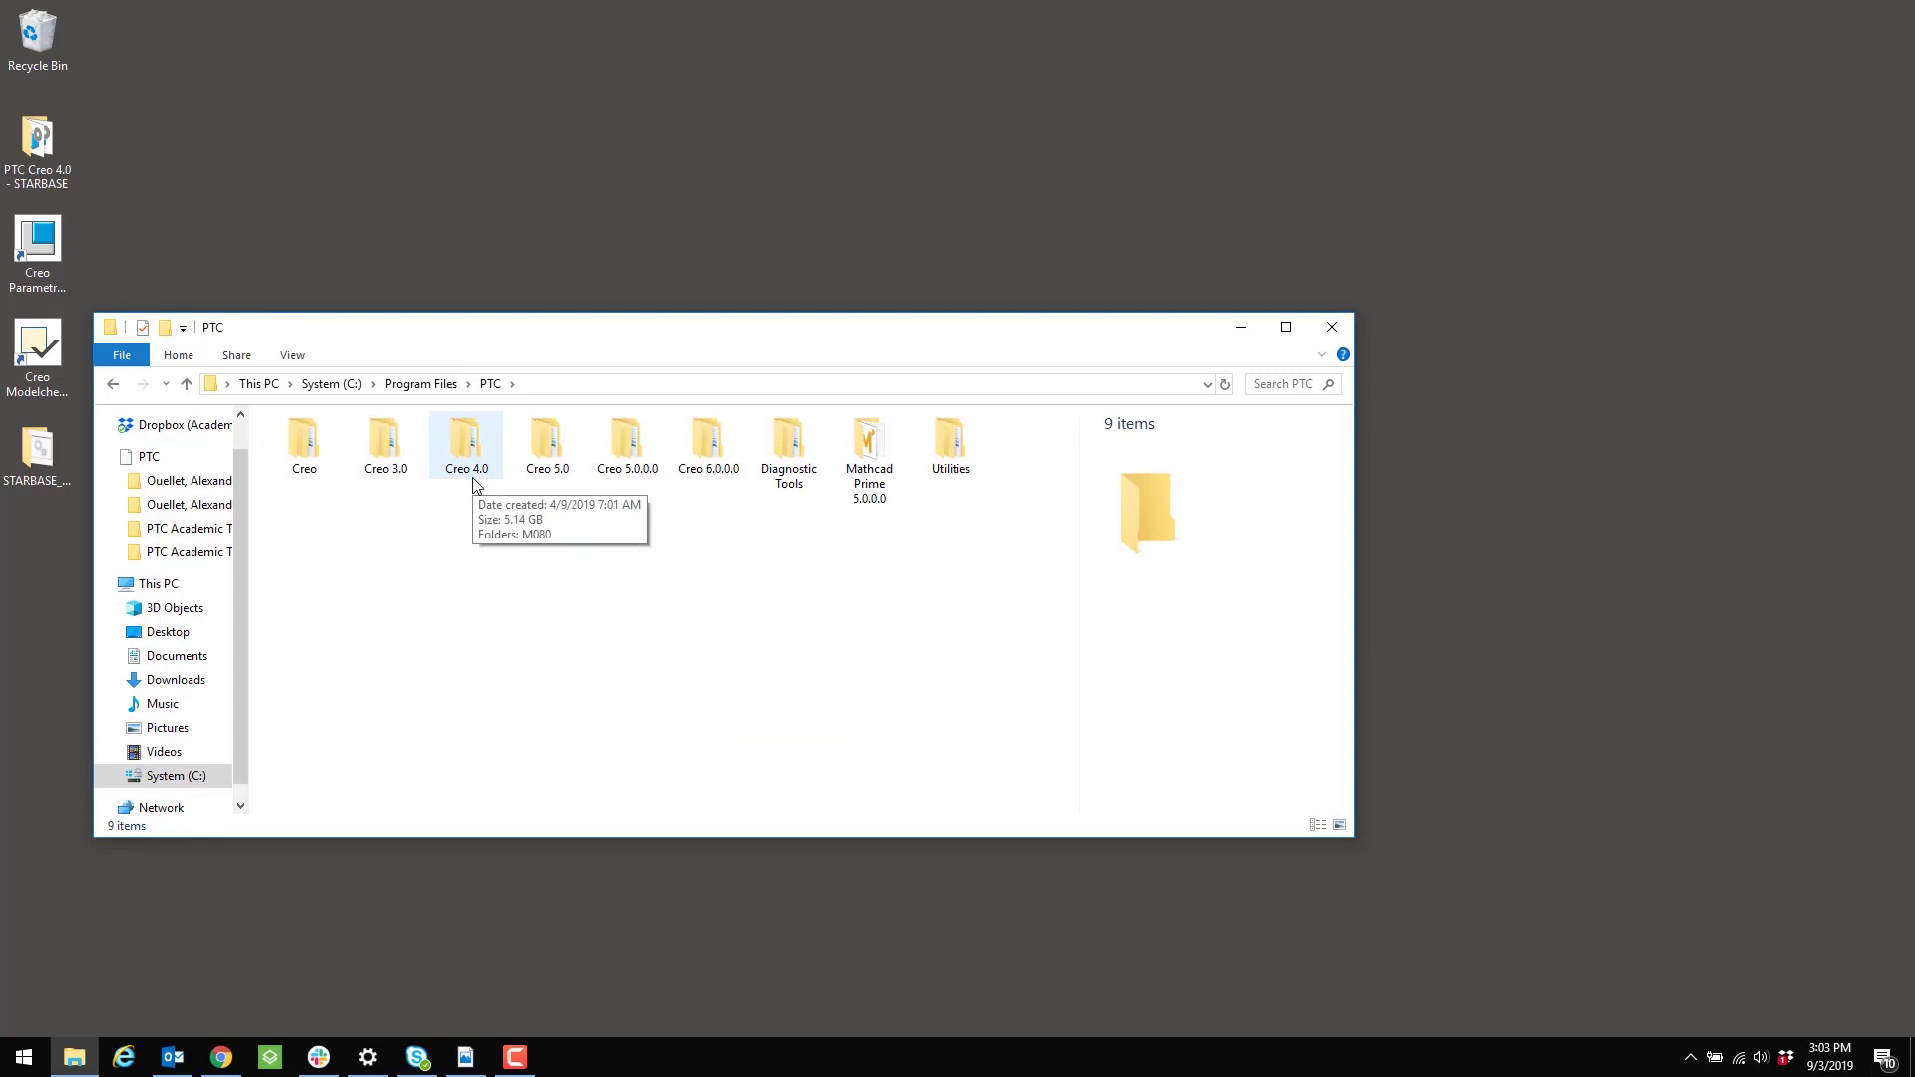
# Step: Show the Creo 4.0 folder's Security properties with the Users group selected
pyautogui.rightClick(473, 448)
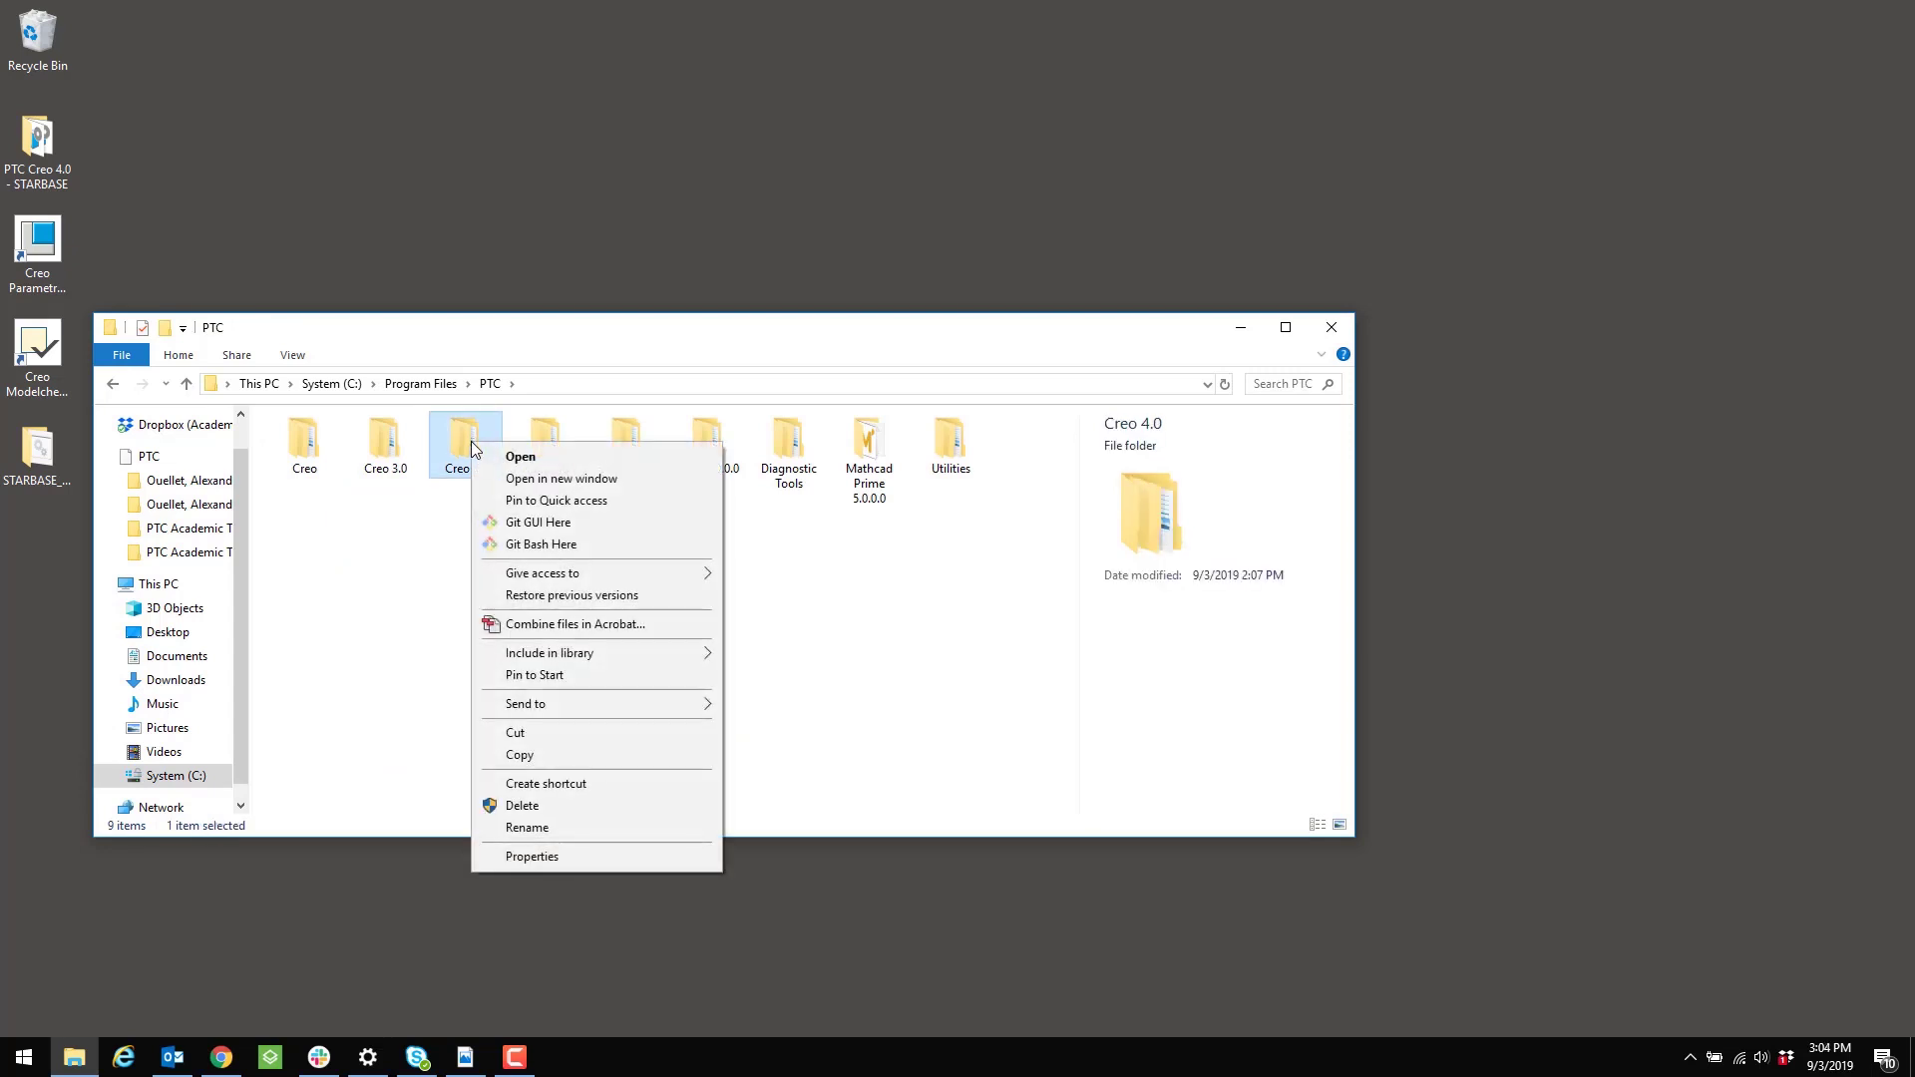
pyautogui.click(552, 857)
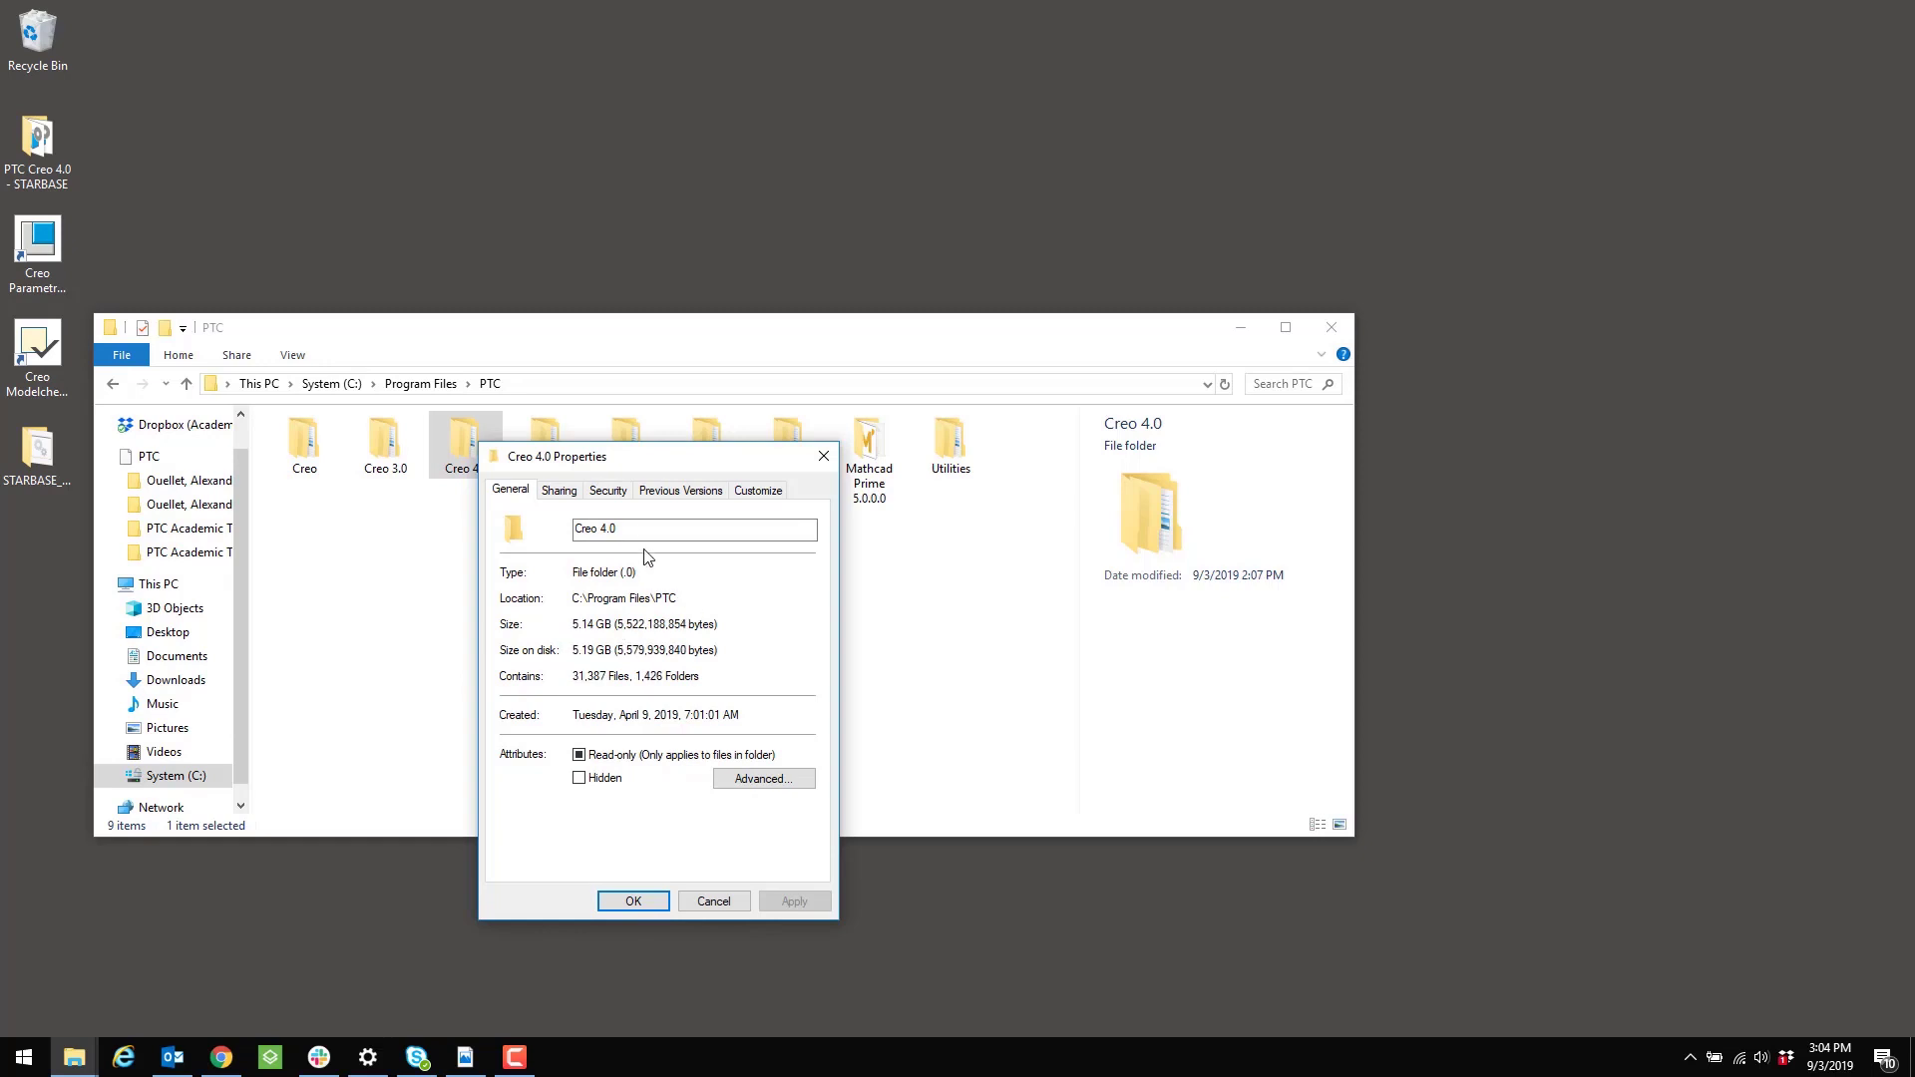
pyautogui.click(610, 491)
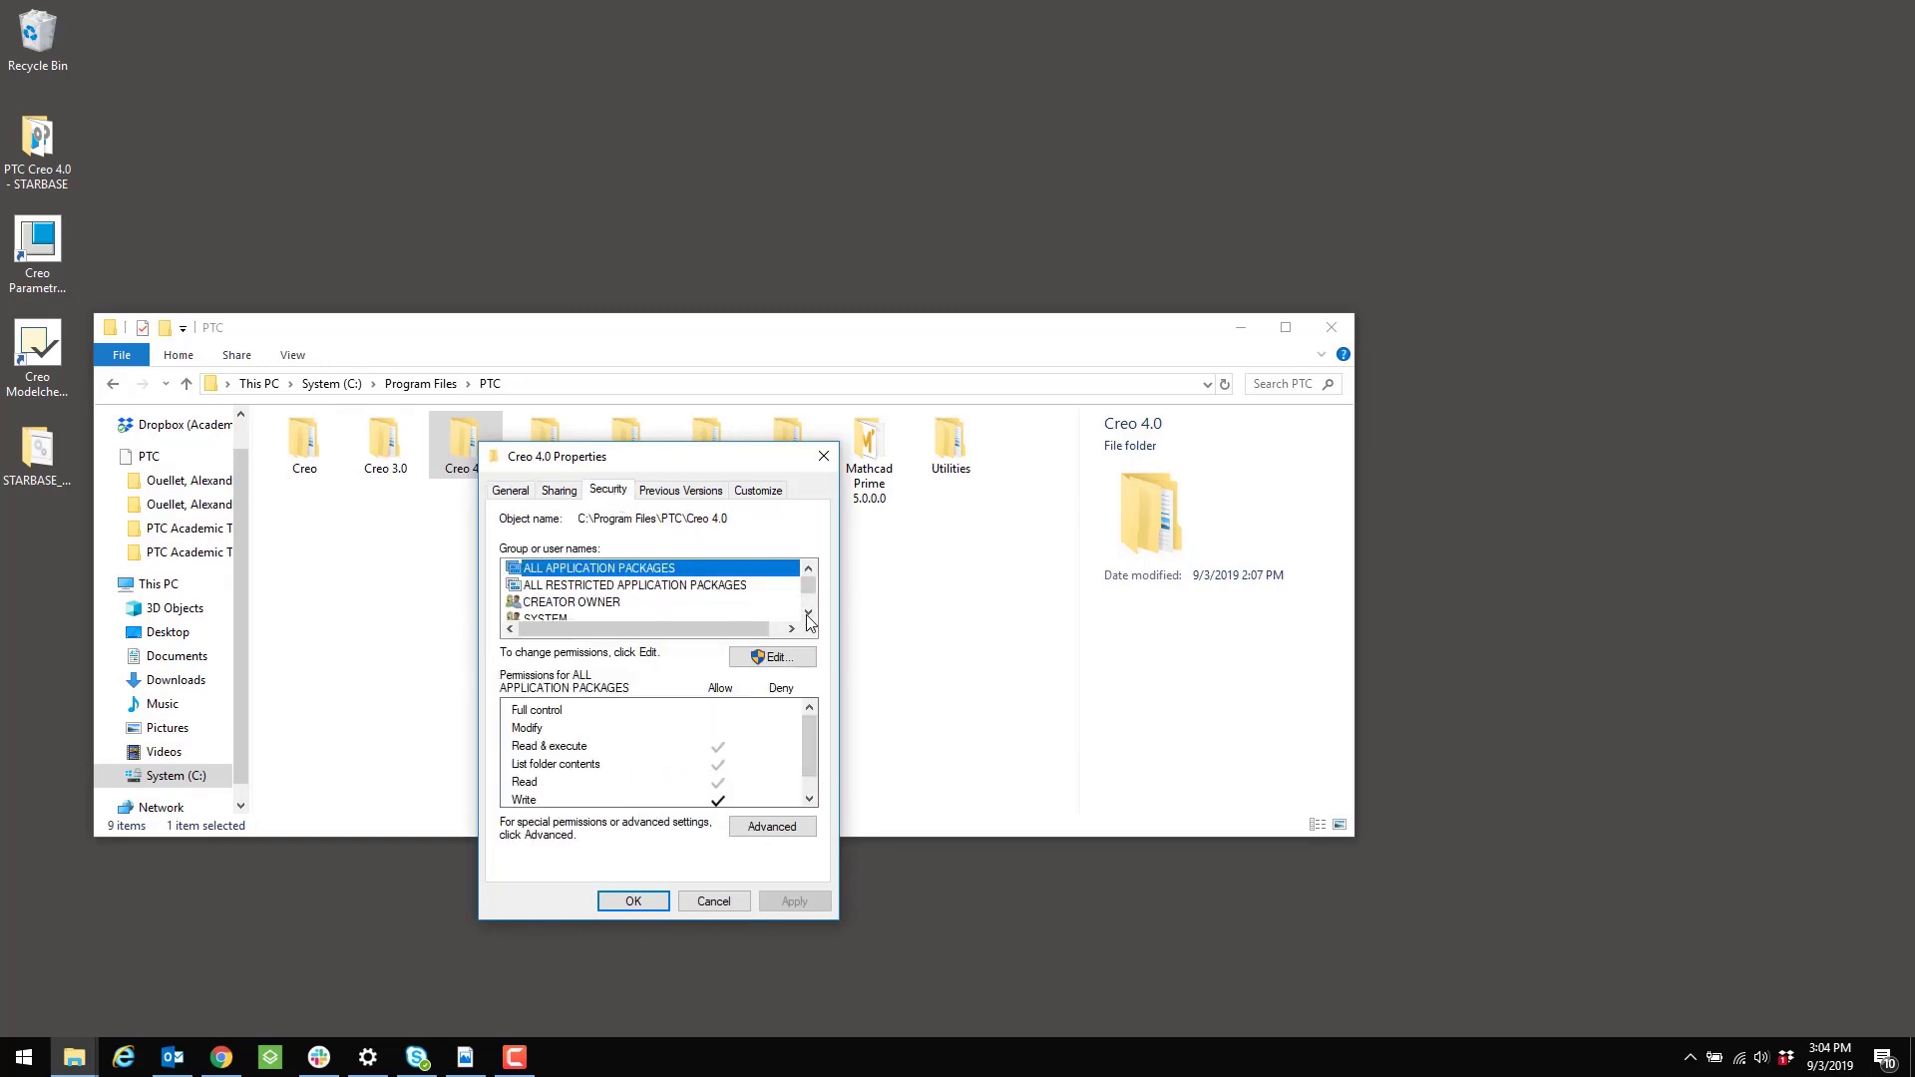
pyautogui.click(808, 613)
pyautogui.click(808, 612)
pyautogui.click(808, 612)
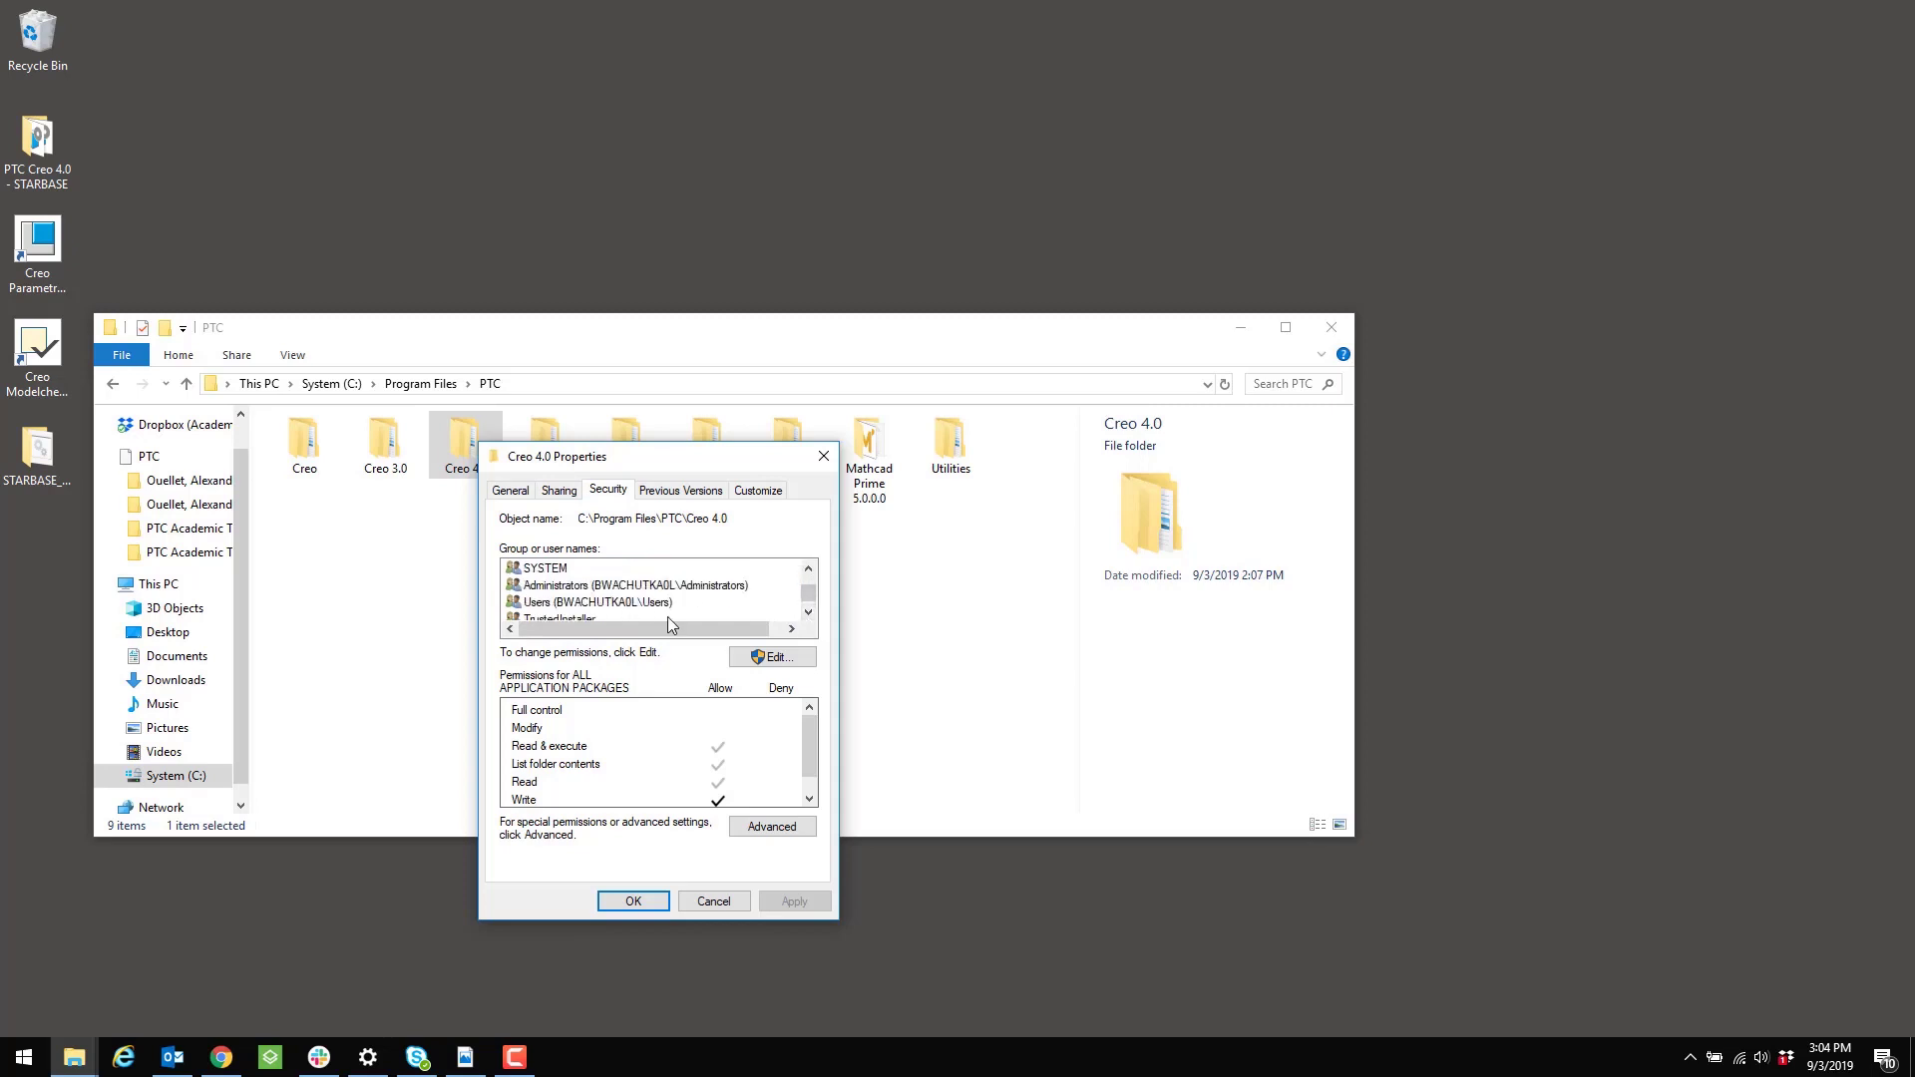
pyautogui.click(603, 602)
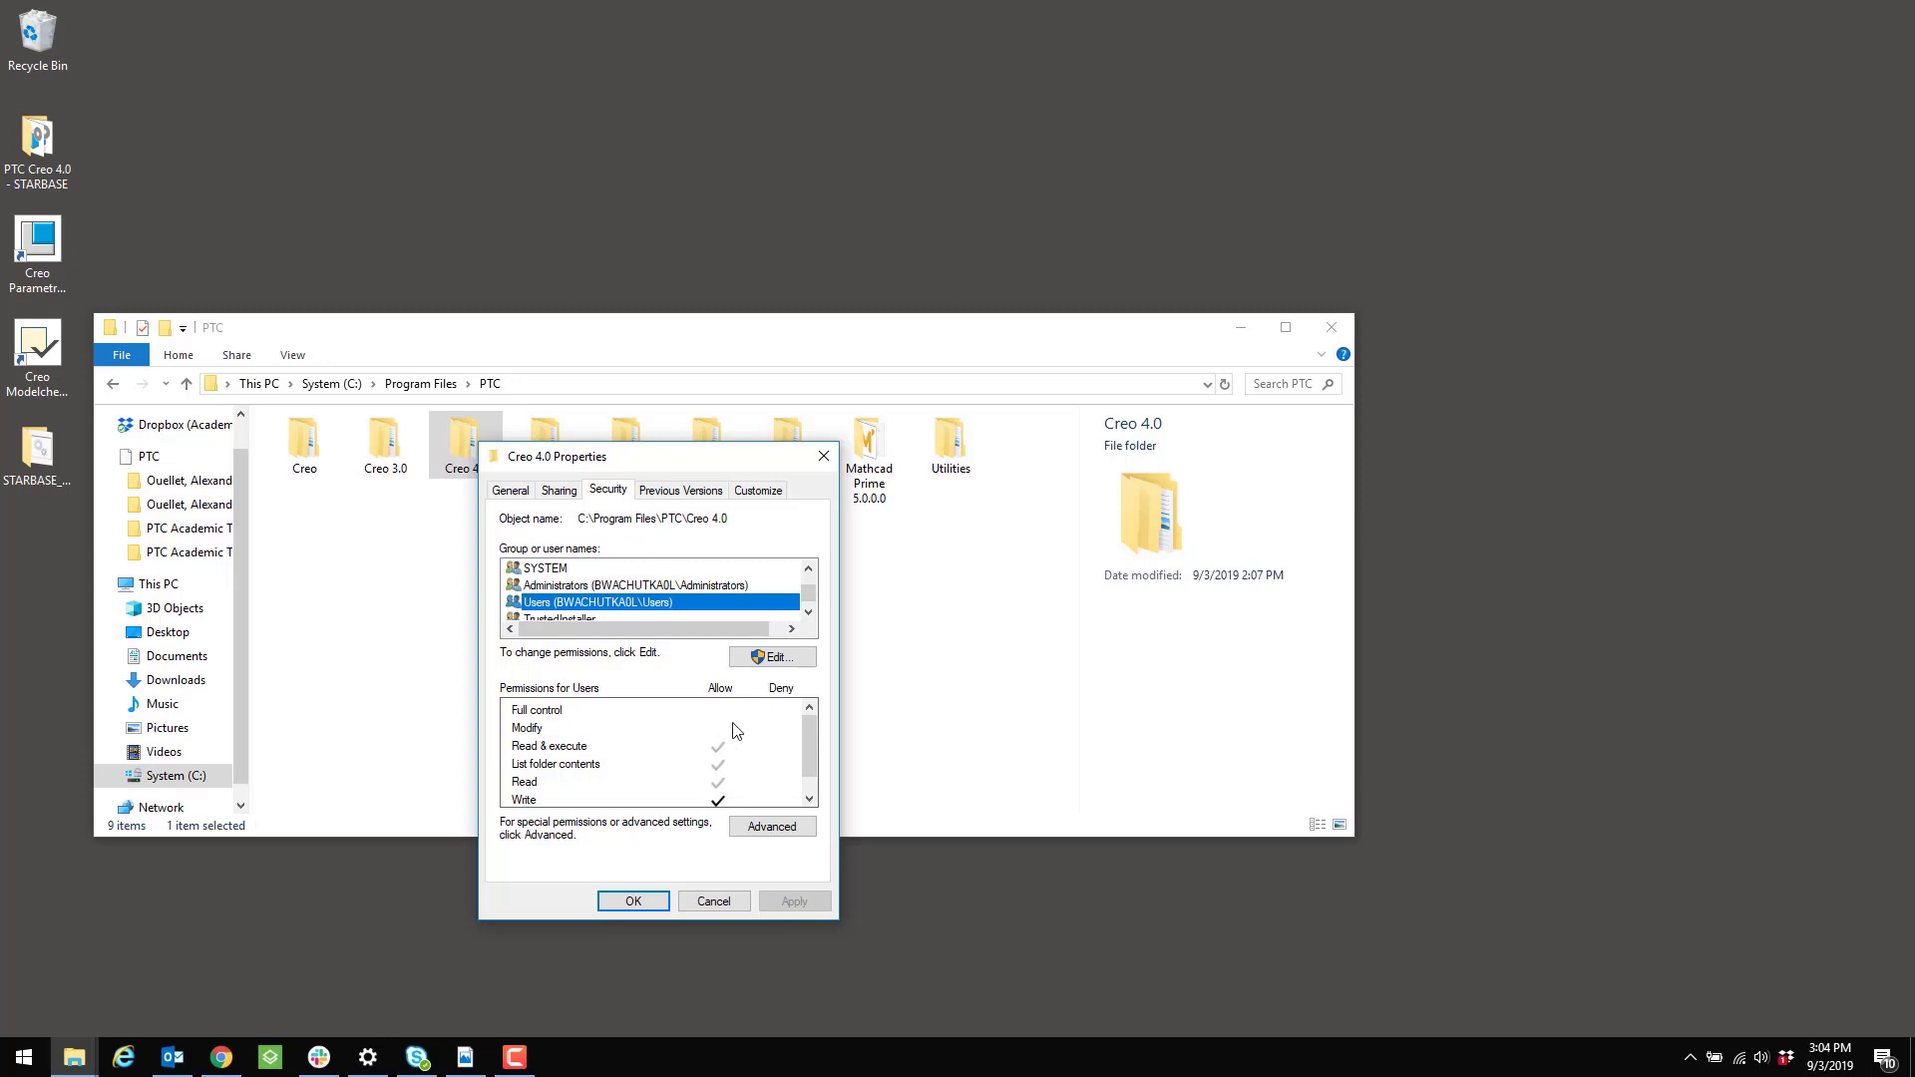
# Step: Allow Full control for the Users group on the Creo 4.0 folder and apply it
pyautogui.click(783, 666)
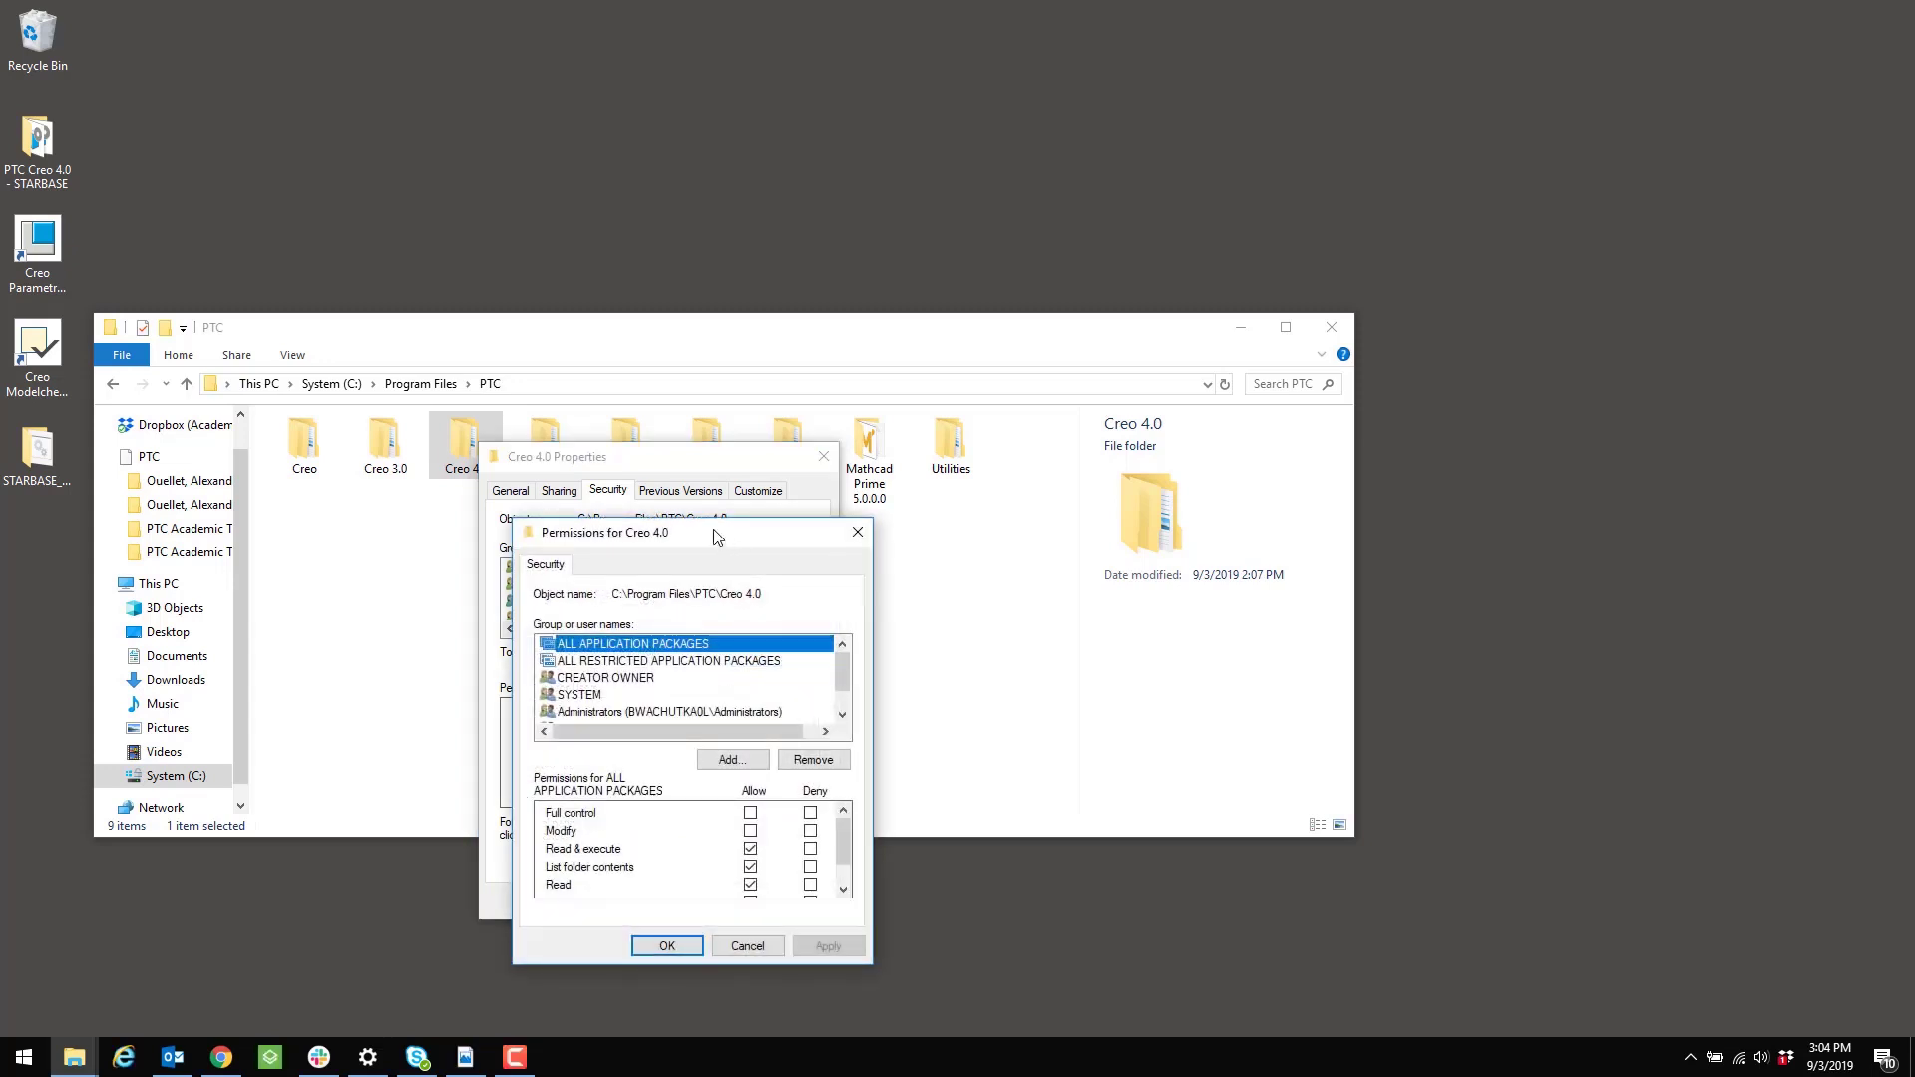
pyautogui.click(842, 716)
pyautogui.click(842, 716)
pyautogui.click(650, 698)
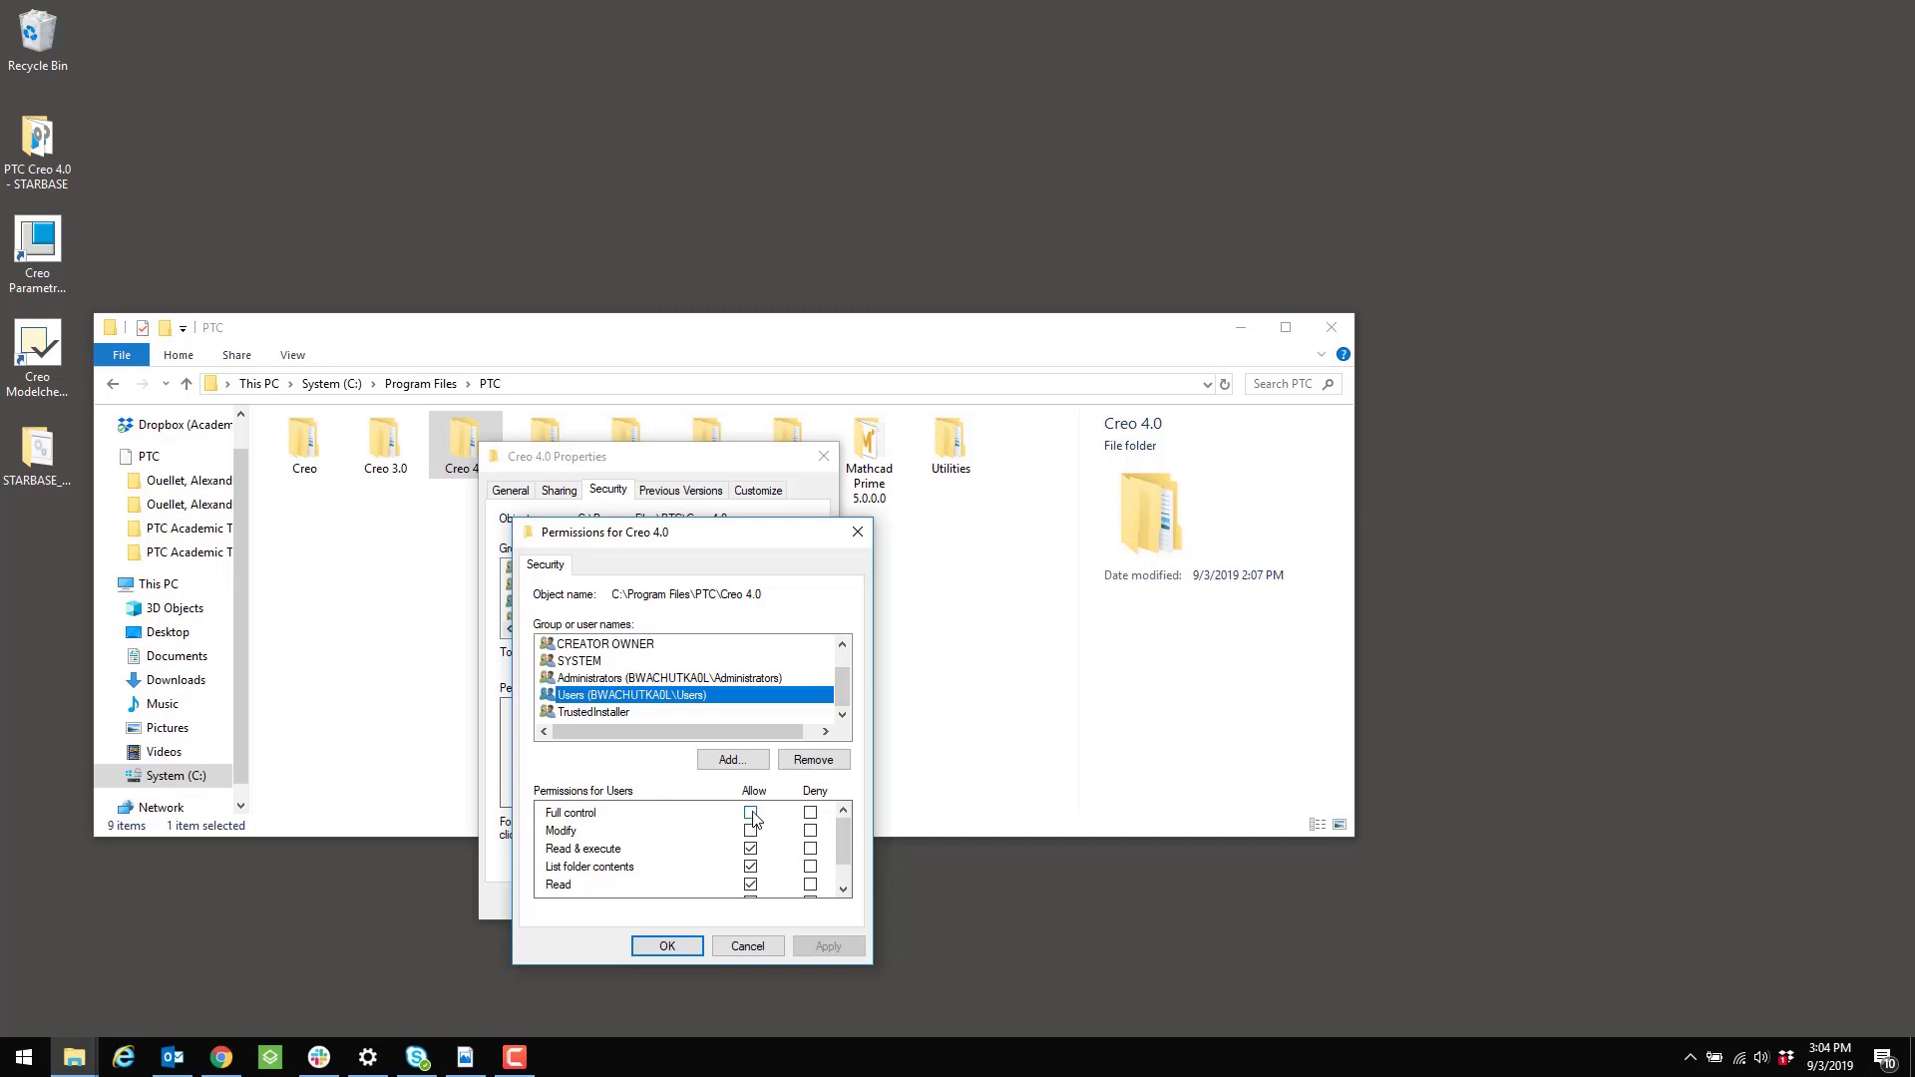
pyautogui.click(752, 815)
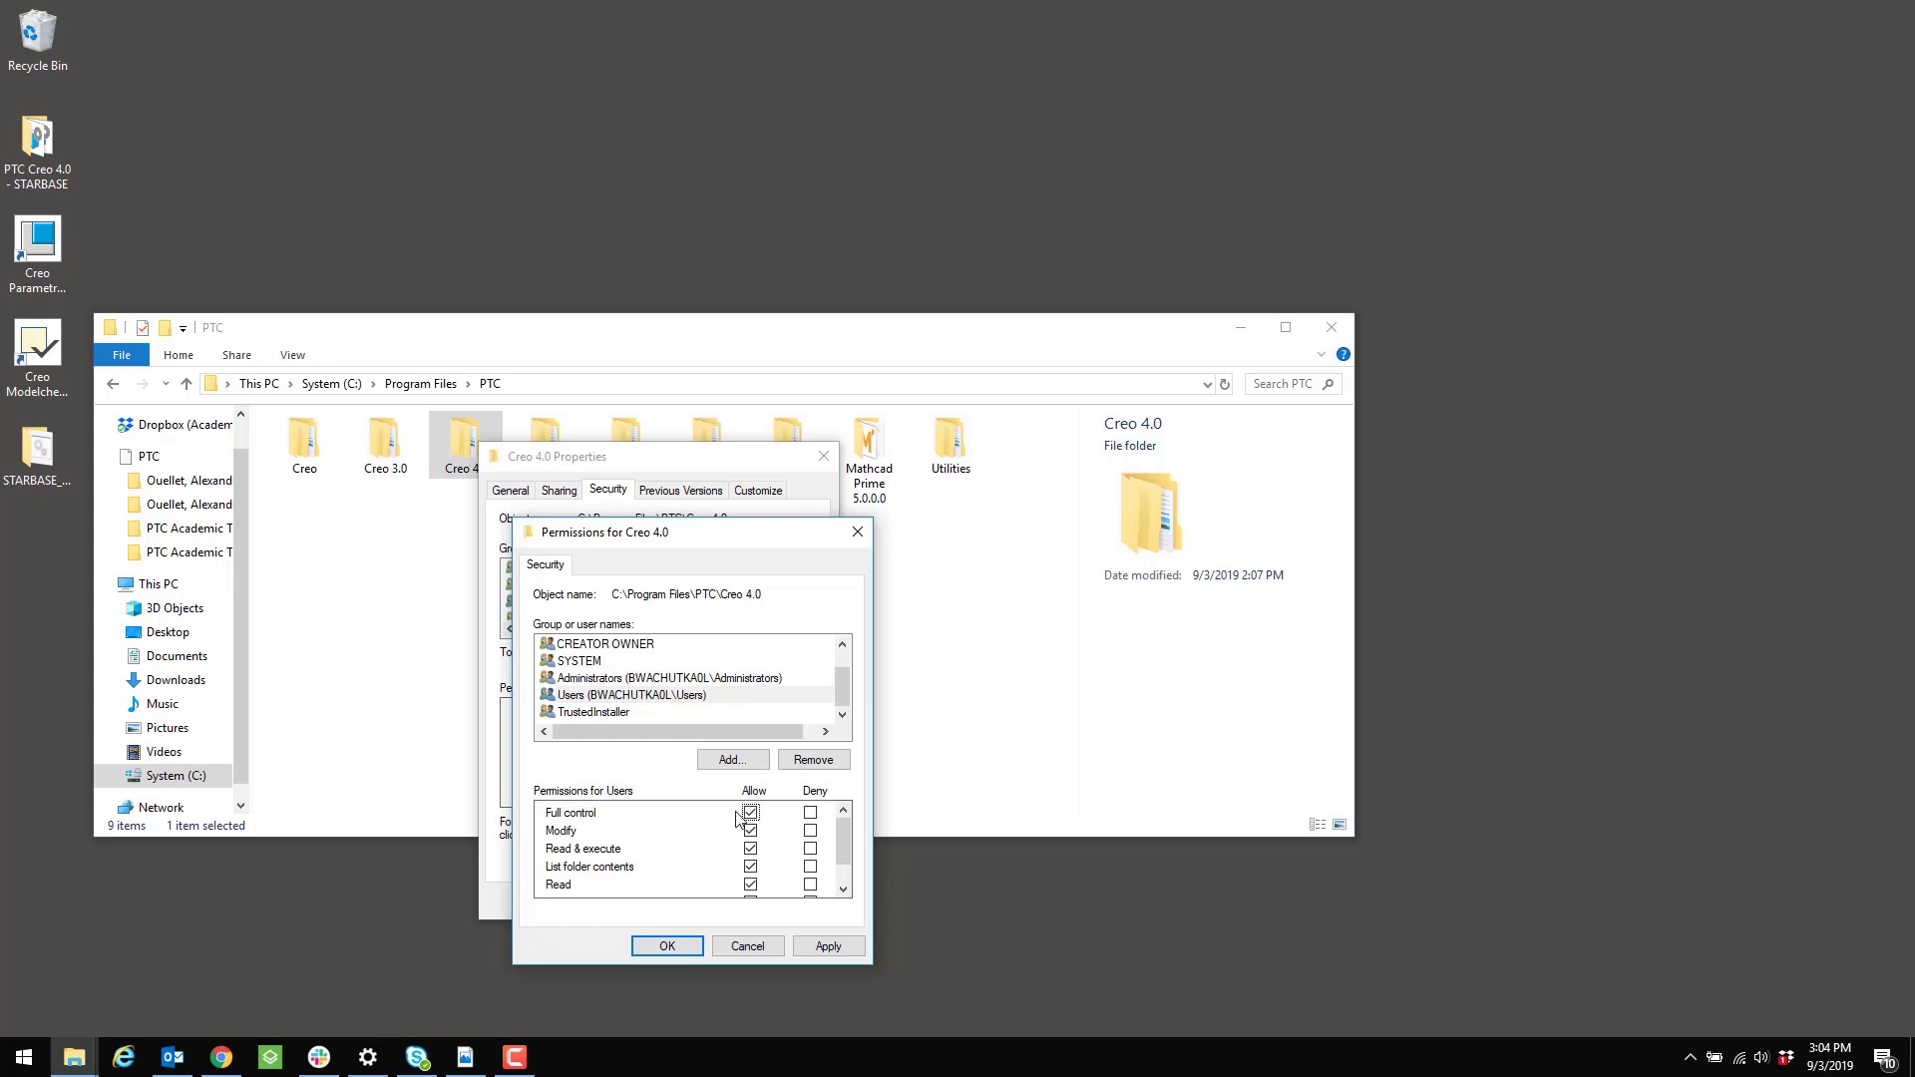
pyautogui.click(697, 697)
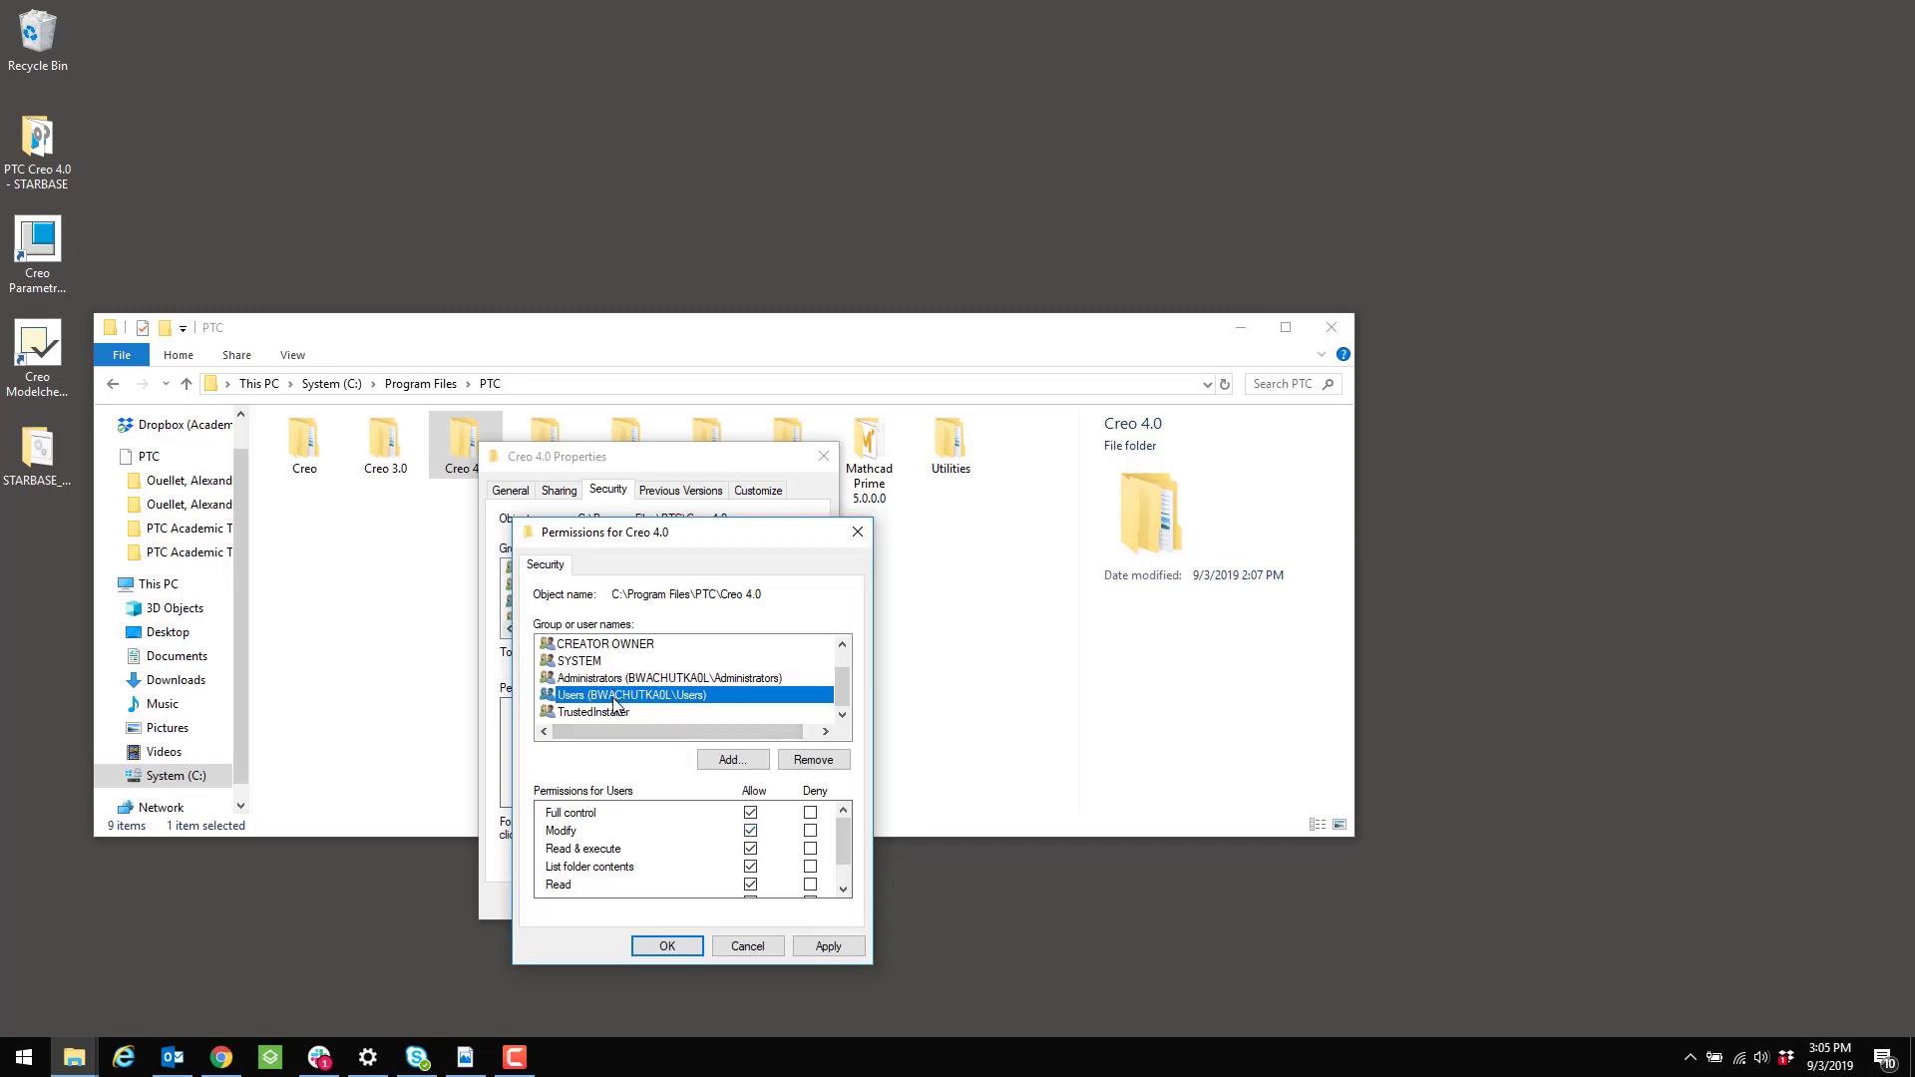
pyautogui.click(687, 950)
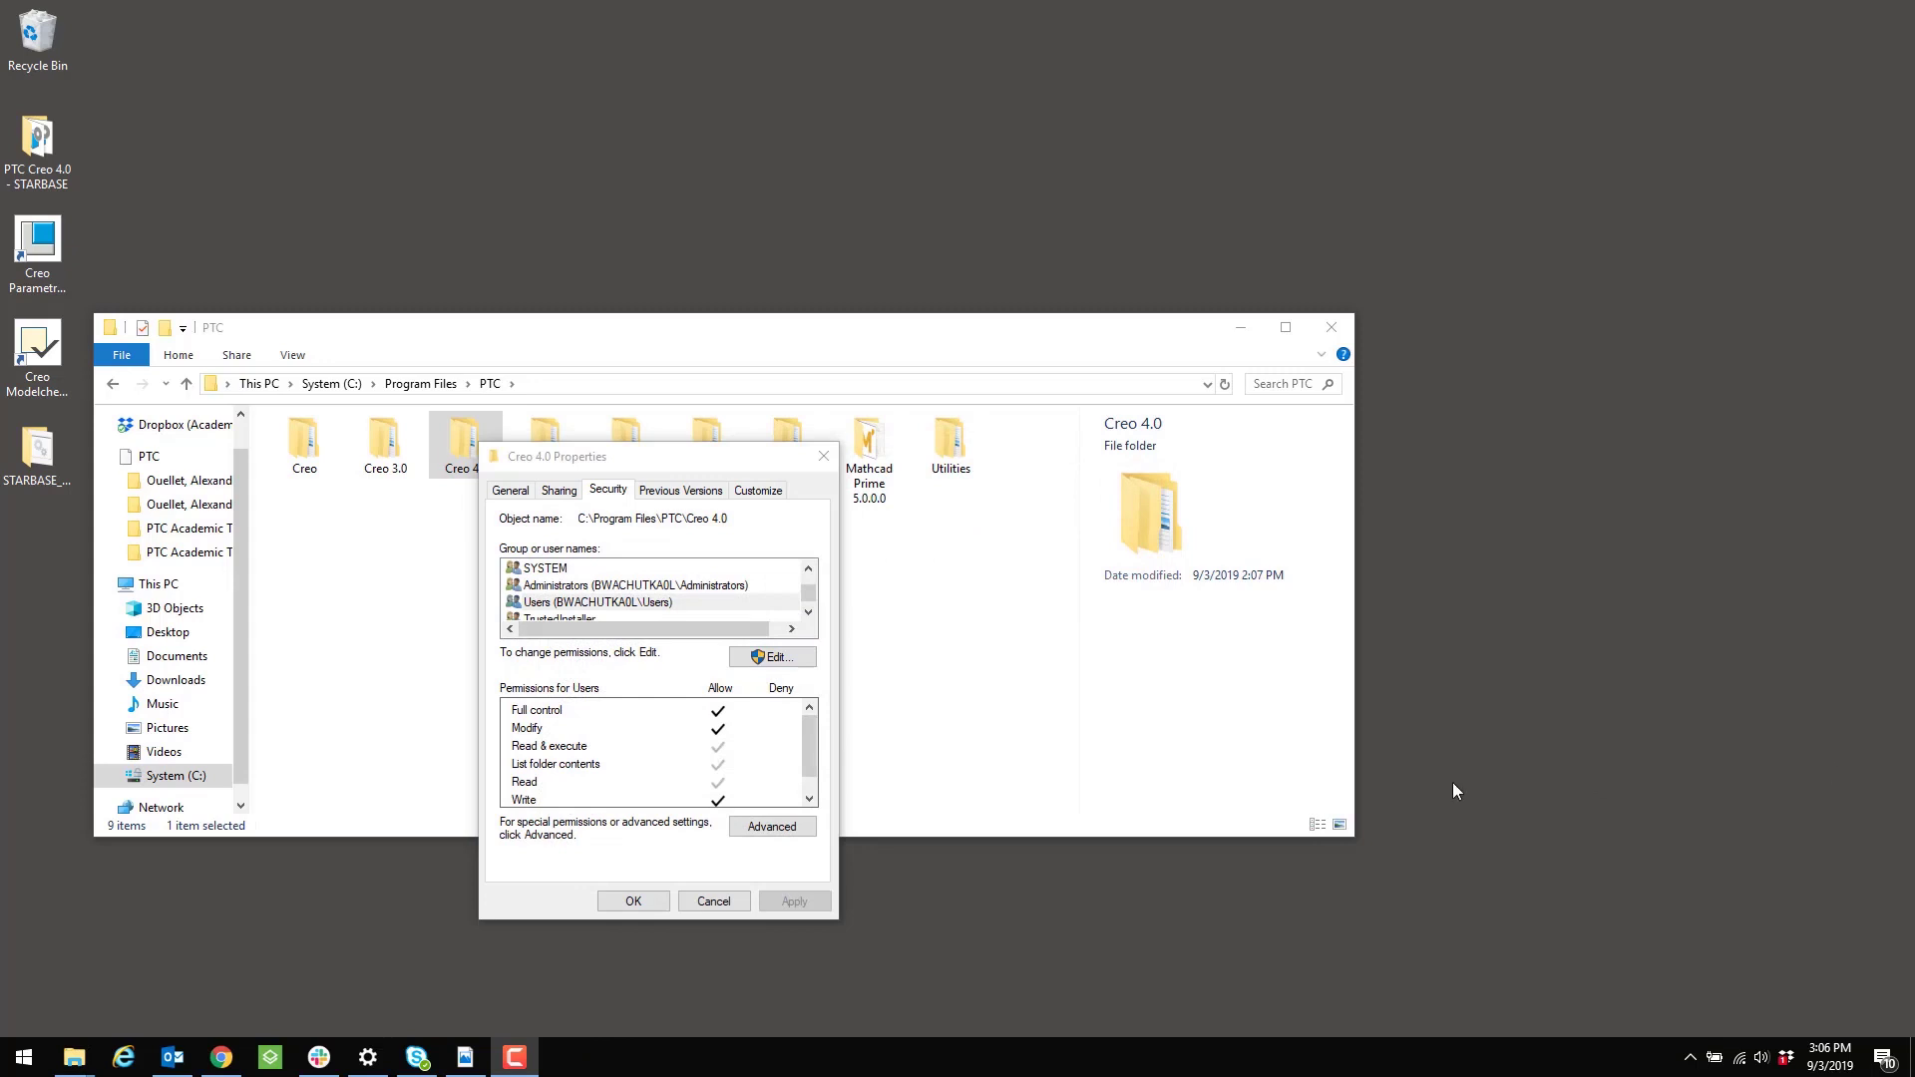
# Step: Close the Creo 4.0 Properties and Explorer, then open the STARBASE_Creo4 desktop folder
pyautogui.click(633, 902)
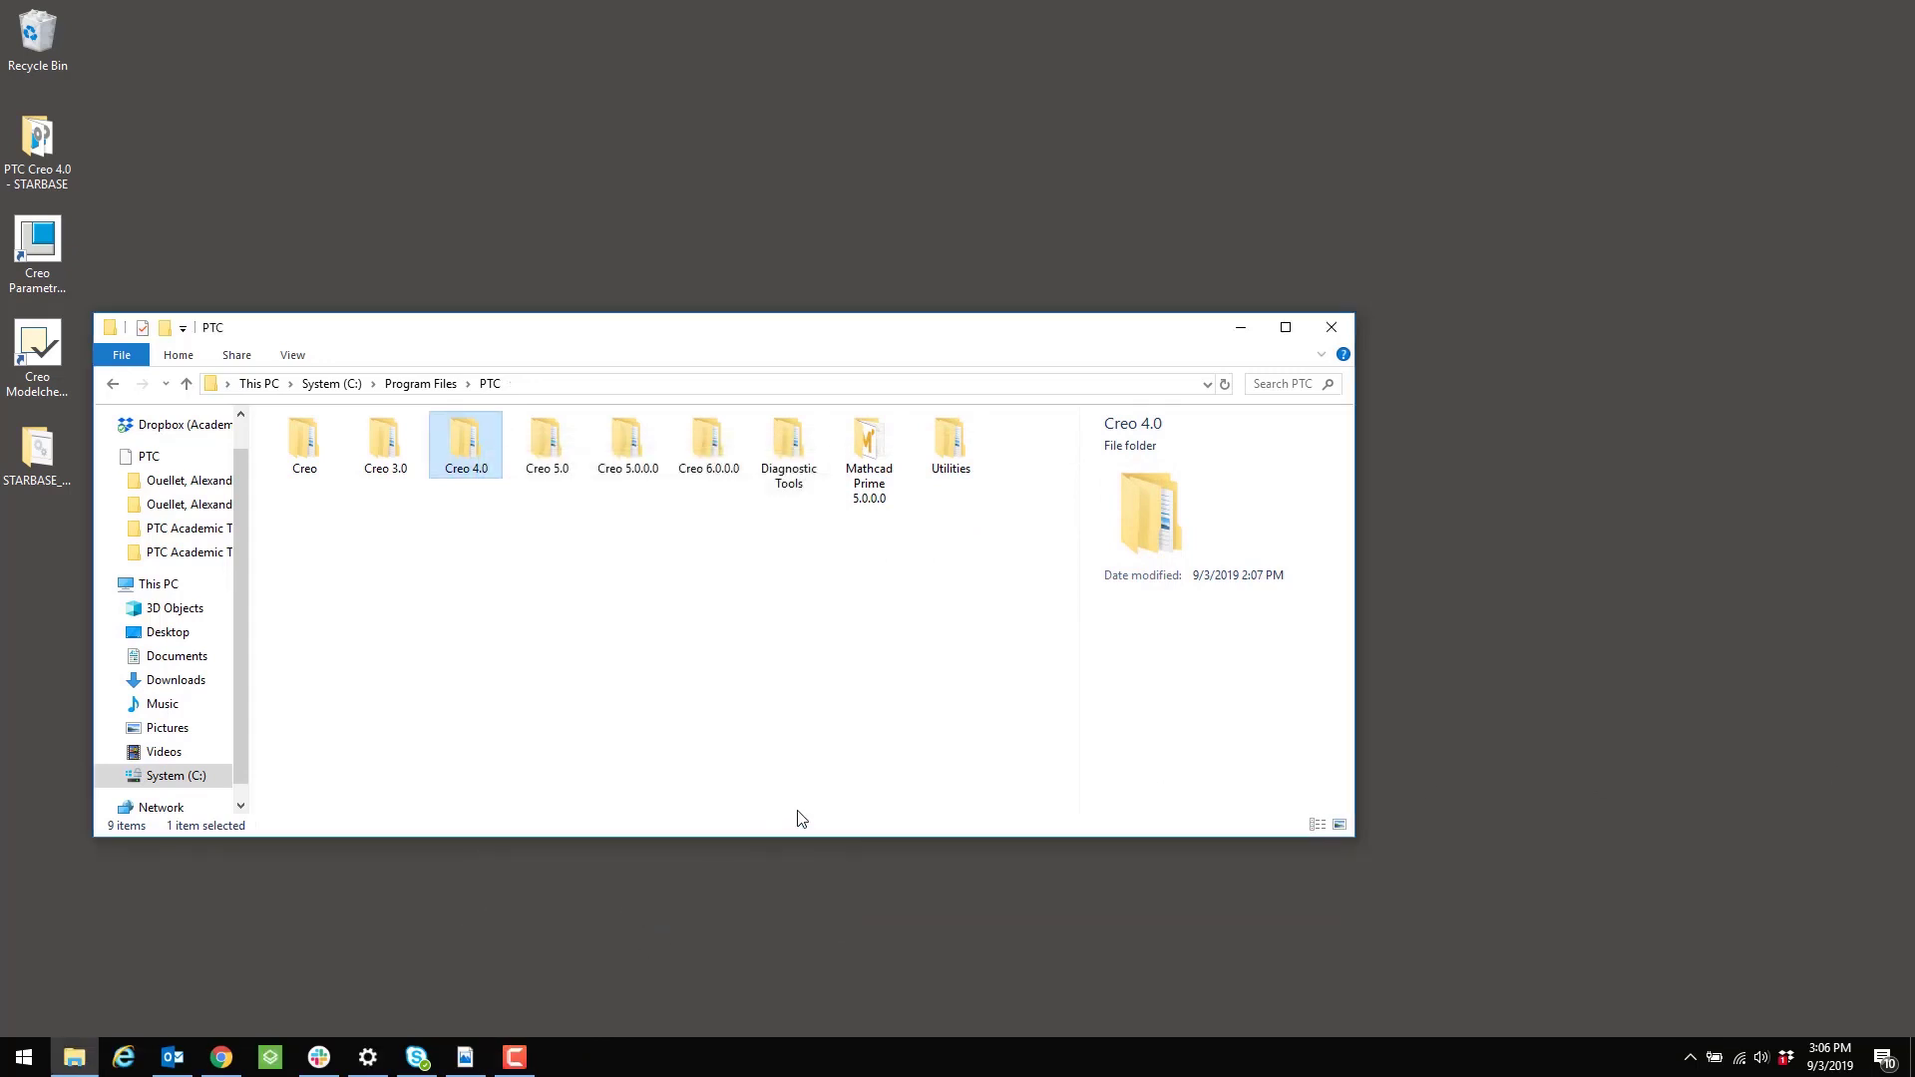
pyautogui.click(1335, 331)
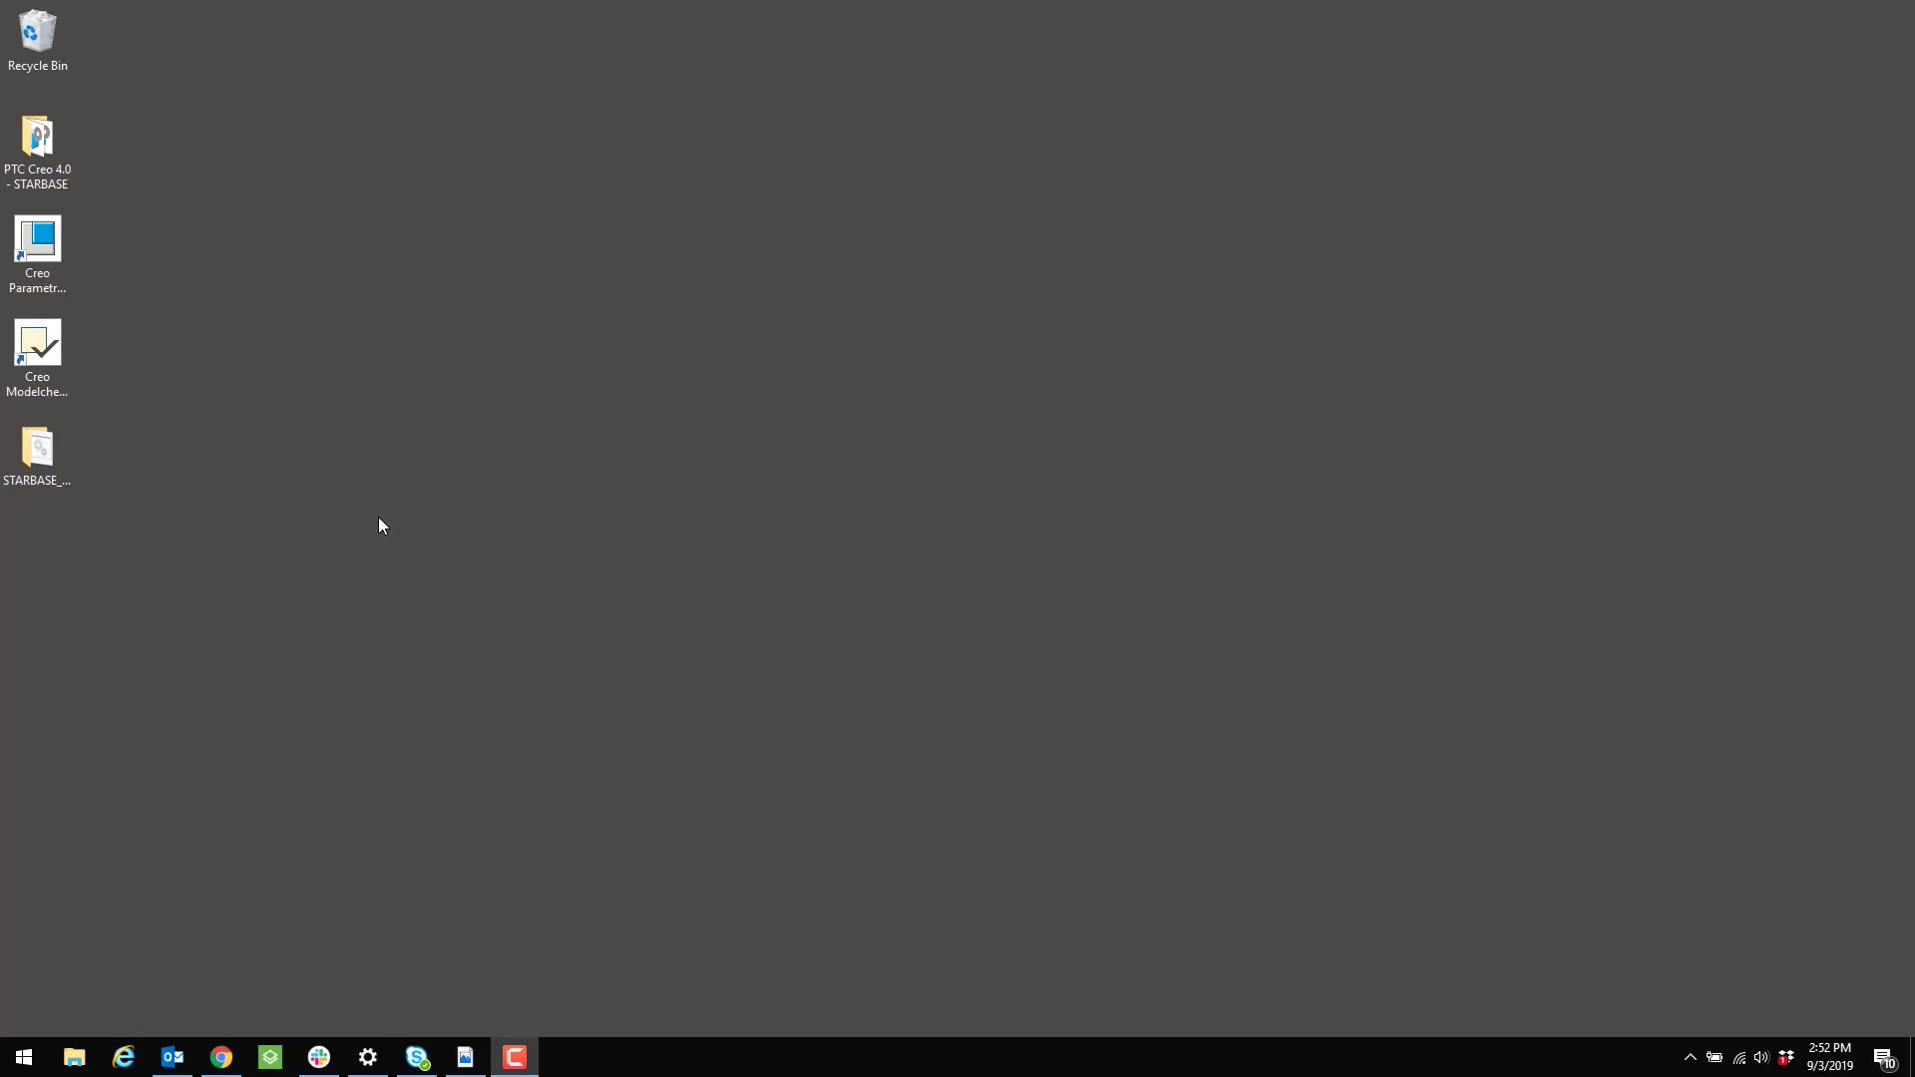
pyautogui.click(34, 450)
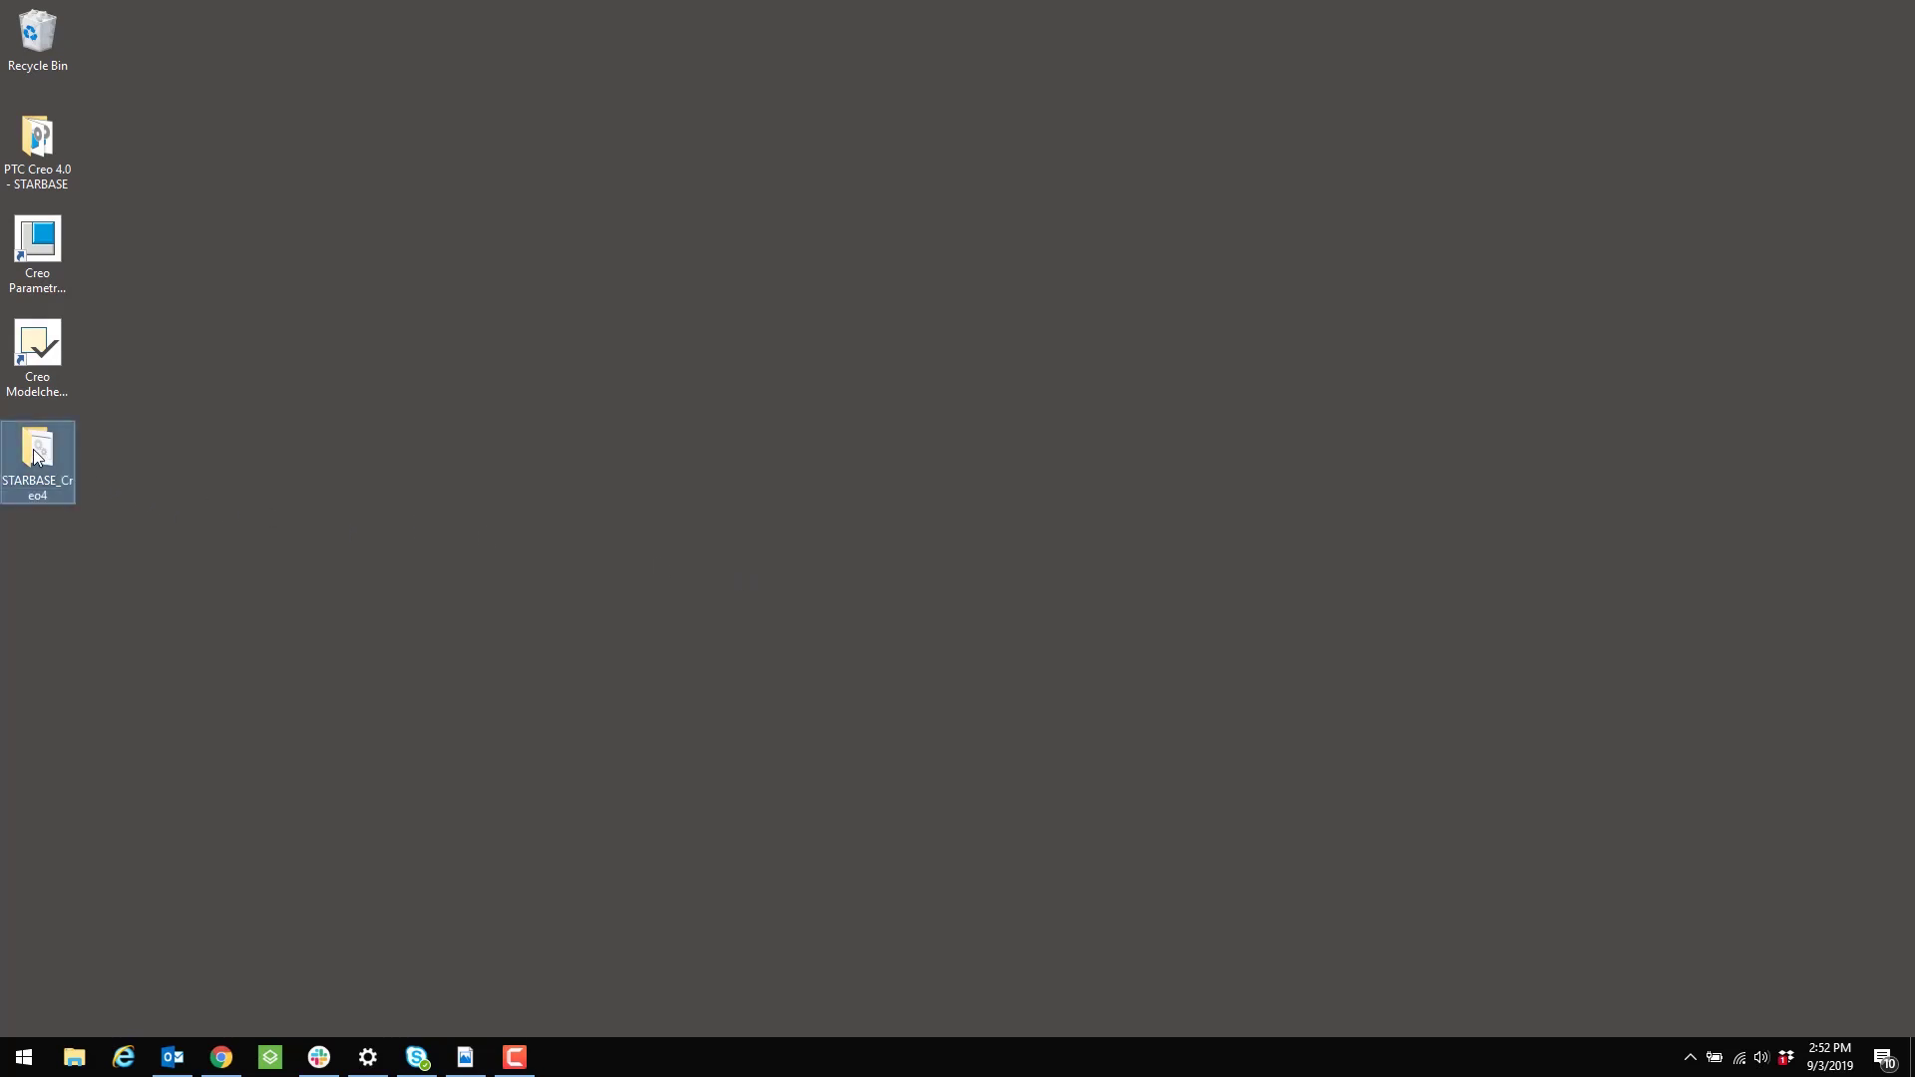
pyautogui.doubleClick(36, 454)
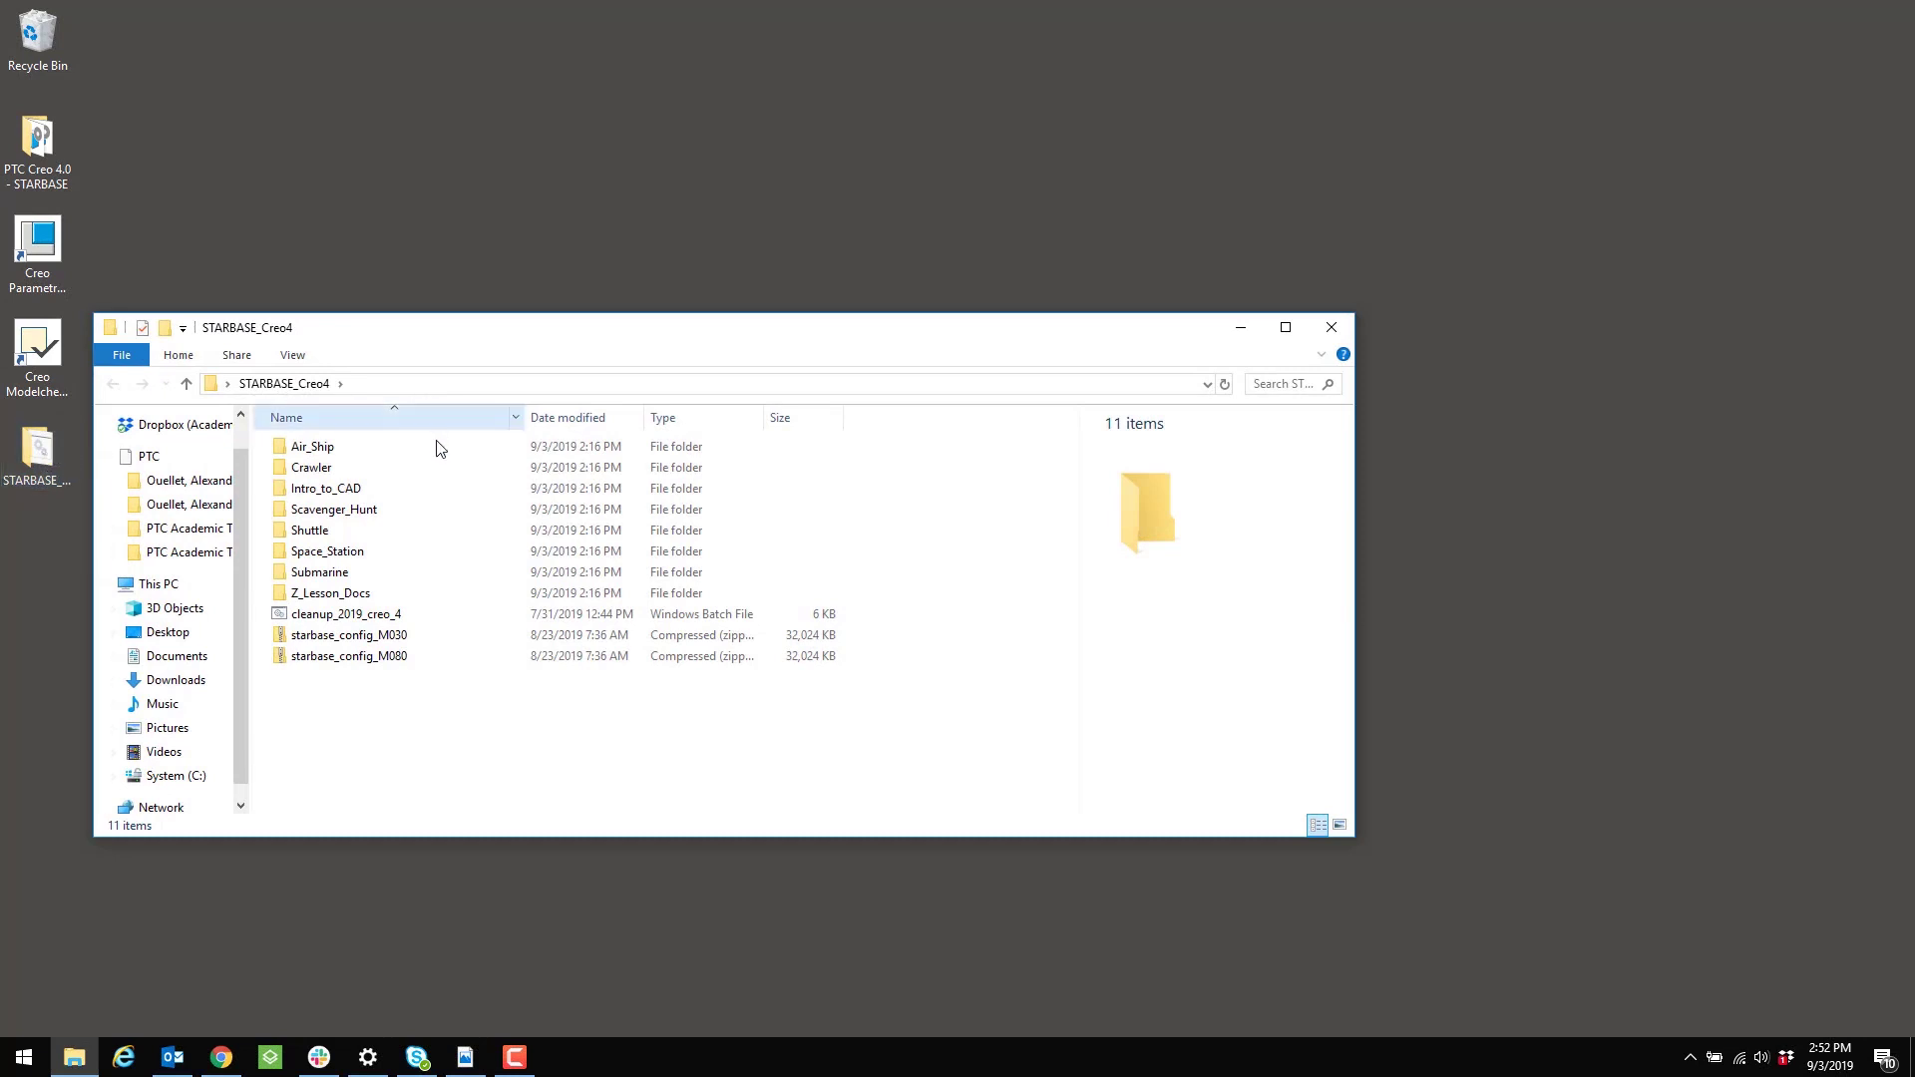
pyautogui.click(439, 661)
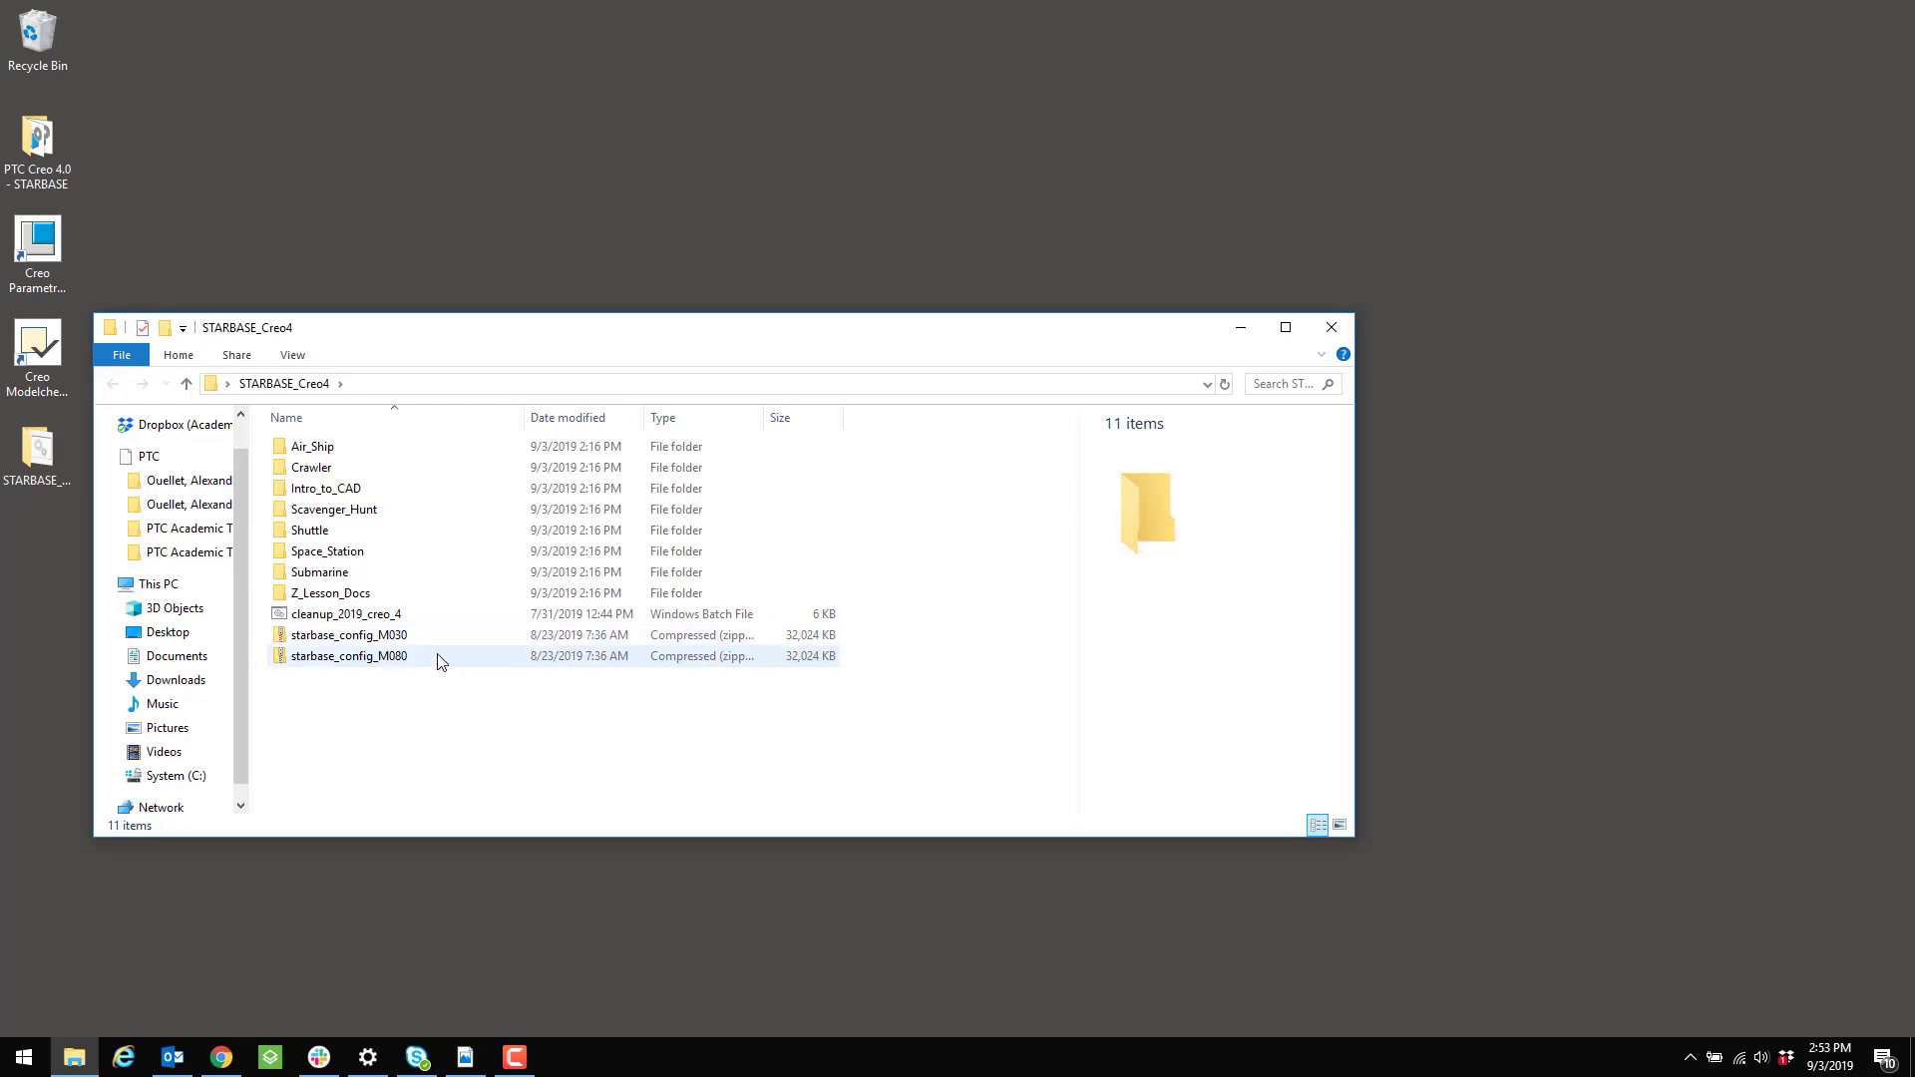
pyautogui.click(426, 689)
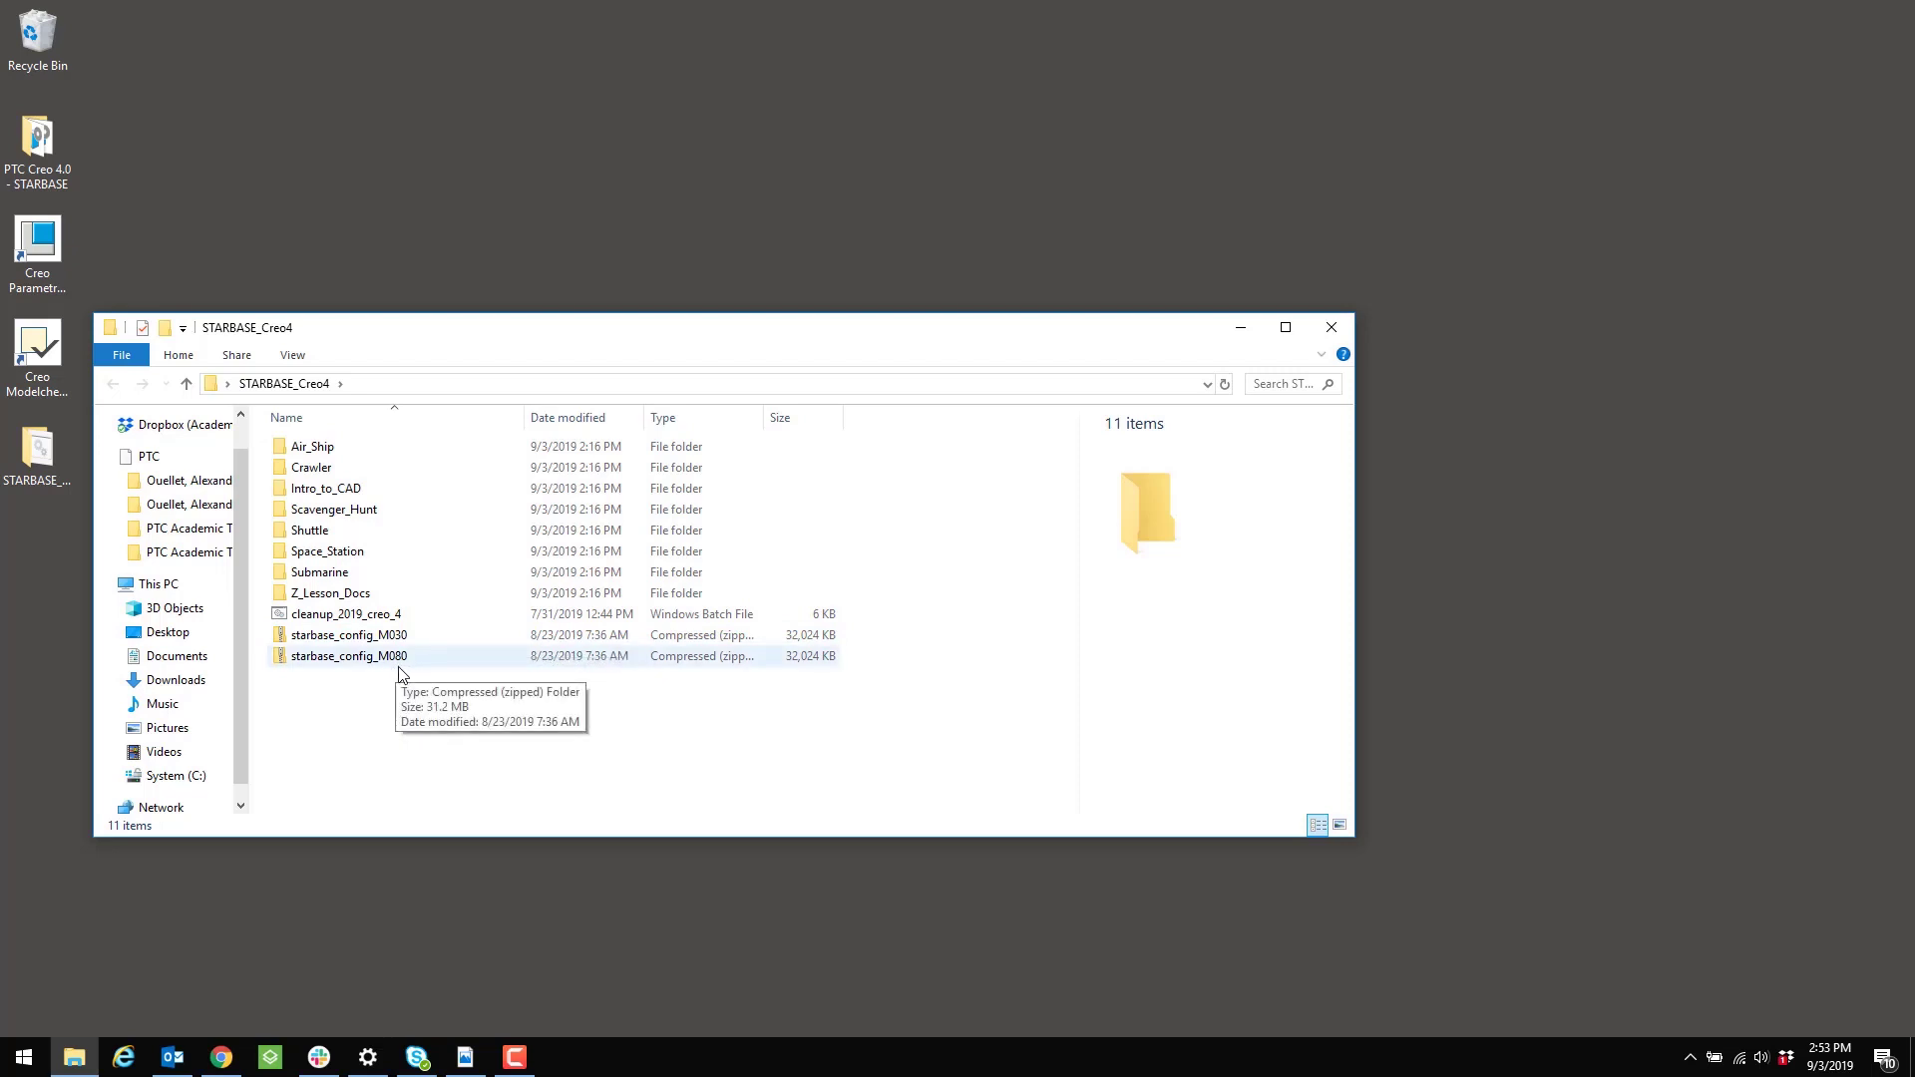
# Step: Browse to C:\Program Files\PTC\Creo 4.0 to see its M080 folder, then minimize Explorer
pyautogui.click(175, 776)
pyautogui.doubleClick(334, 531)
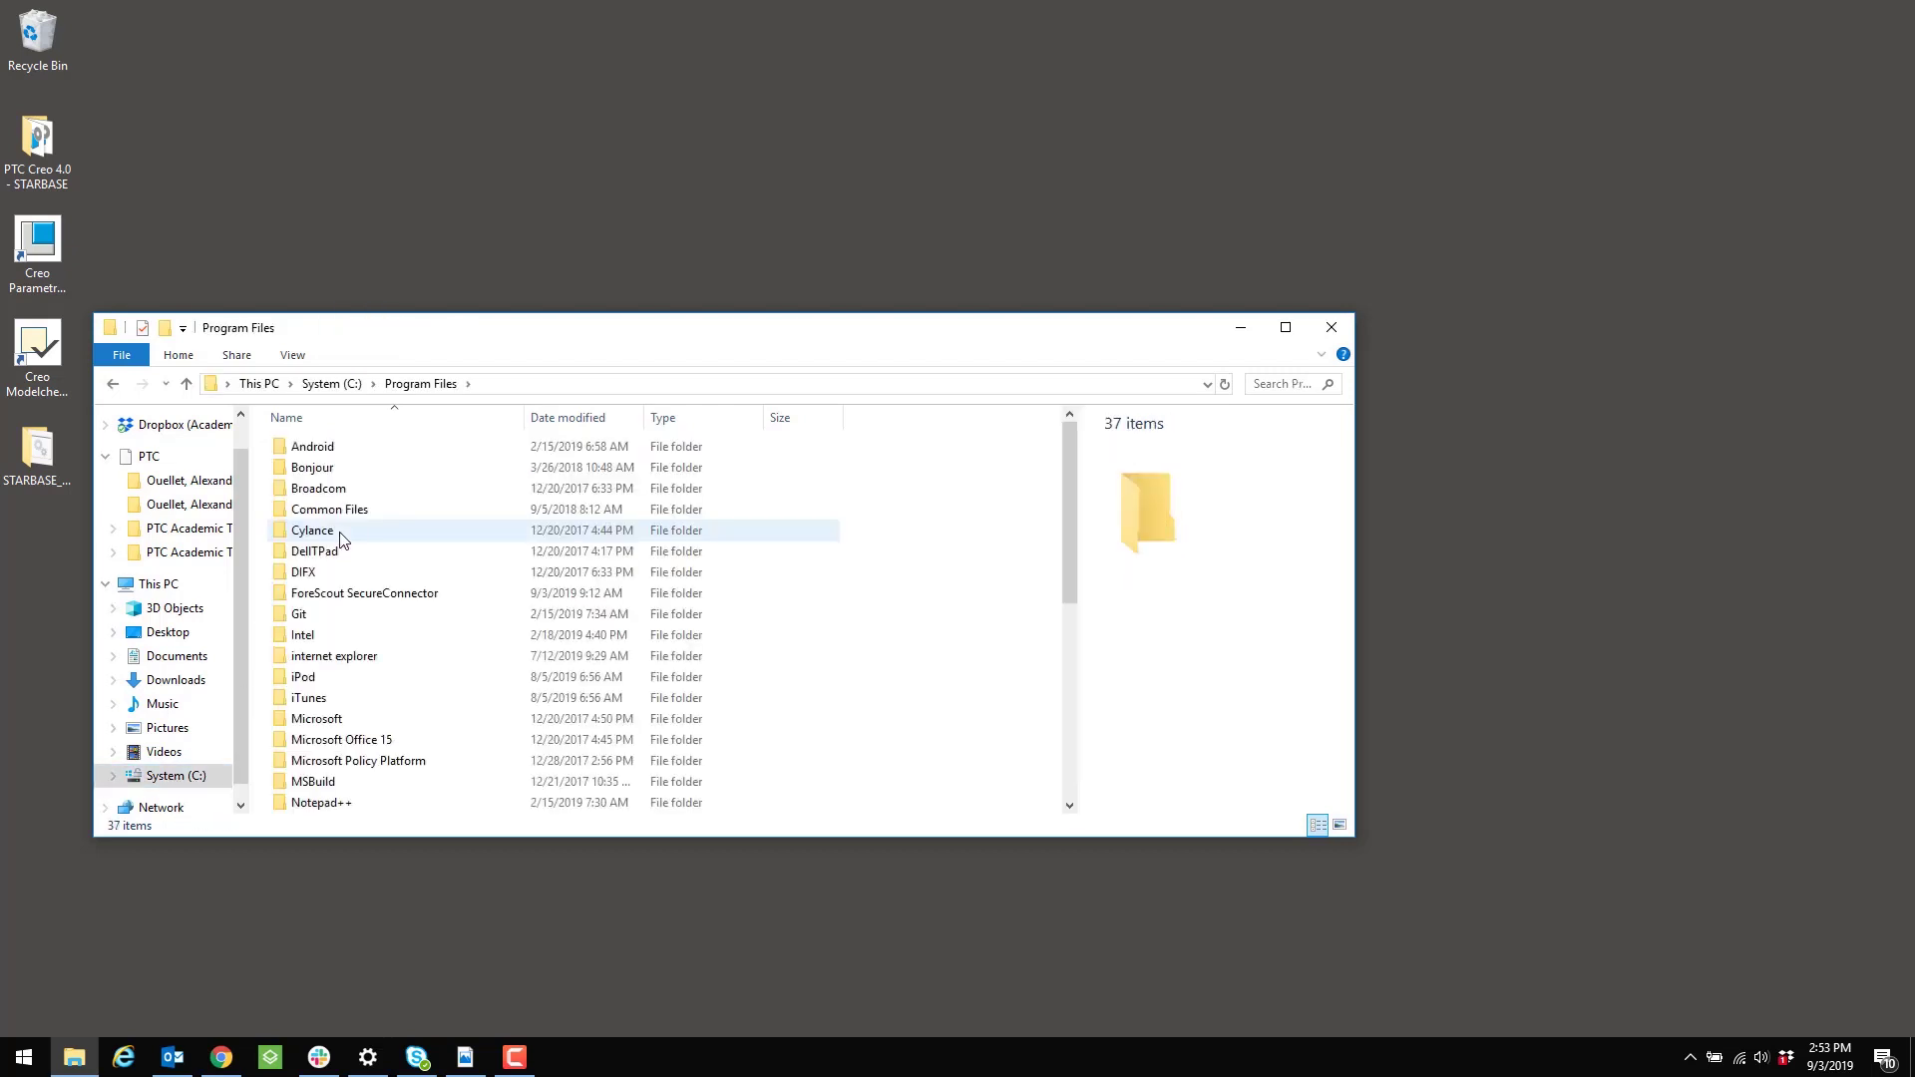
pyautogui.scroll(-3, 304, 658)
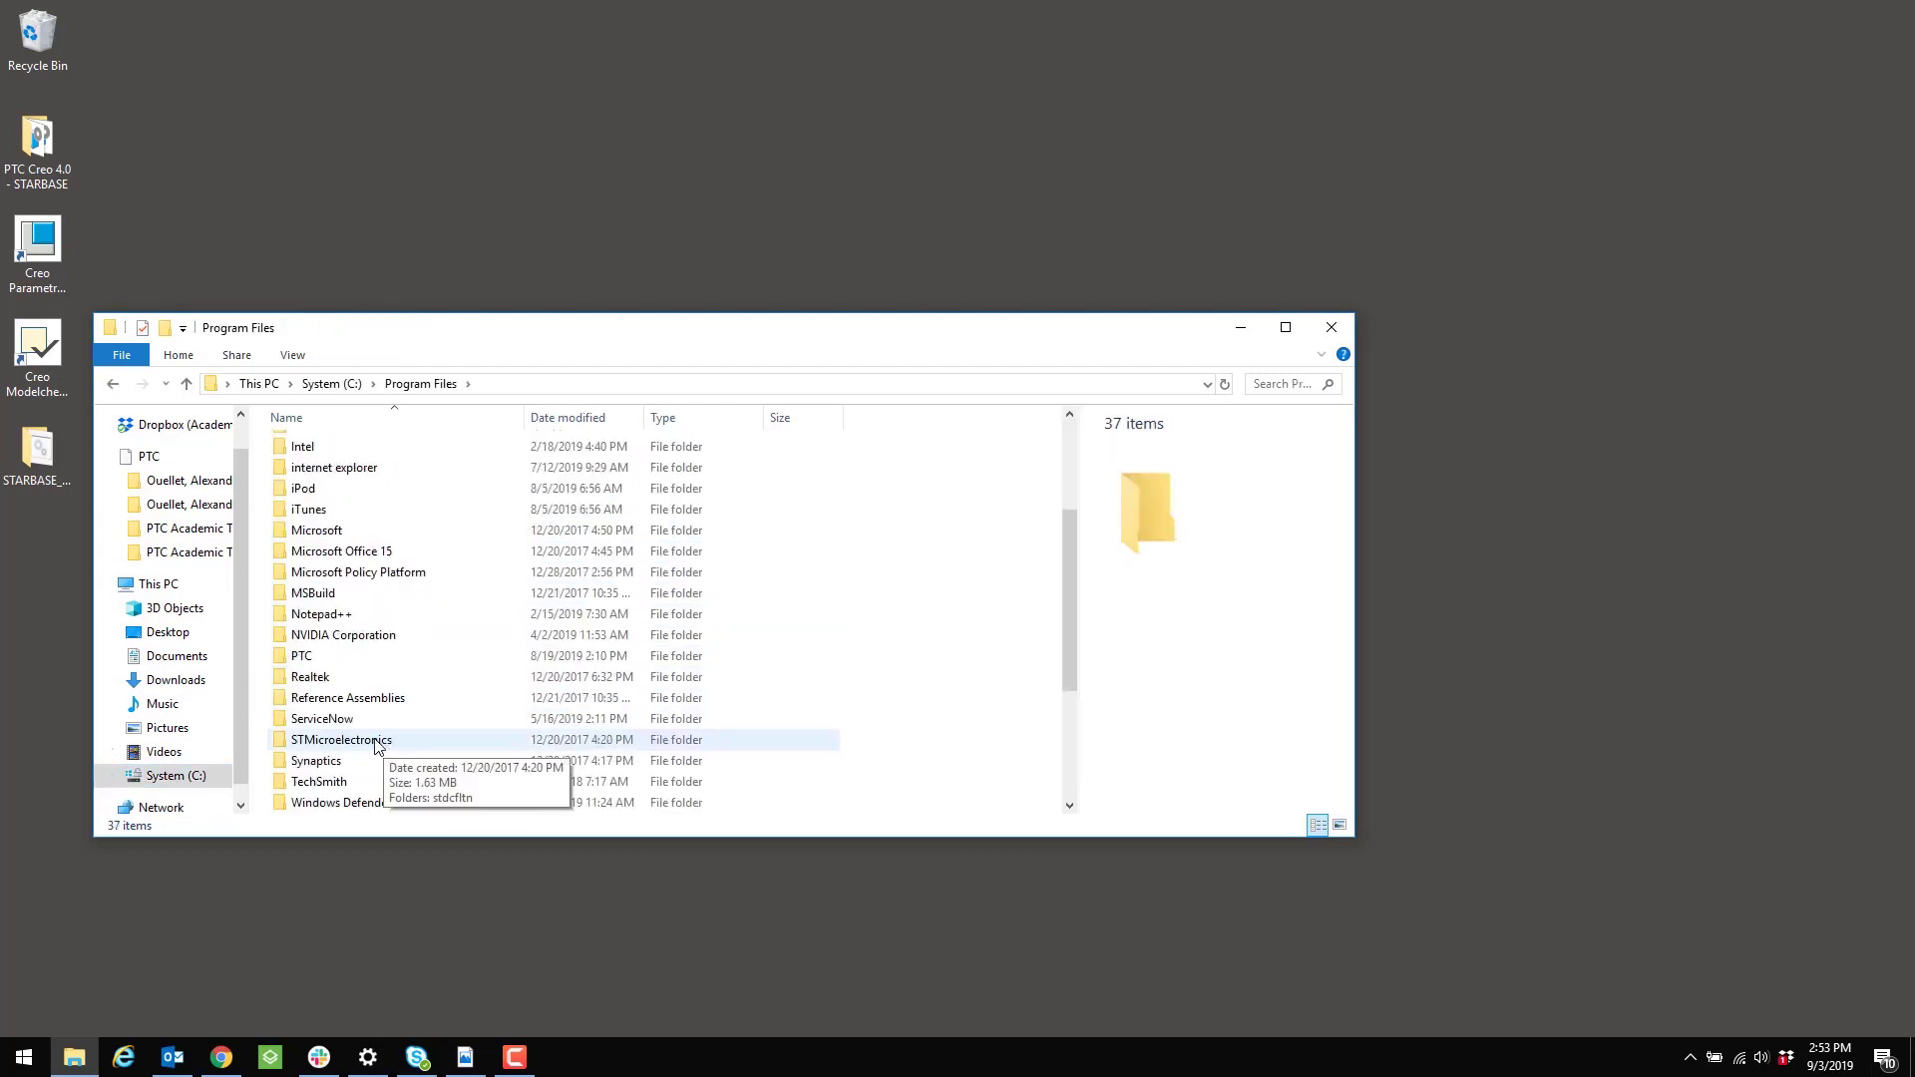
pyautogui.doubleClick(305, 660)
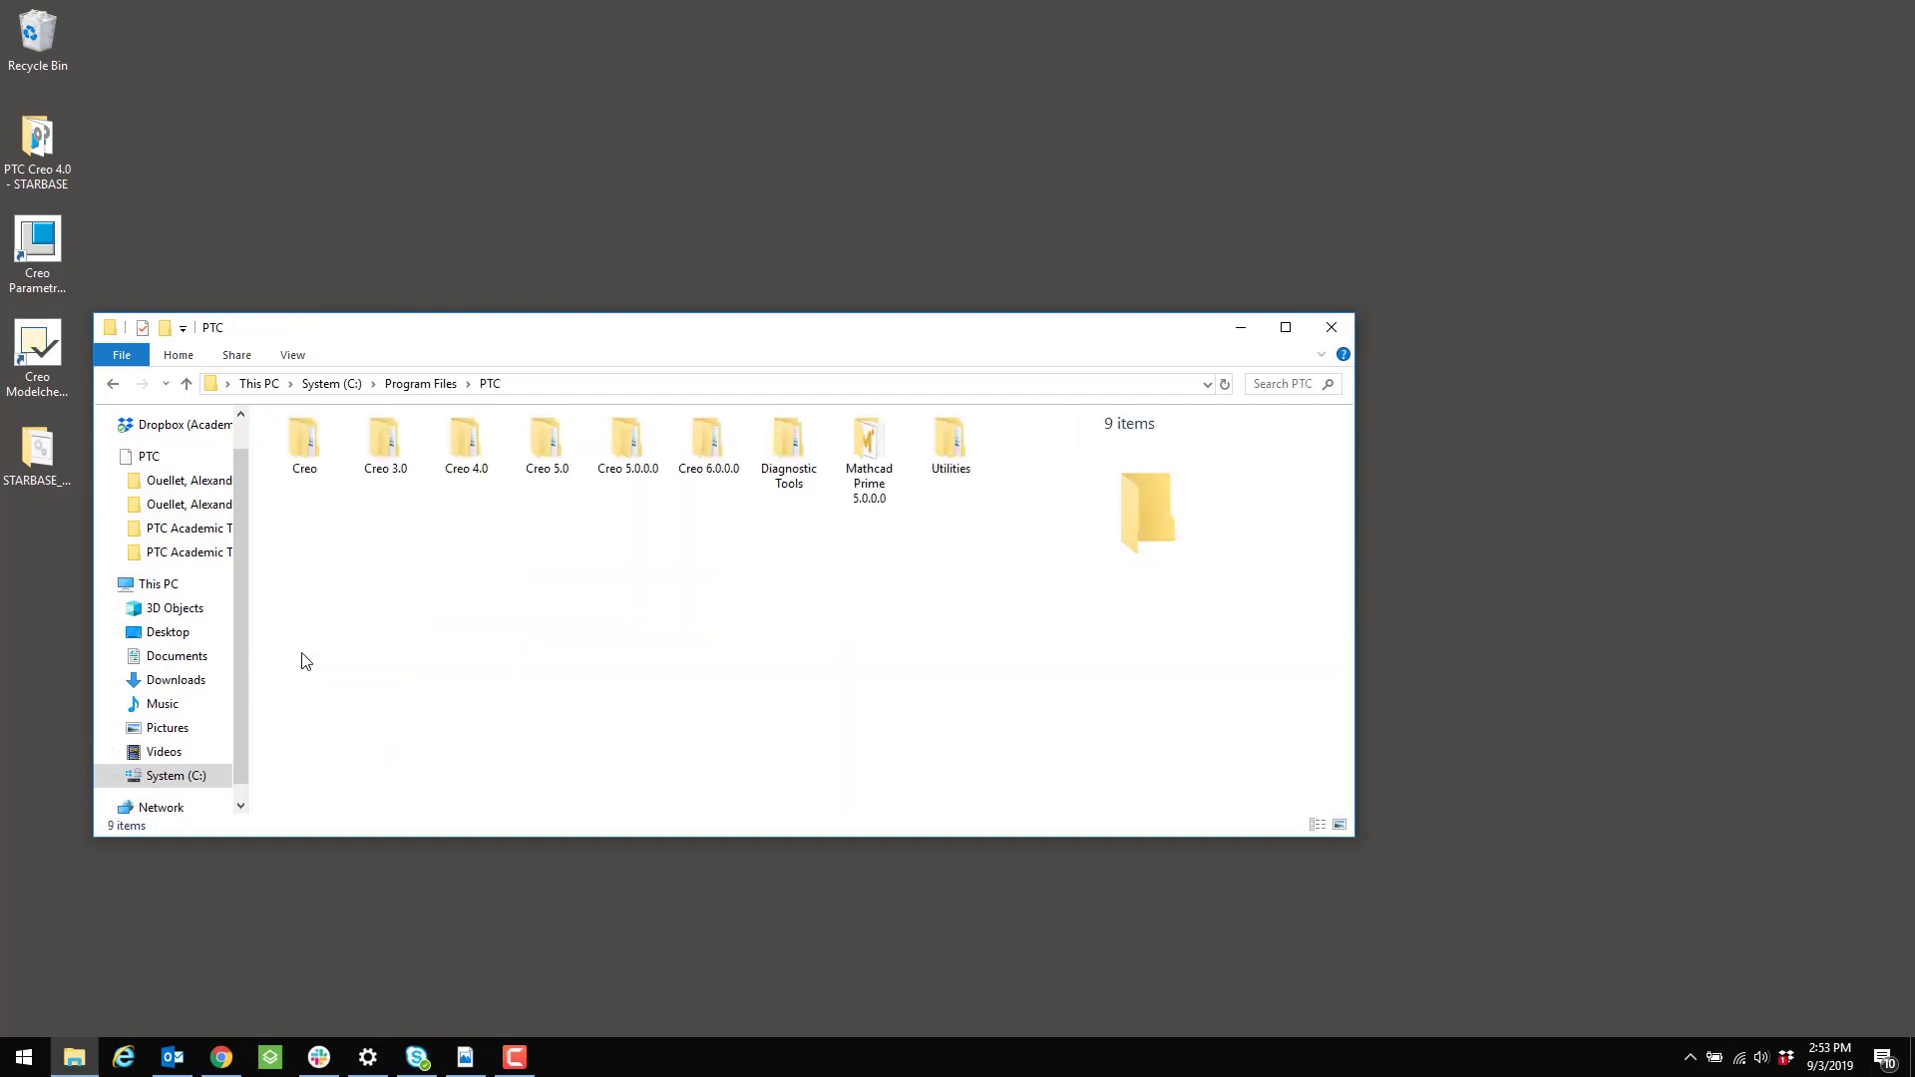
pyautogui.doubleClick(471, 443)
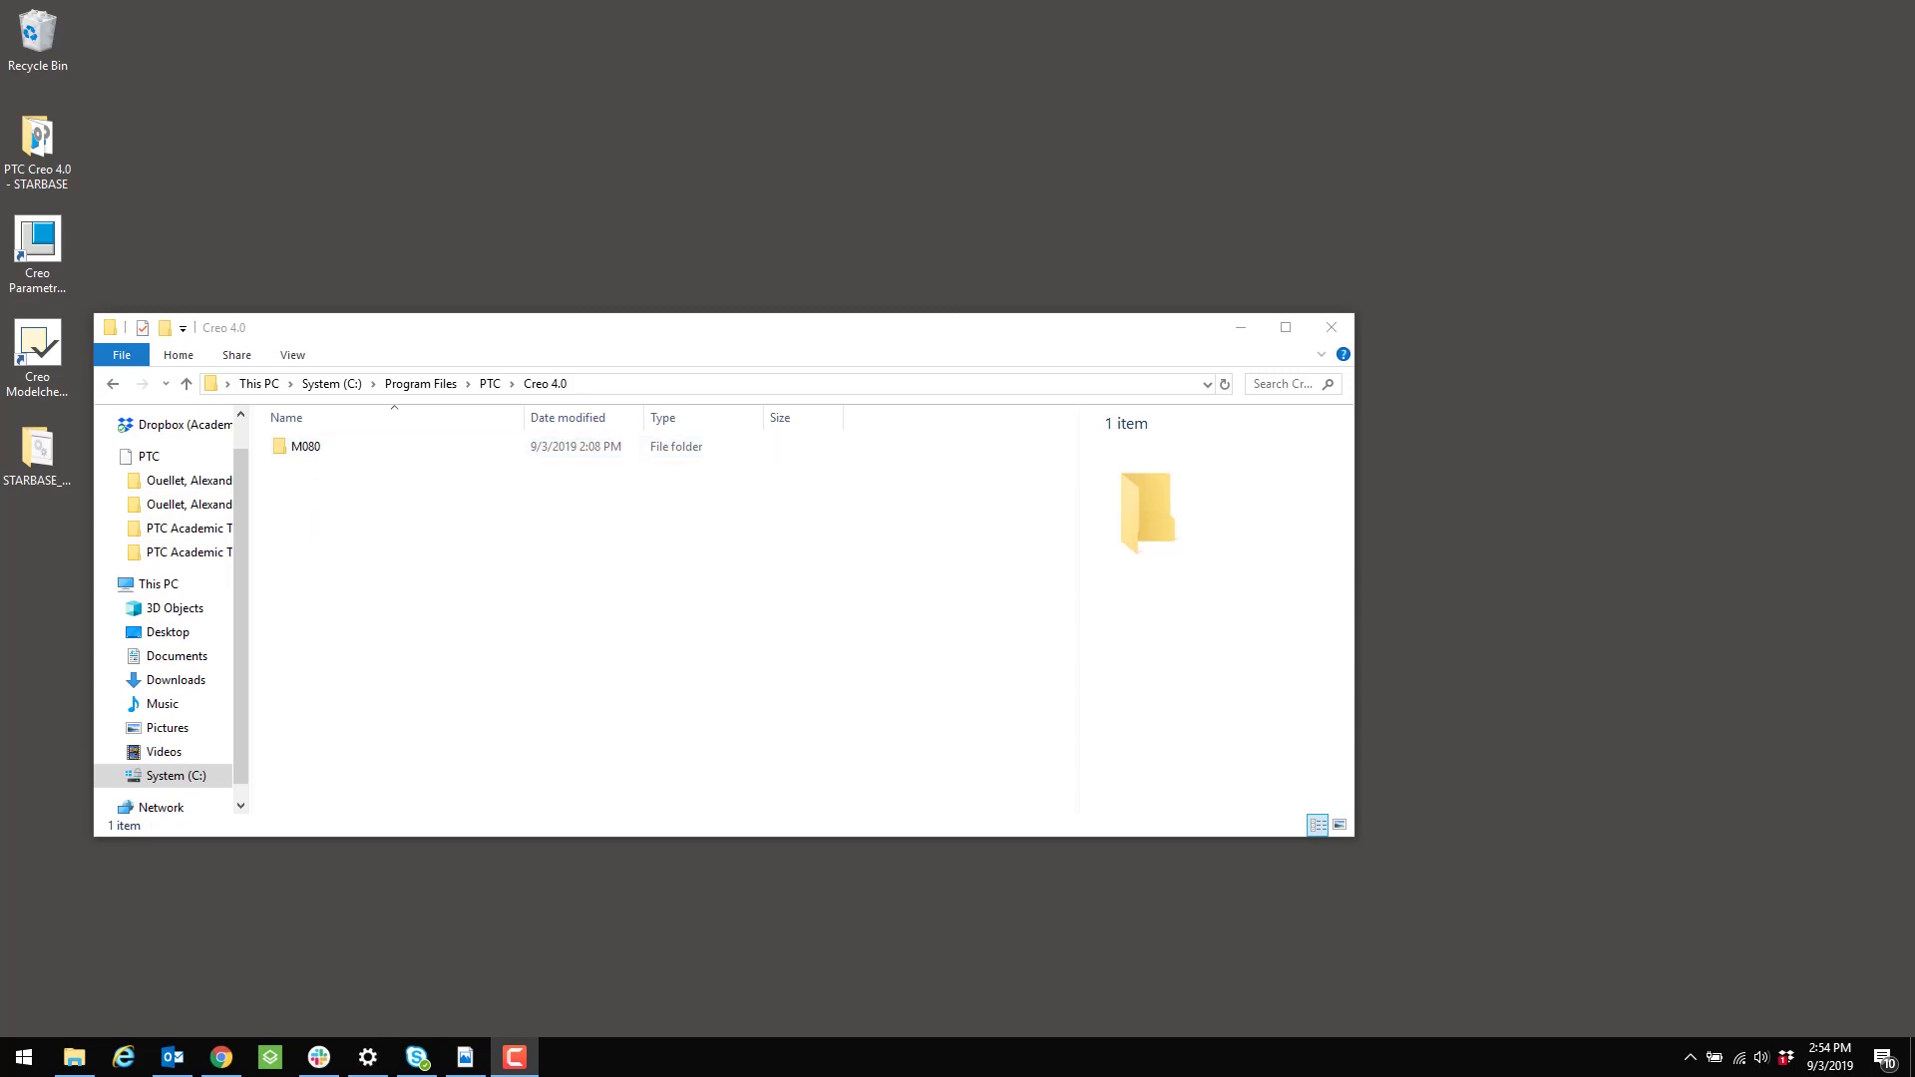
pyautogui.click(1240, 327)
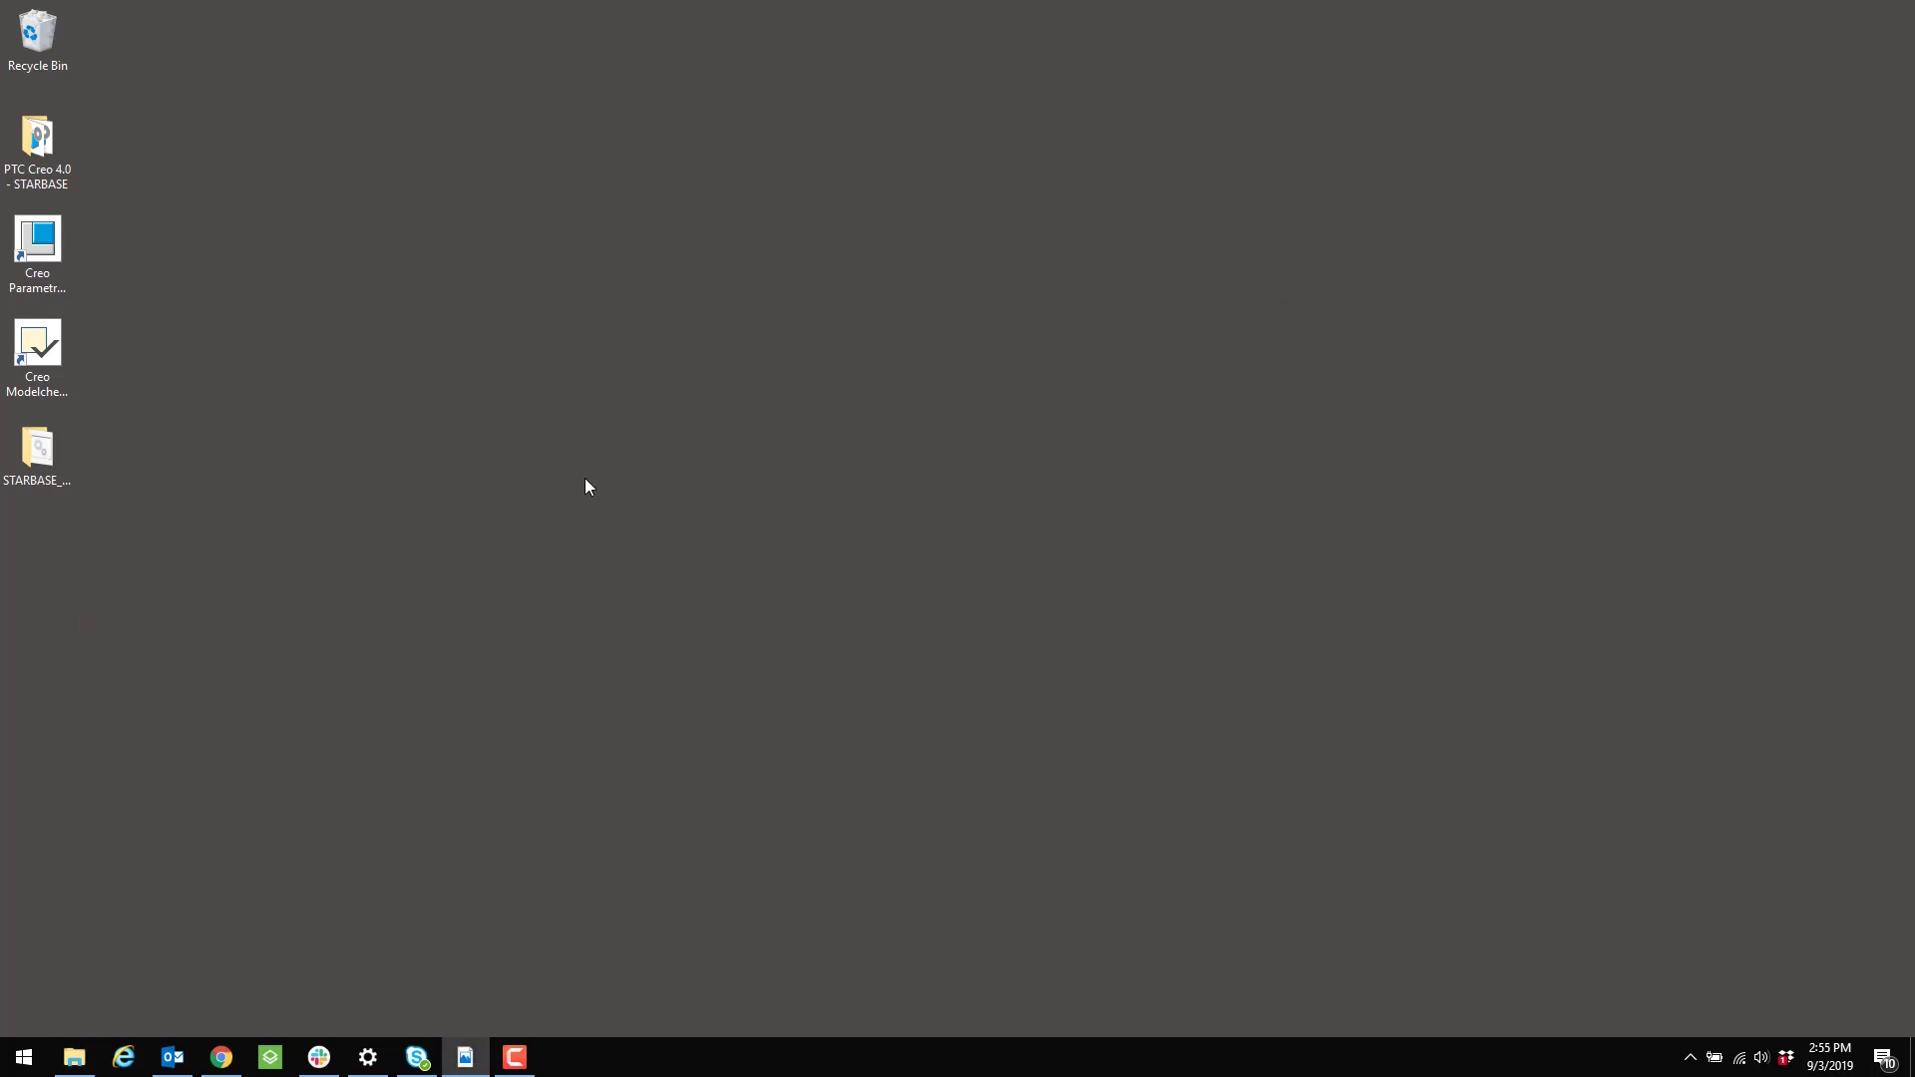
# Step: Open STARBASE_Creo4 and choose Extract All for the starbase_config_M080 archive
pyautogui.doubleClick(37, 453)
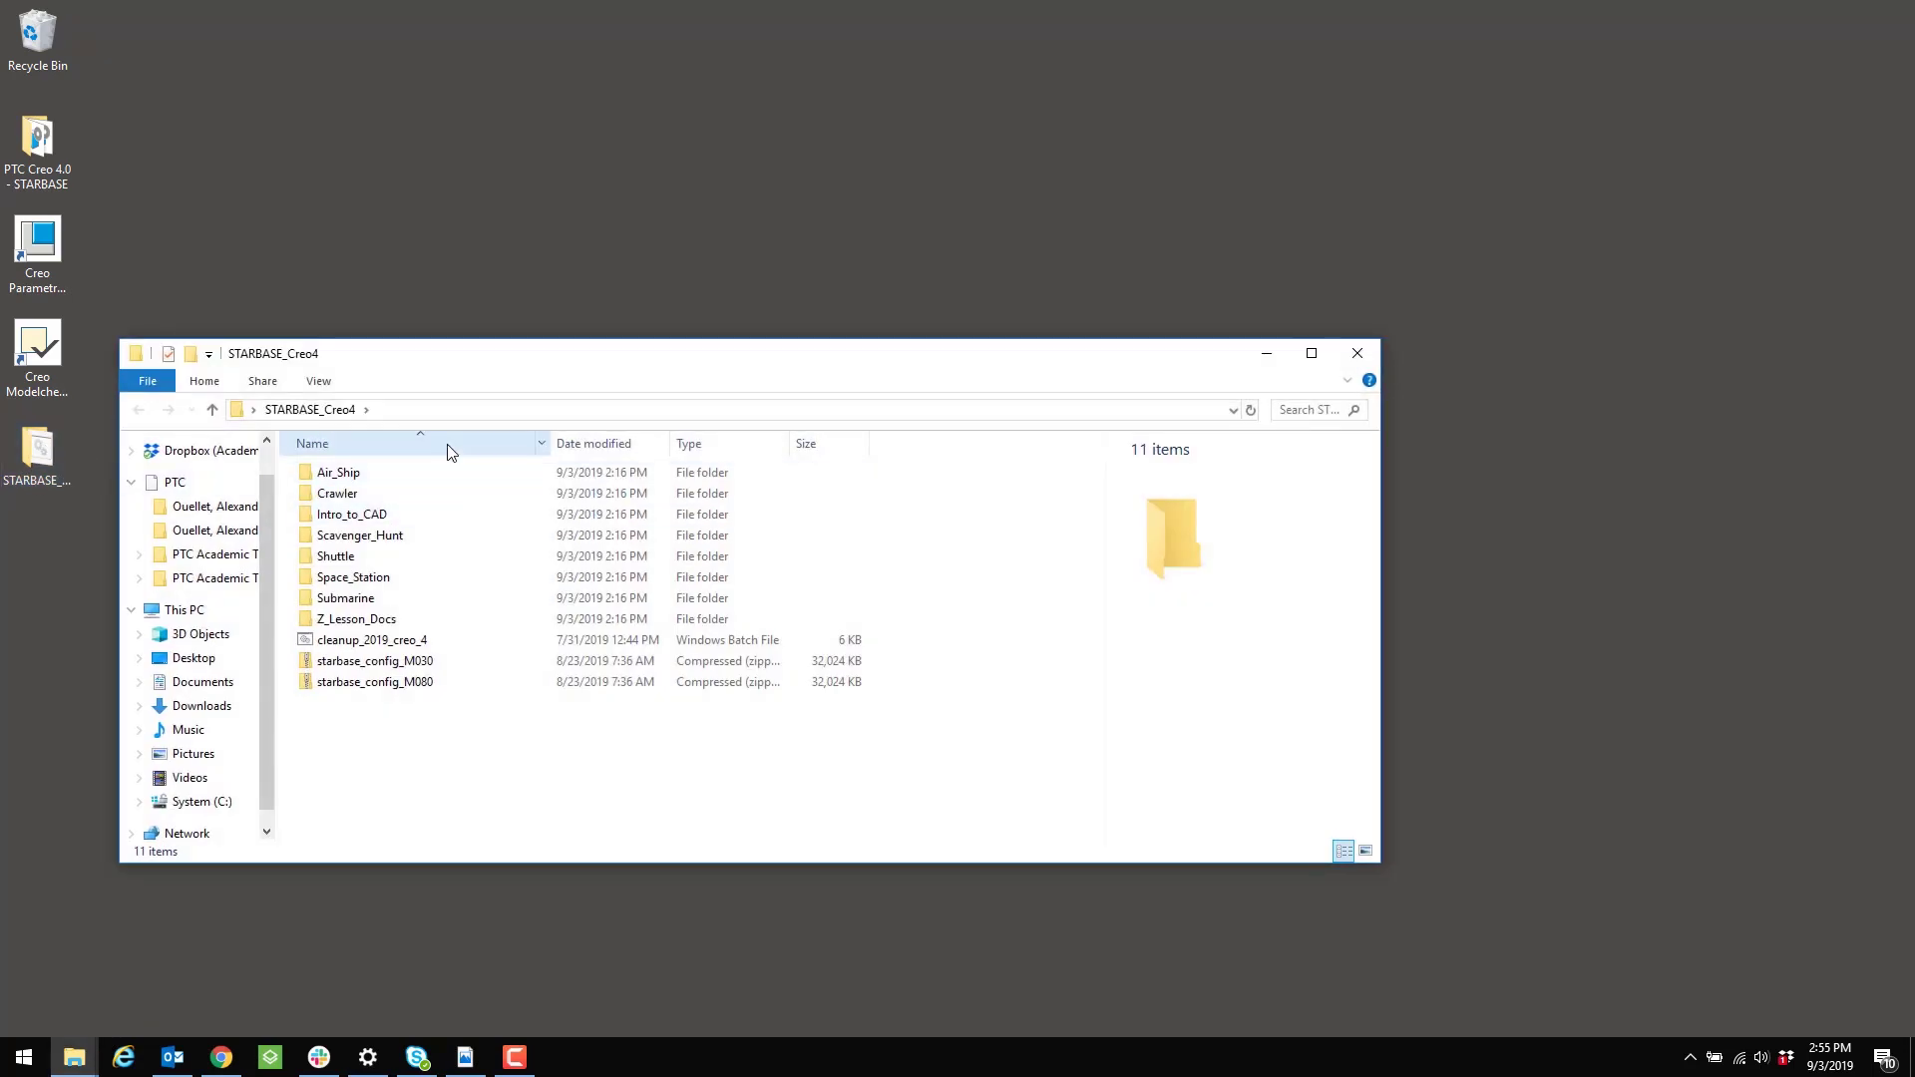
pyautogui.rightClick(377, 692)
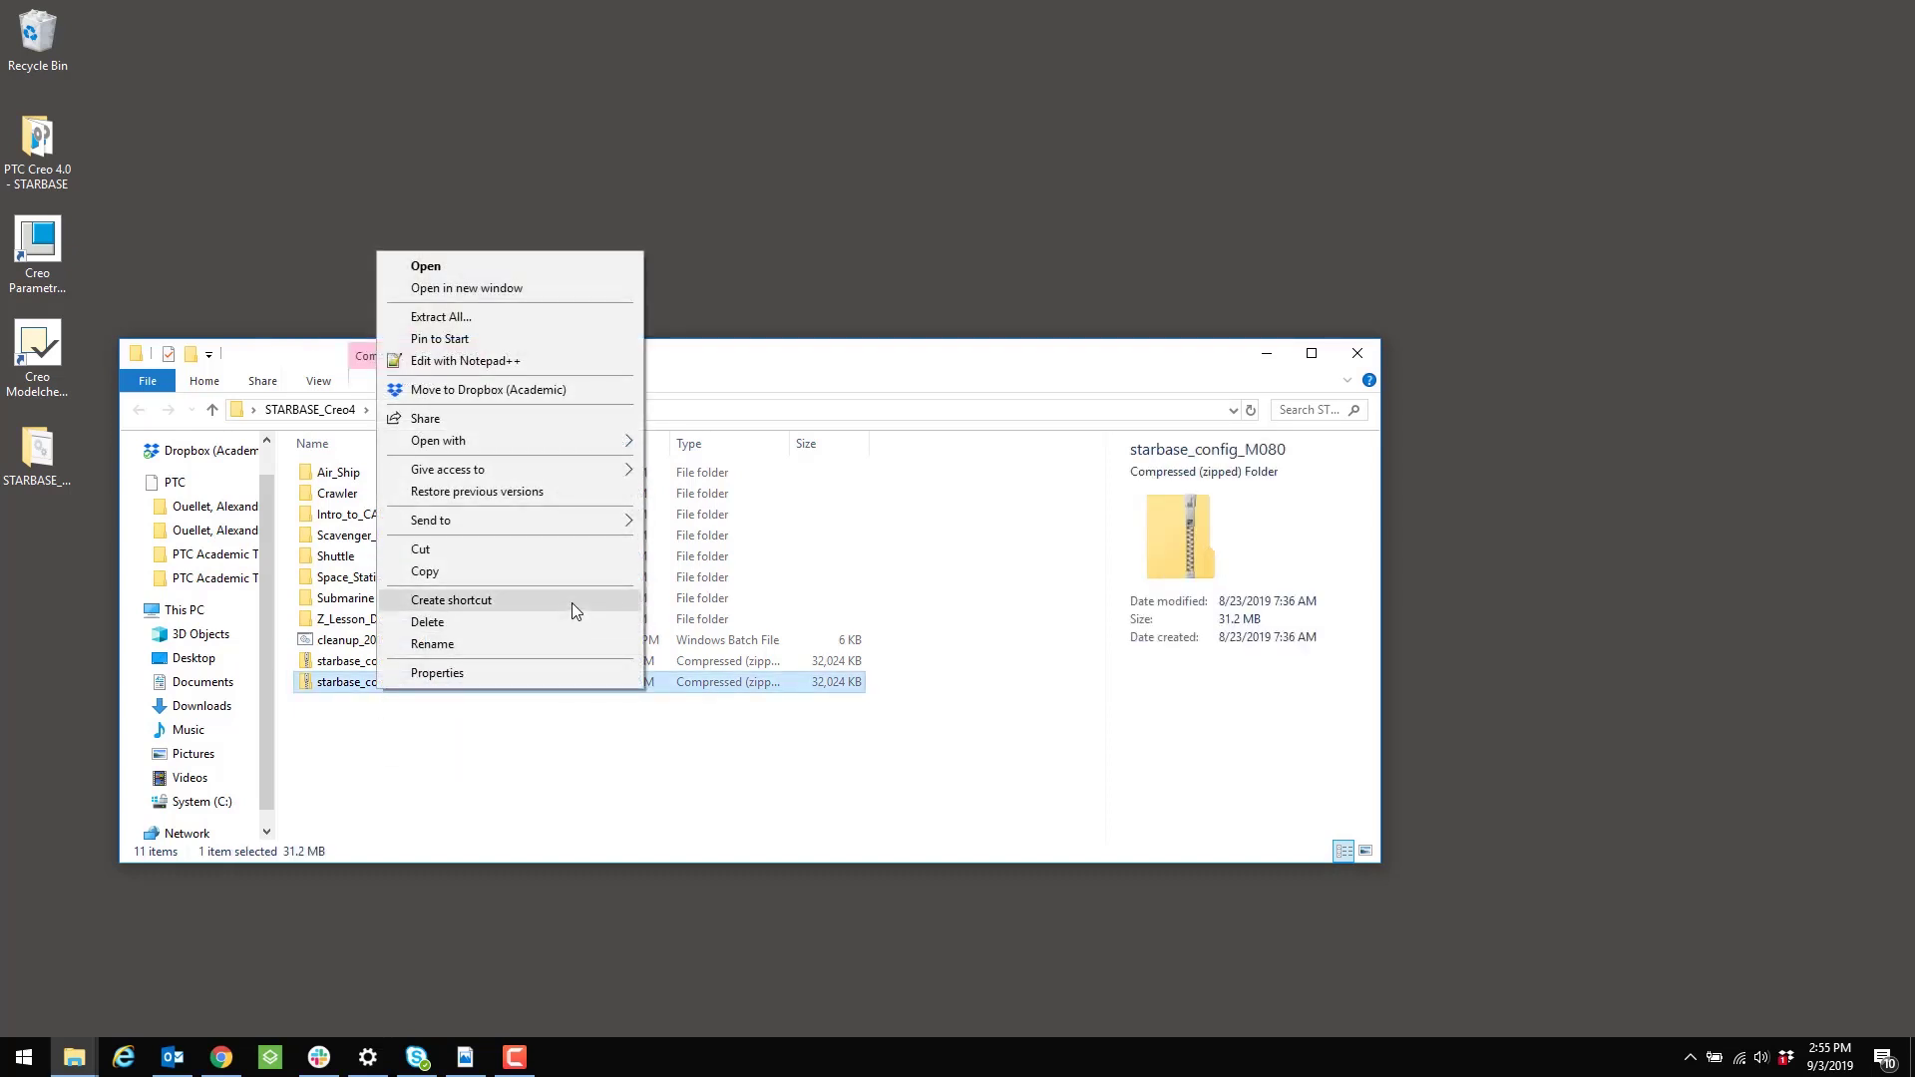
pyautogui.click(477, 316)
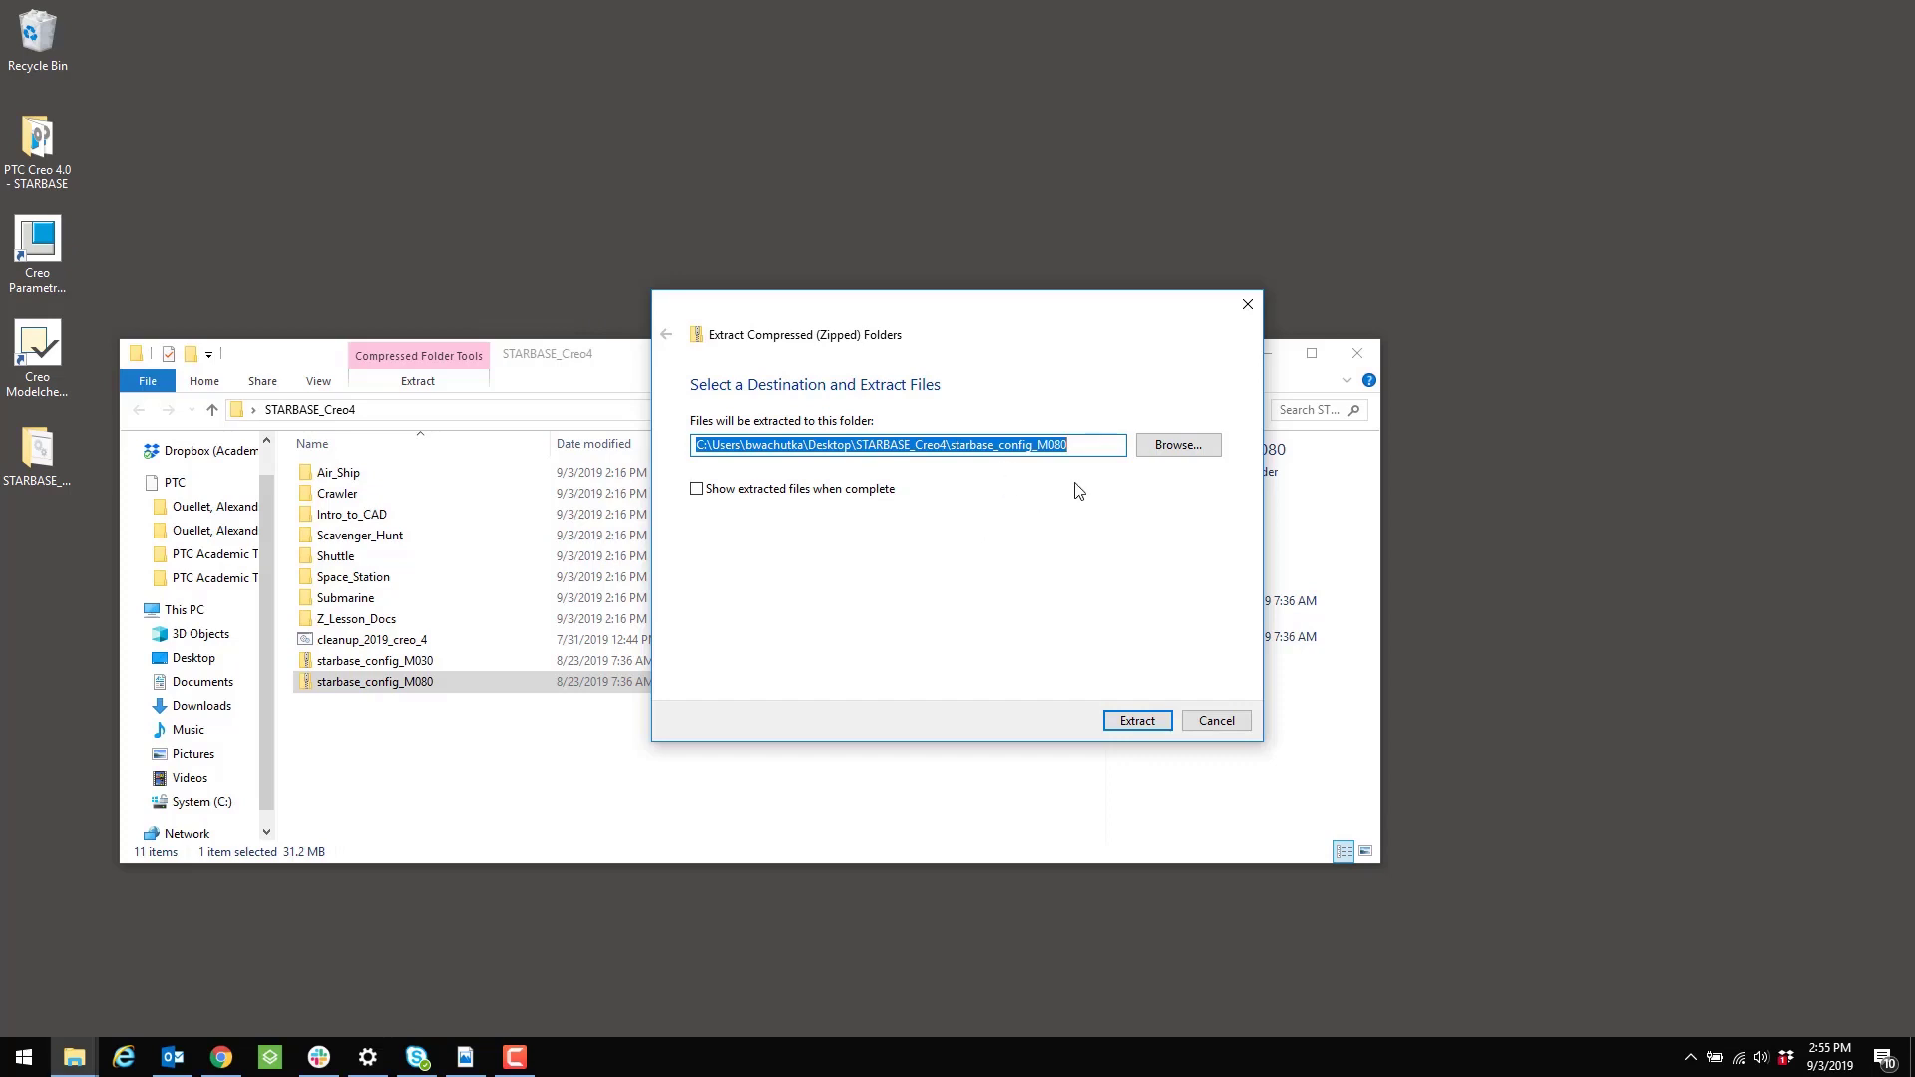
# Step: Pick C:\Program Files\PTC\Creo 4.0\M080\Common Files\creo_standards as the extraction folder
pyautogui.click(1183, 450)
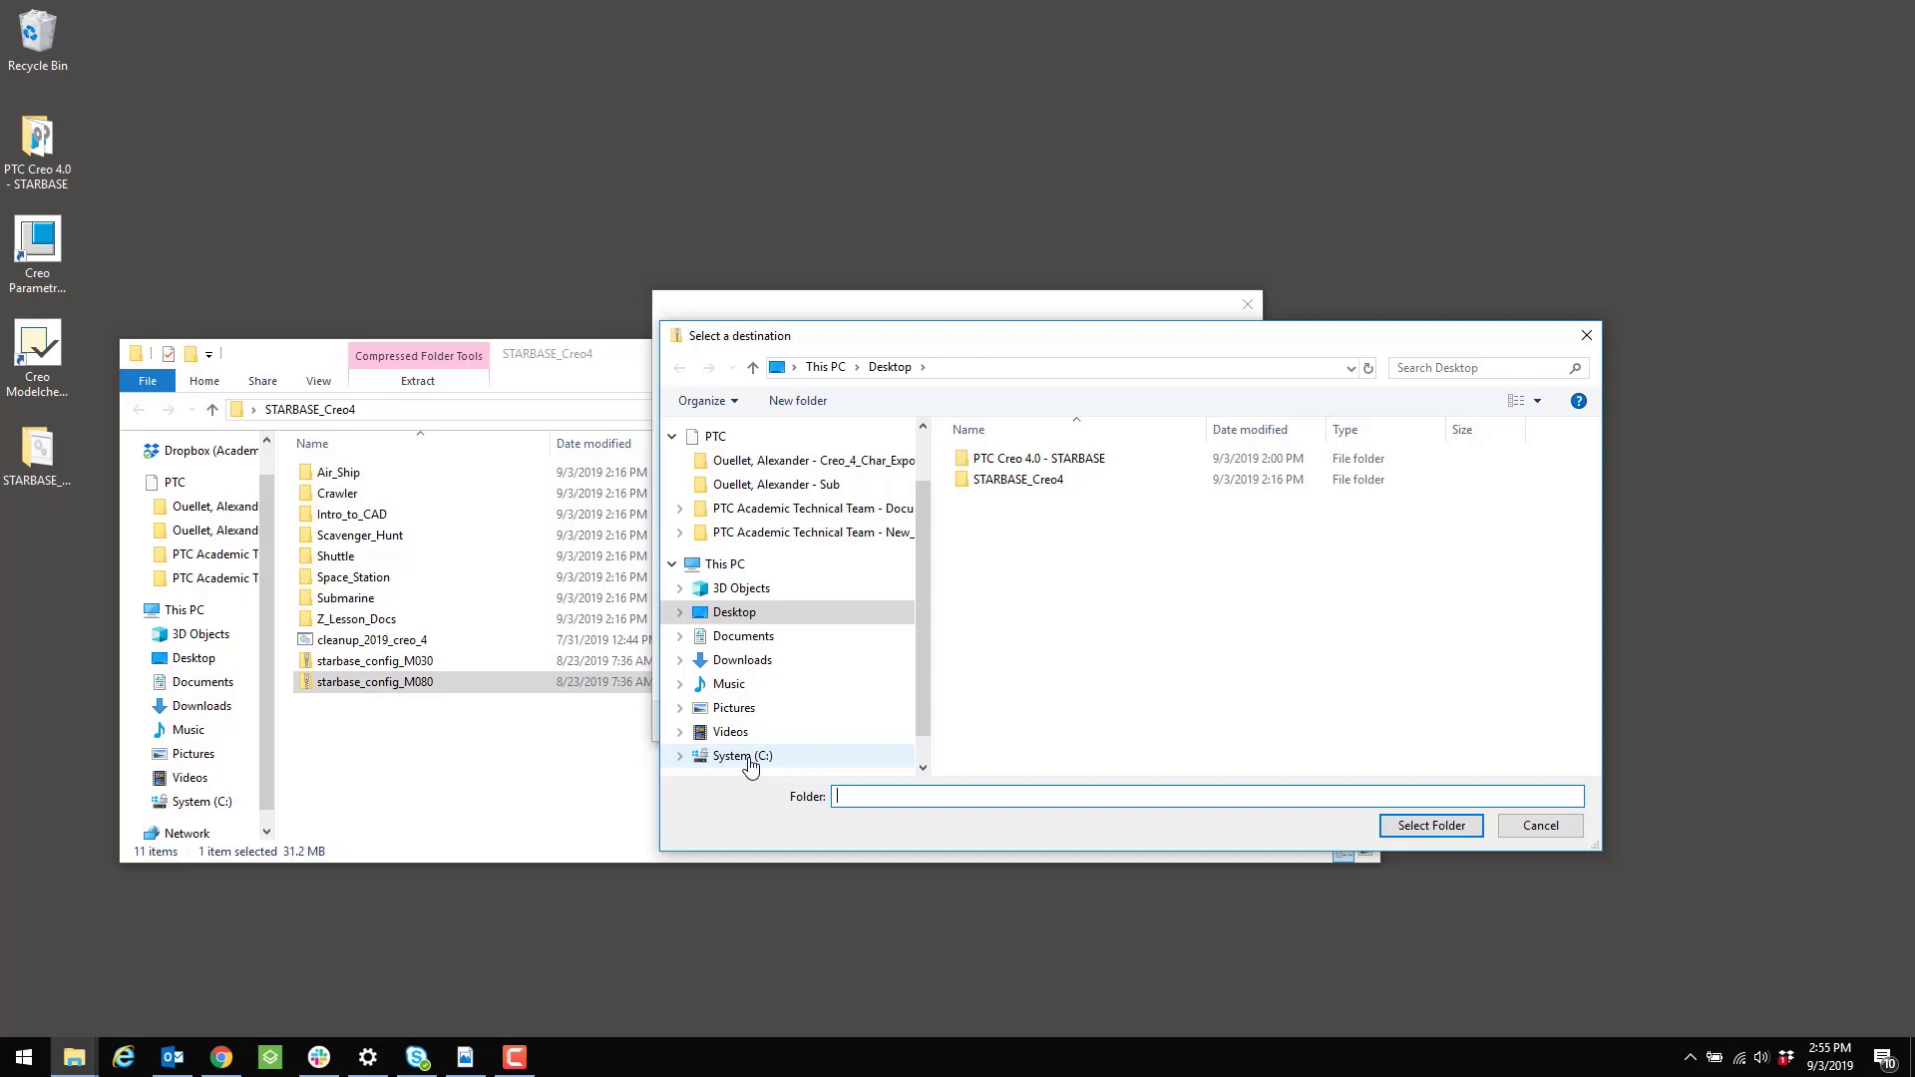
pyautogui.click(750, 760)
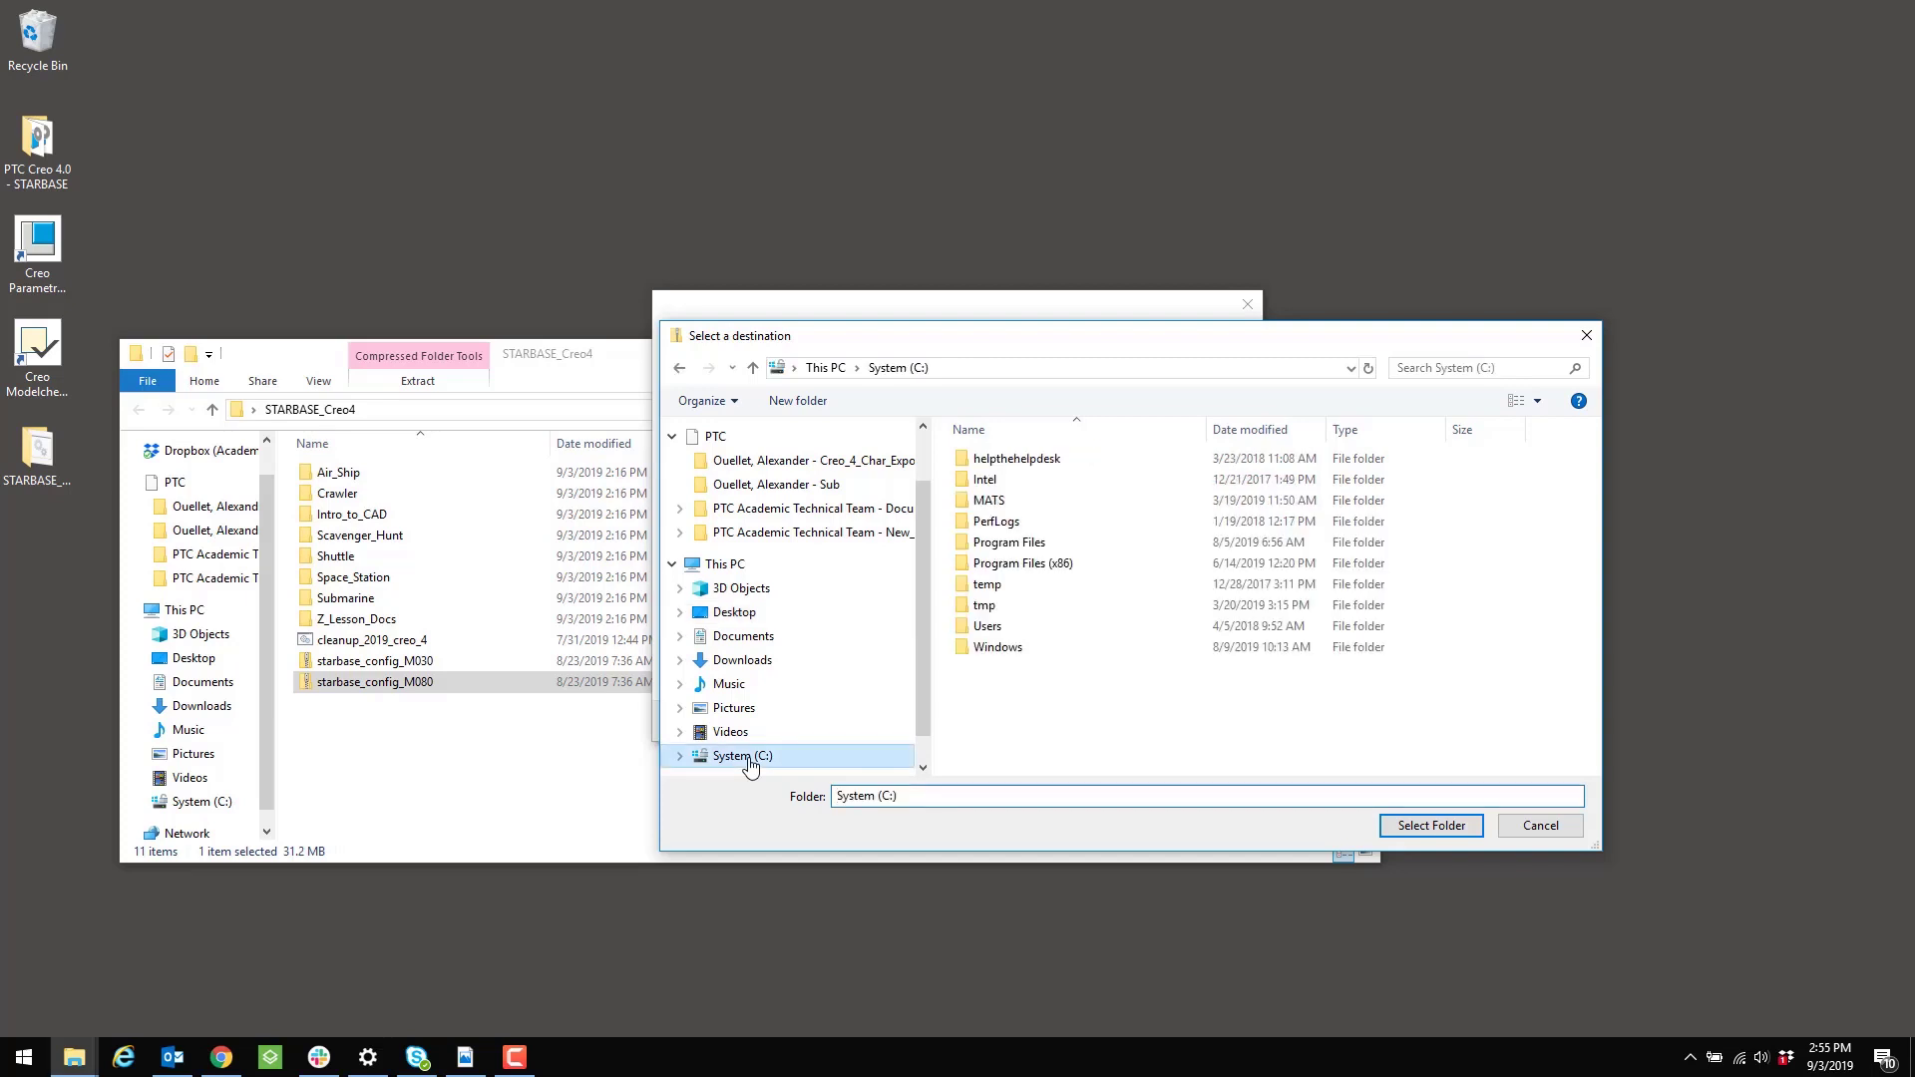
pyautogui.click(1023, 552)
pyautogui.doubleClick(1023, 551)
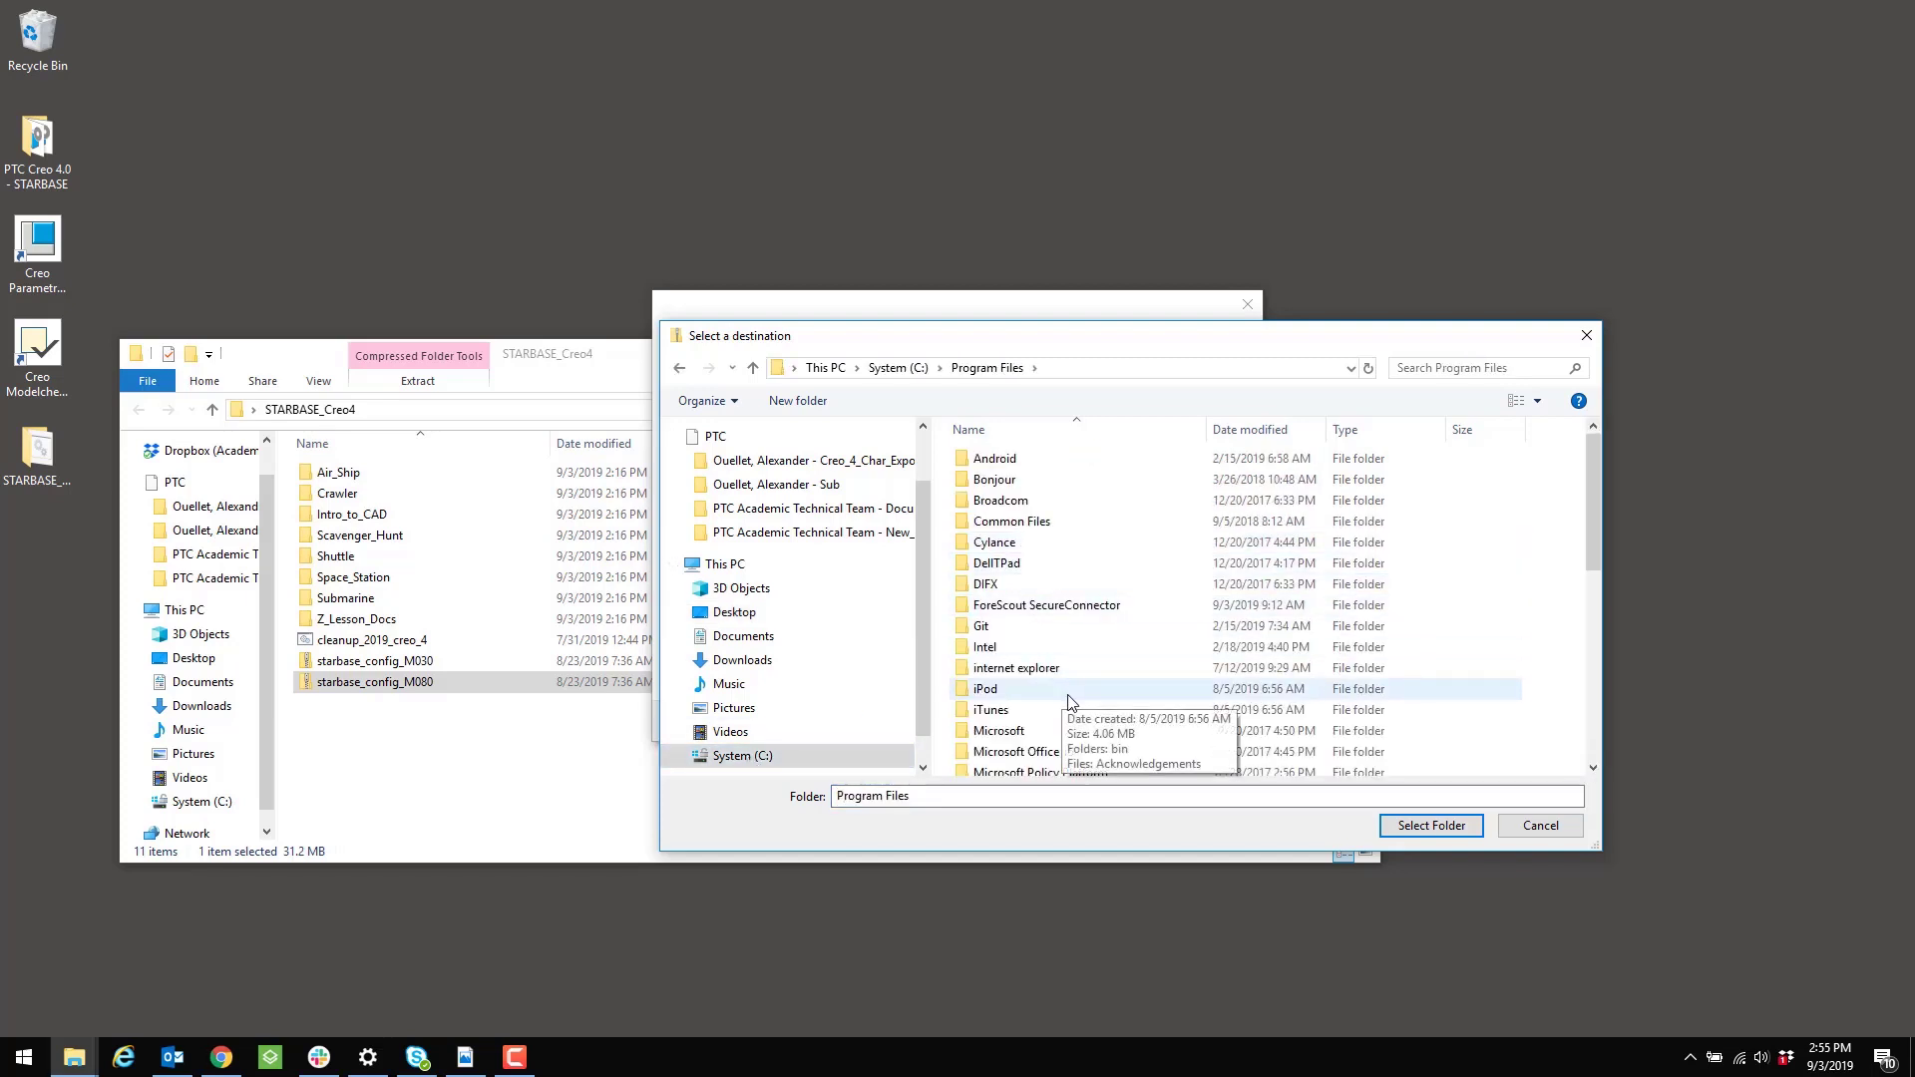
pyautogui.scroll(-3, 1067, 733)
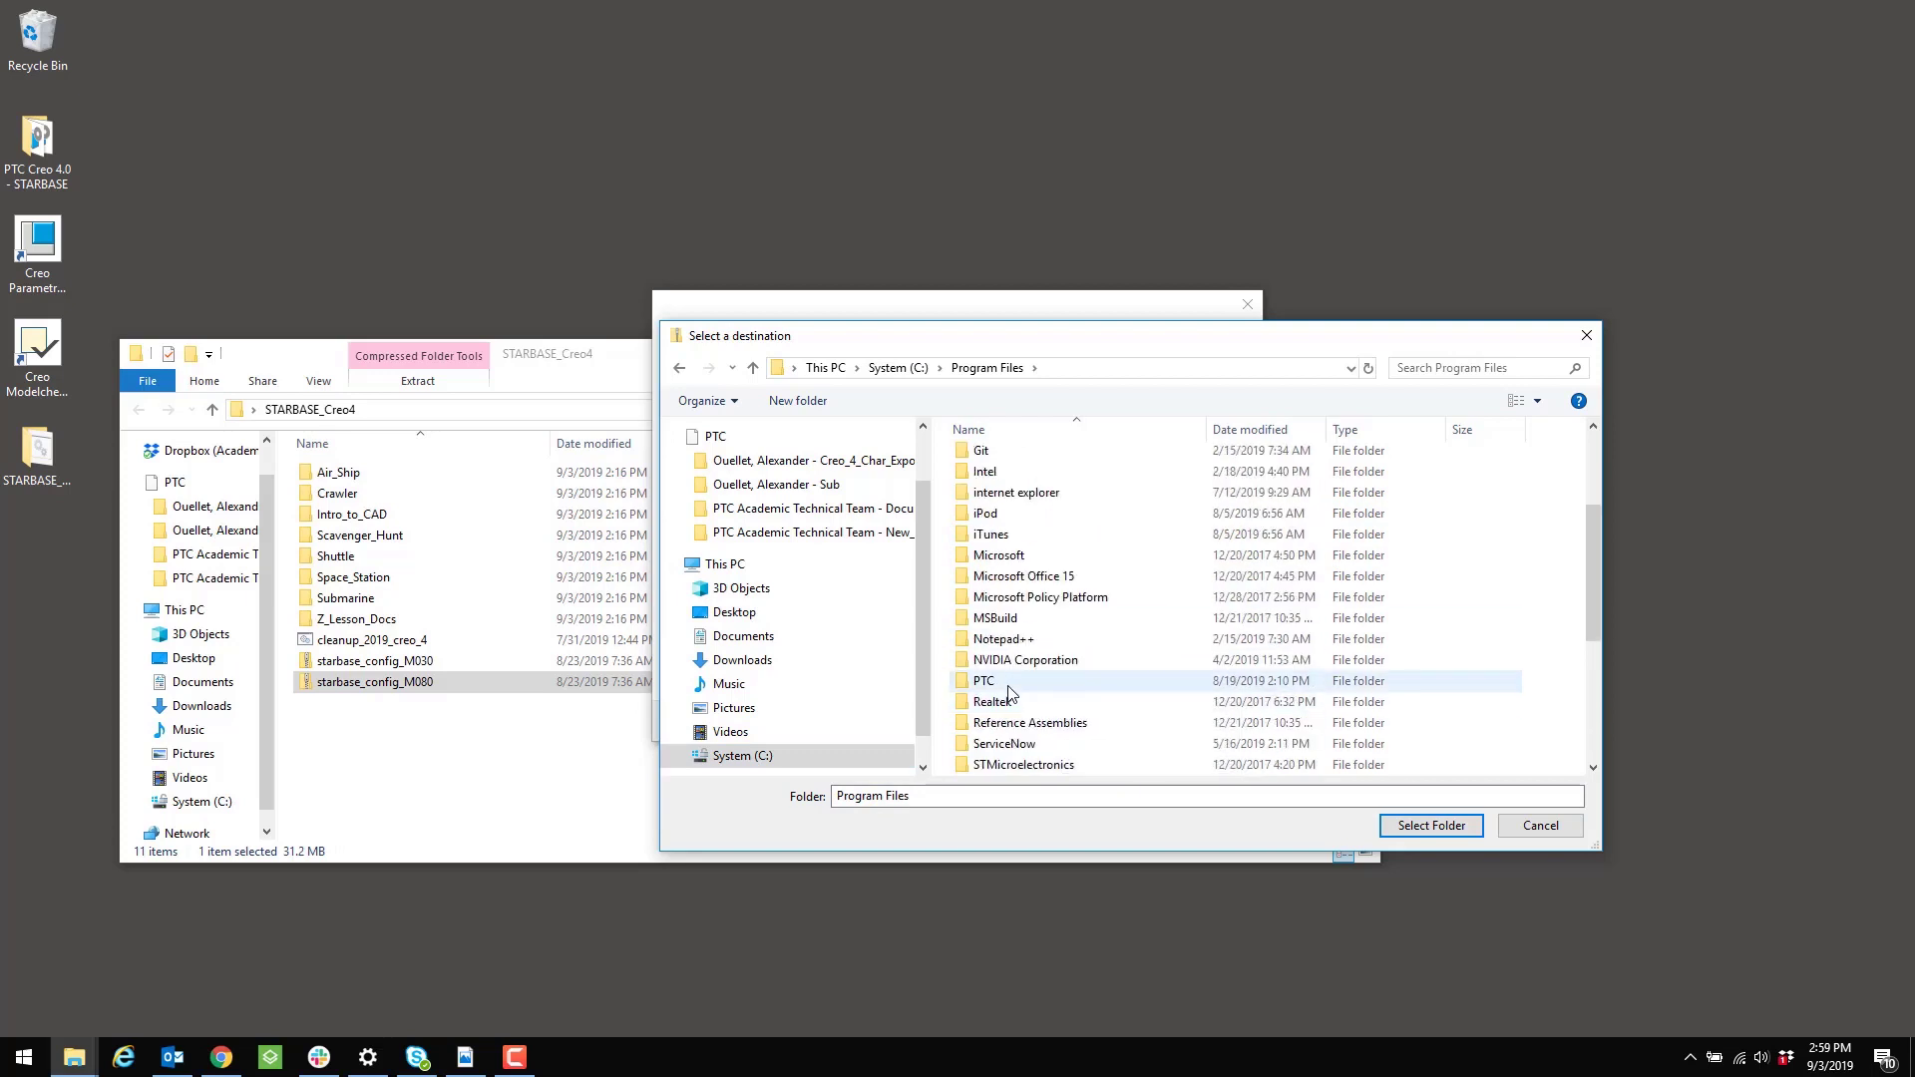
pyautogui.doubleClick(1003, 681)
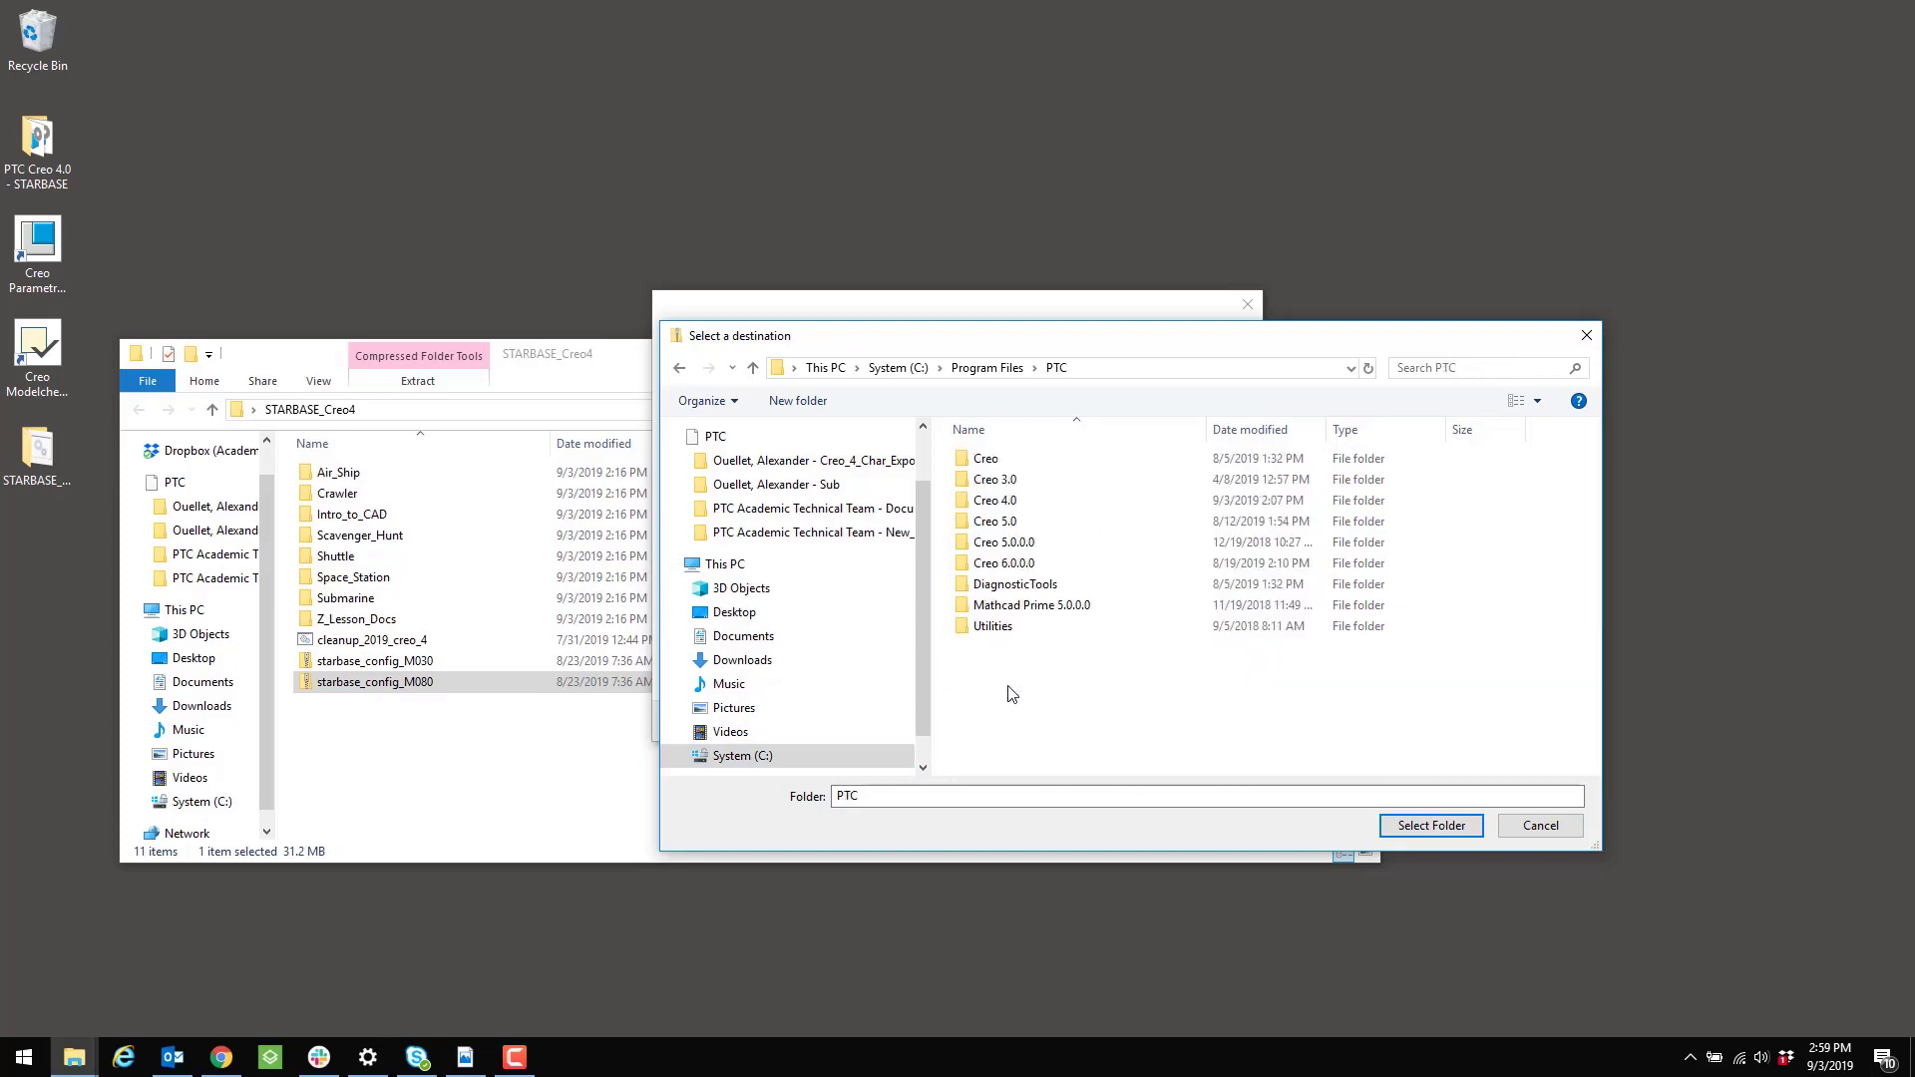
pyautogui.doubleClick(1027, 501)
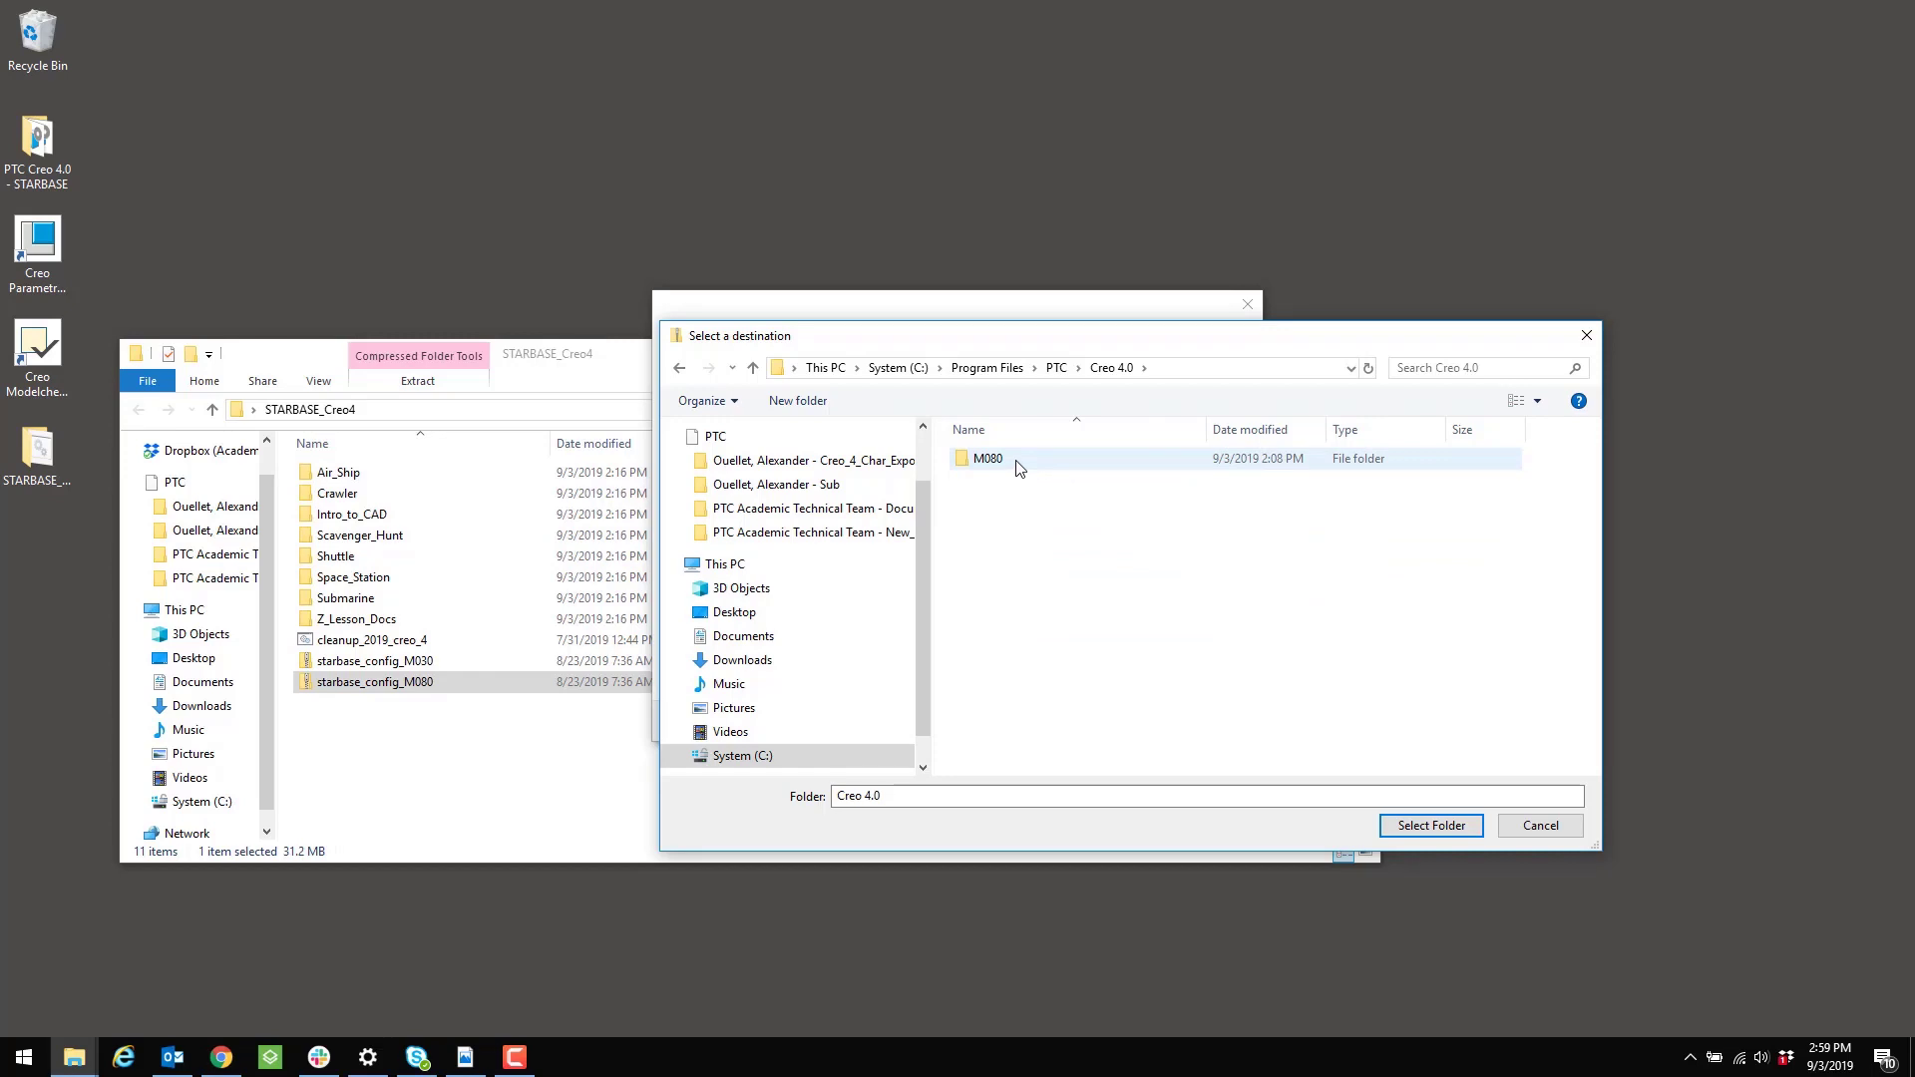
pyautogui.doubleClick(1018, 462)
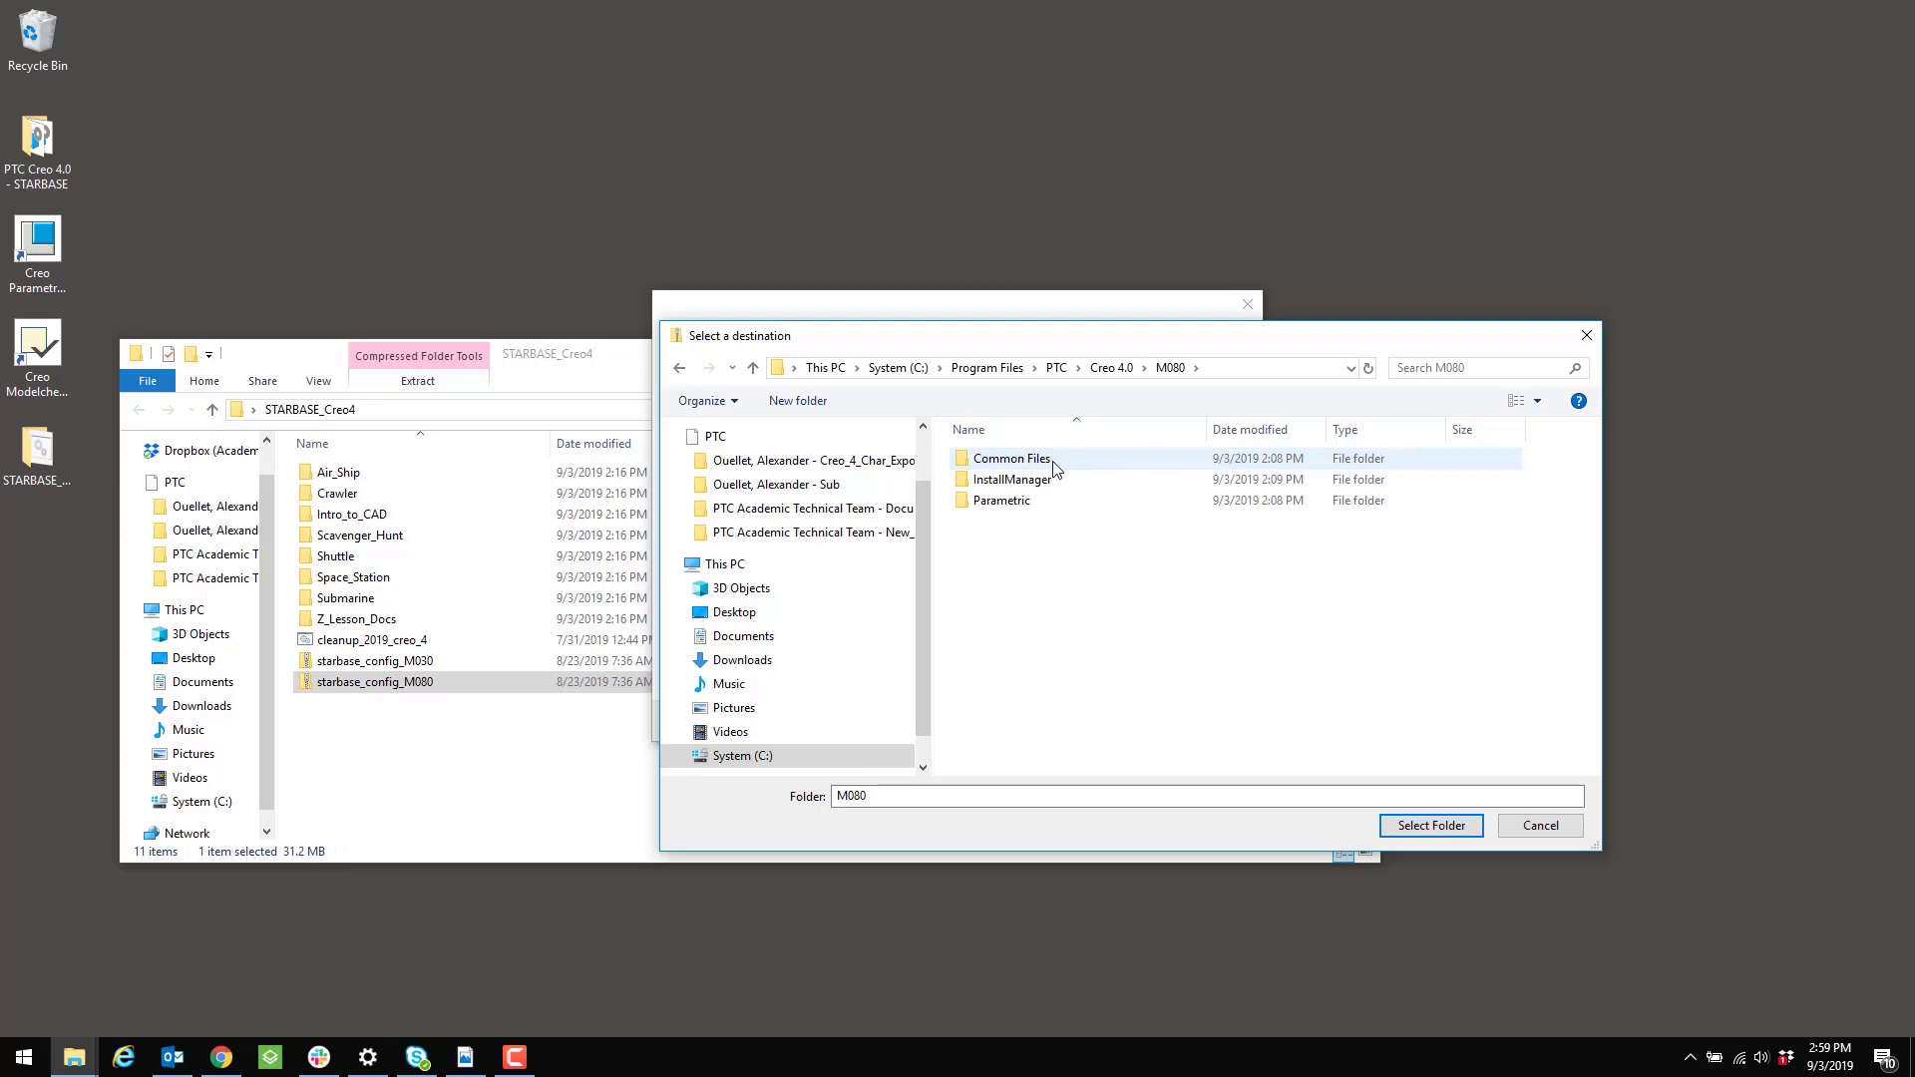
pyautogui.doubleClick(1055, 461)
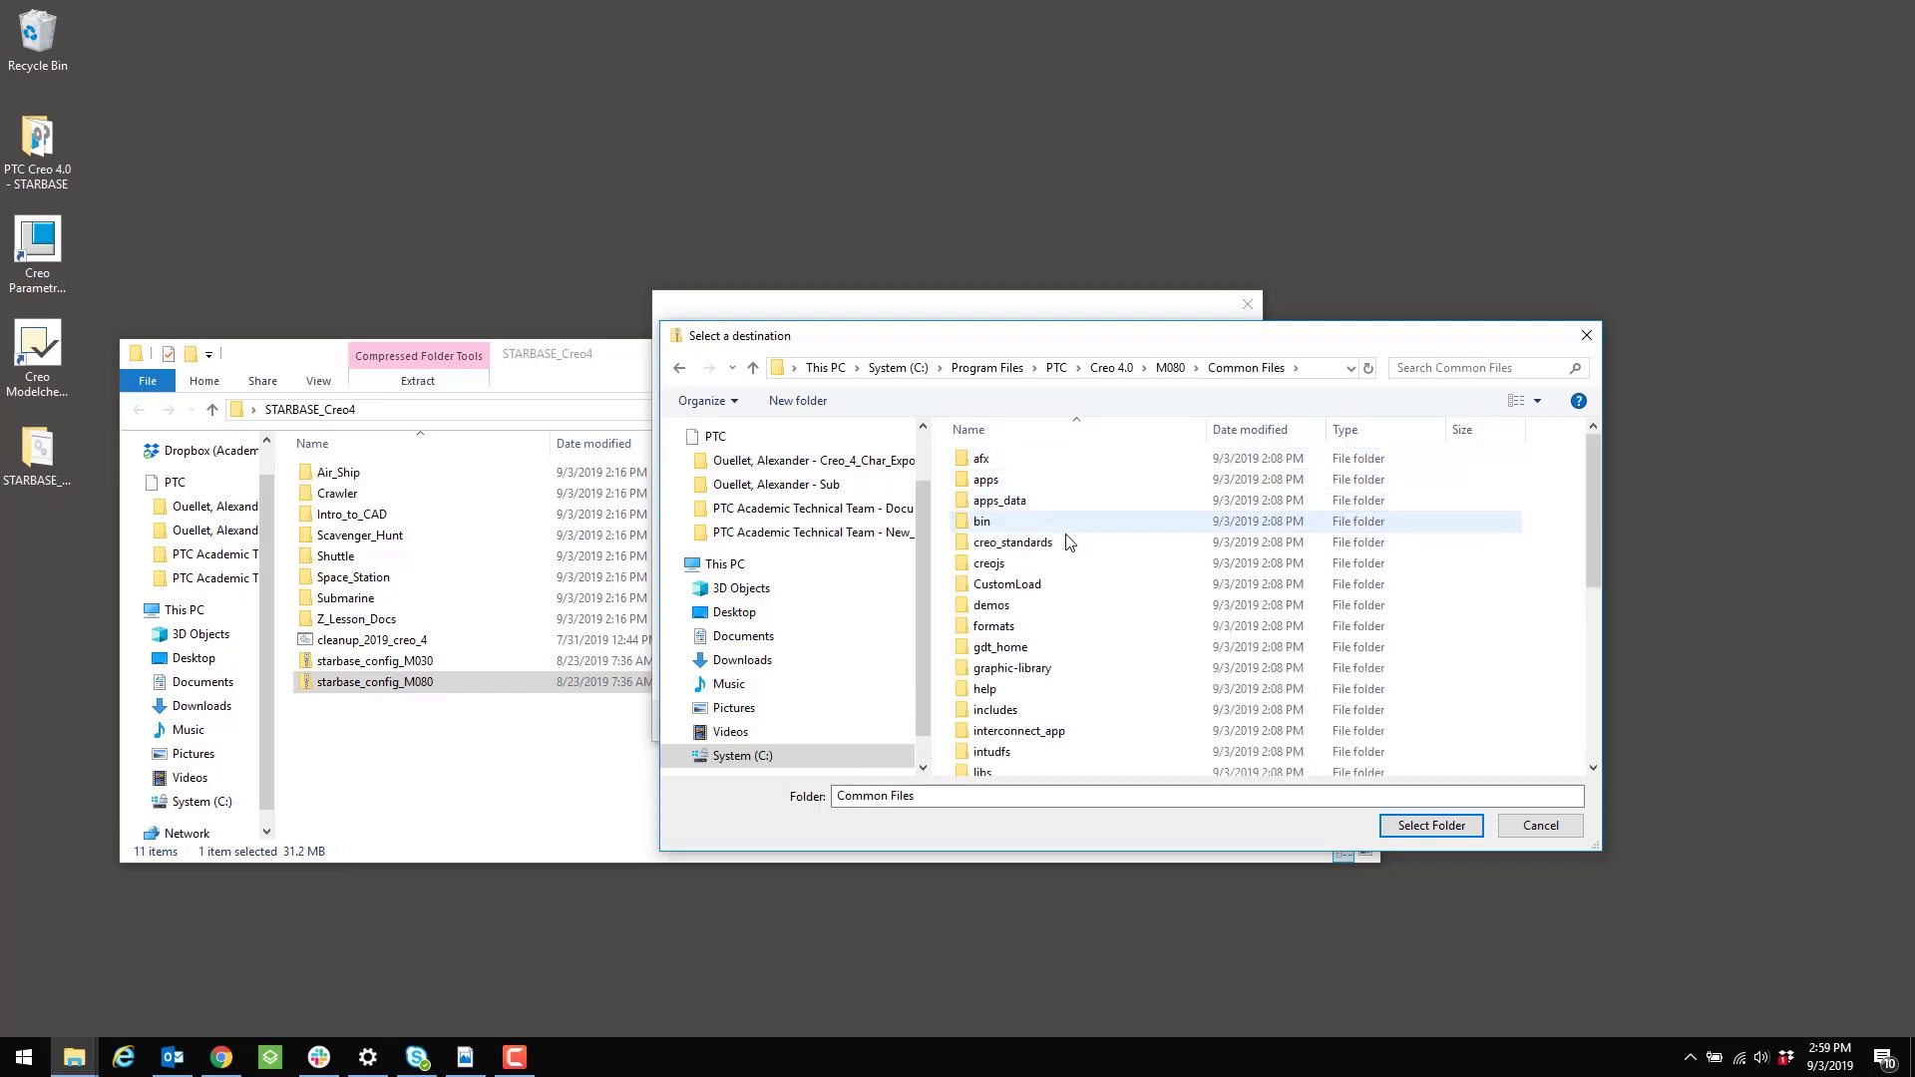
pyautogui.doubleClick(1060, 547)
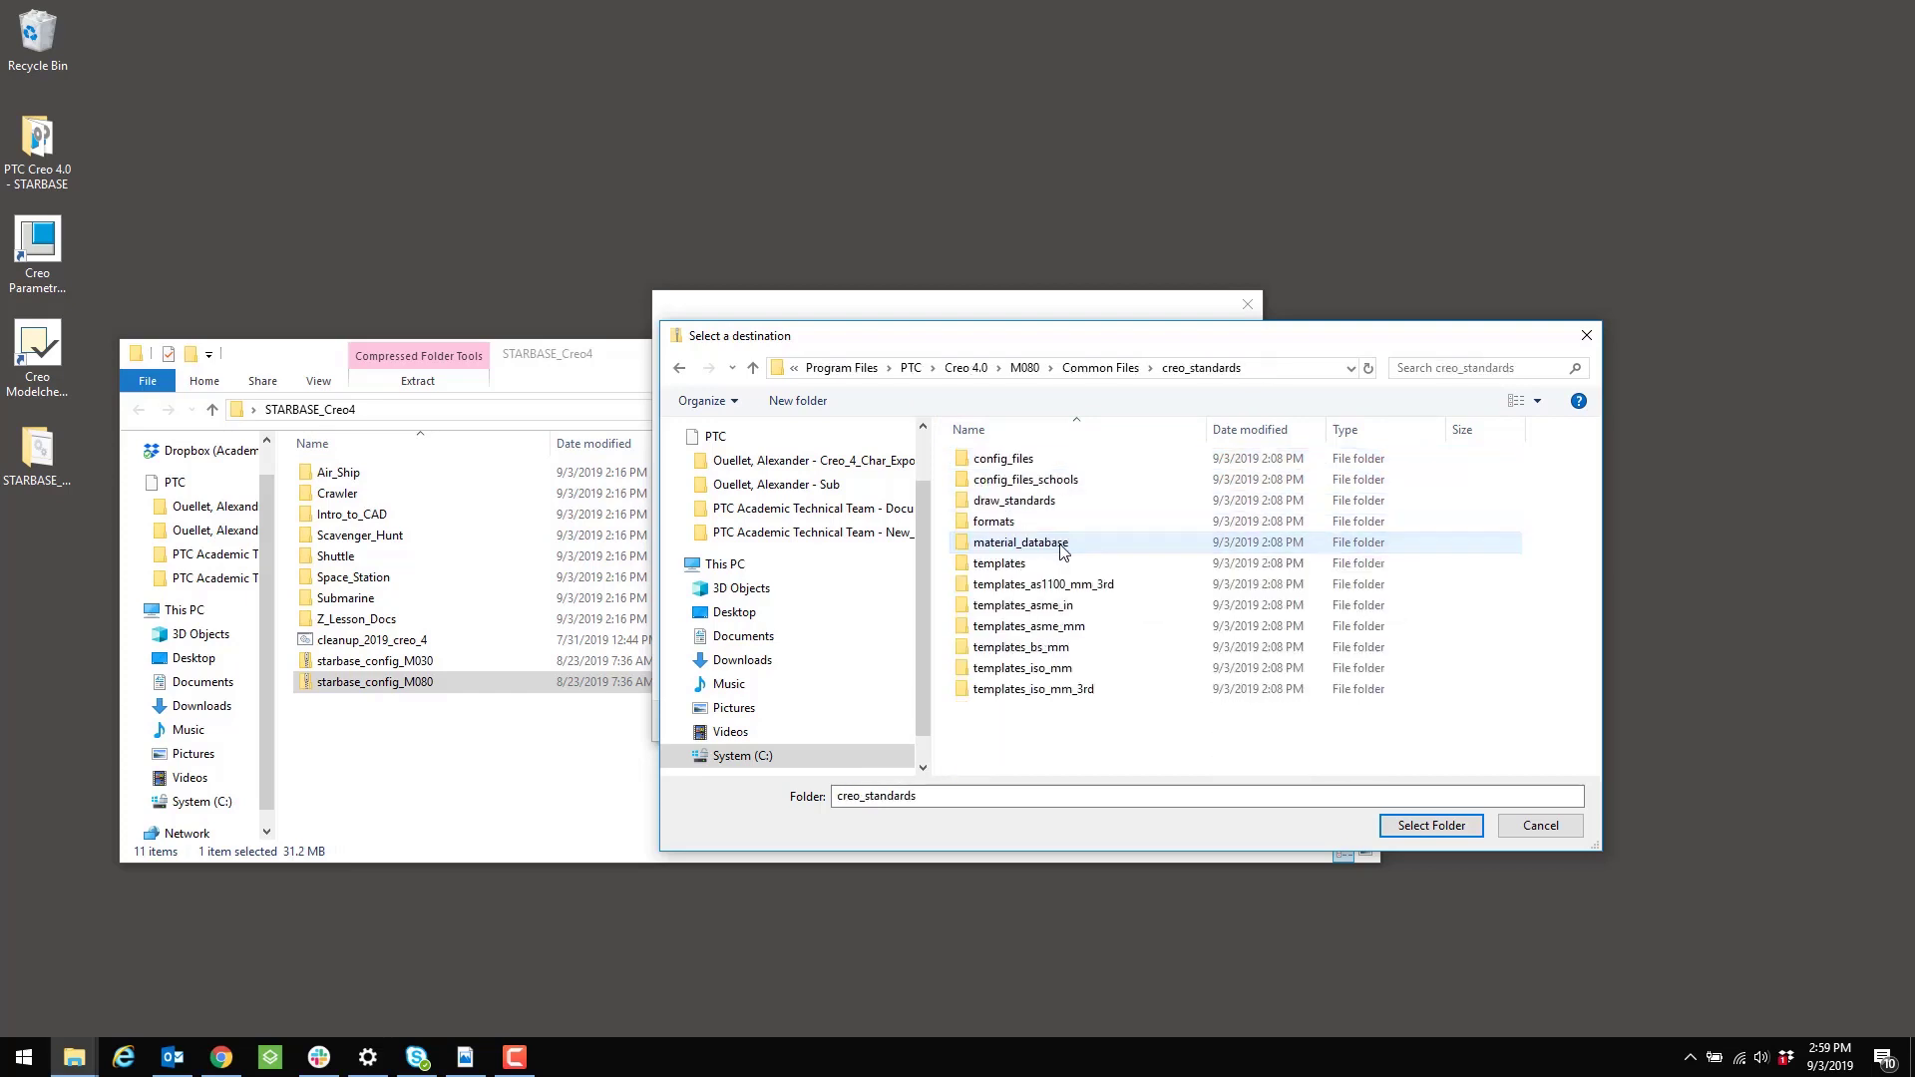
pyautogui.click(1413, 827)
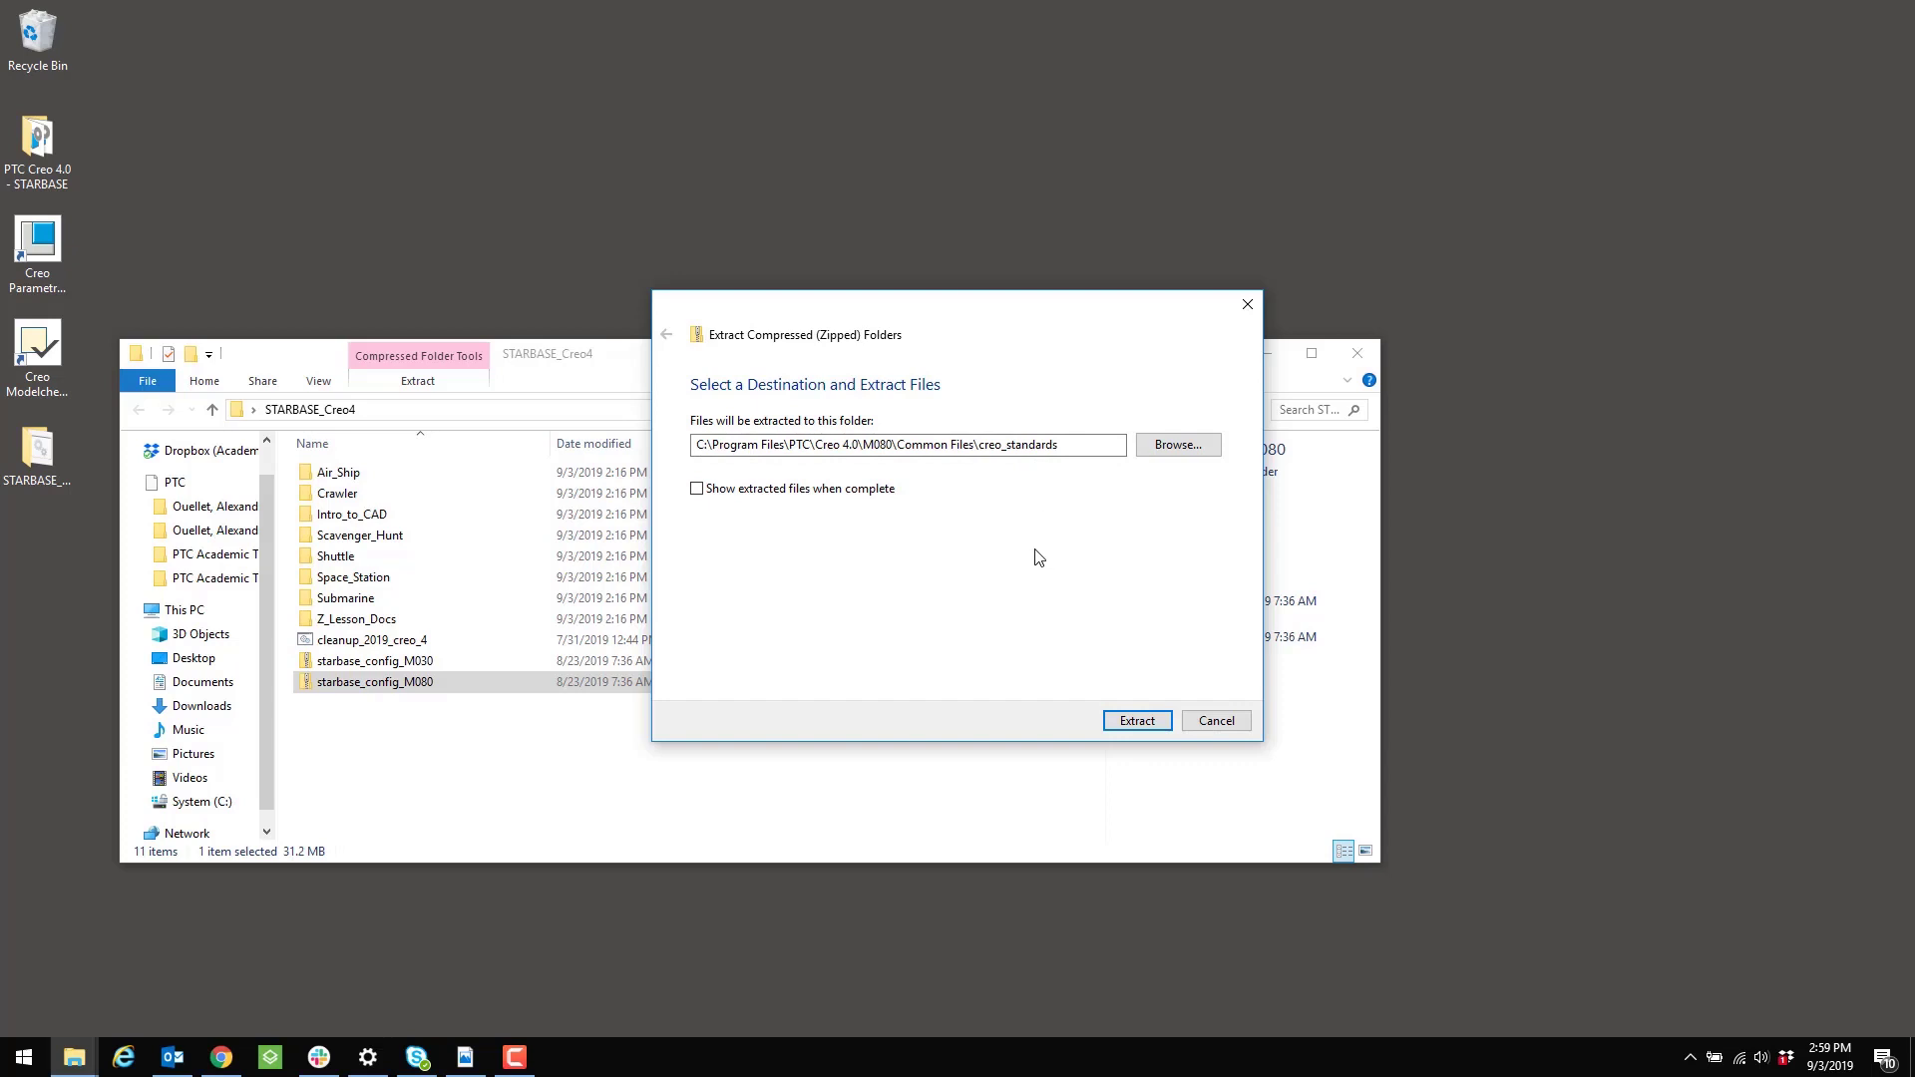
# Step: Extract starbase_config_M080 into creo_standards and open the resulting starbase_config folder
pyautogui.click(1142, 722)
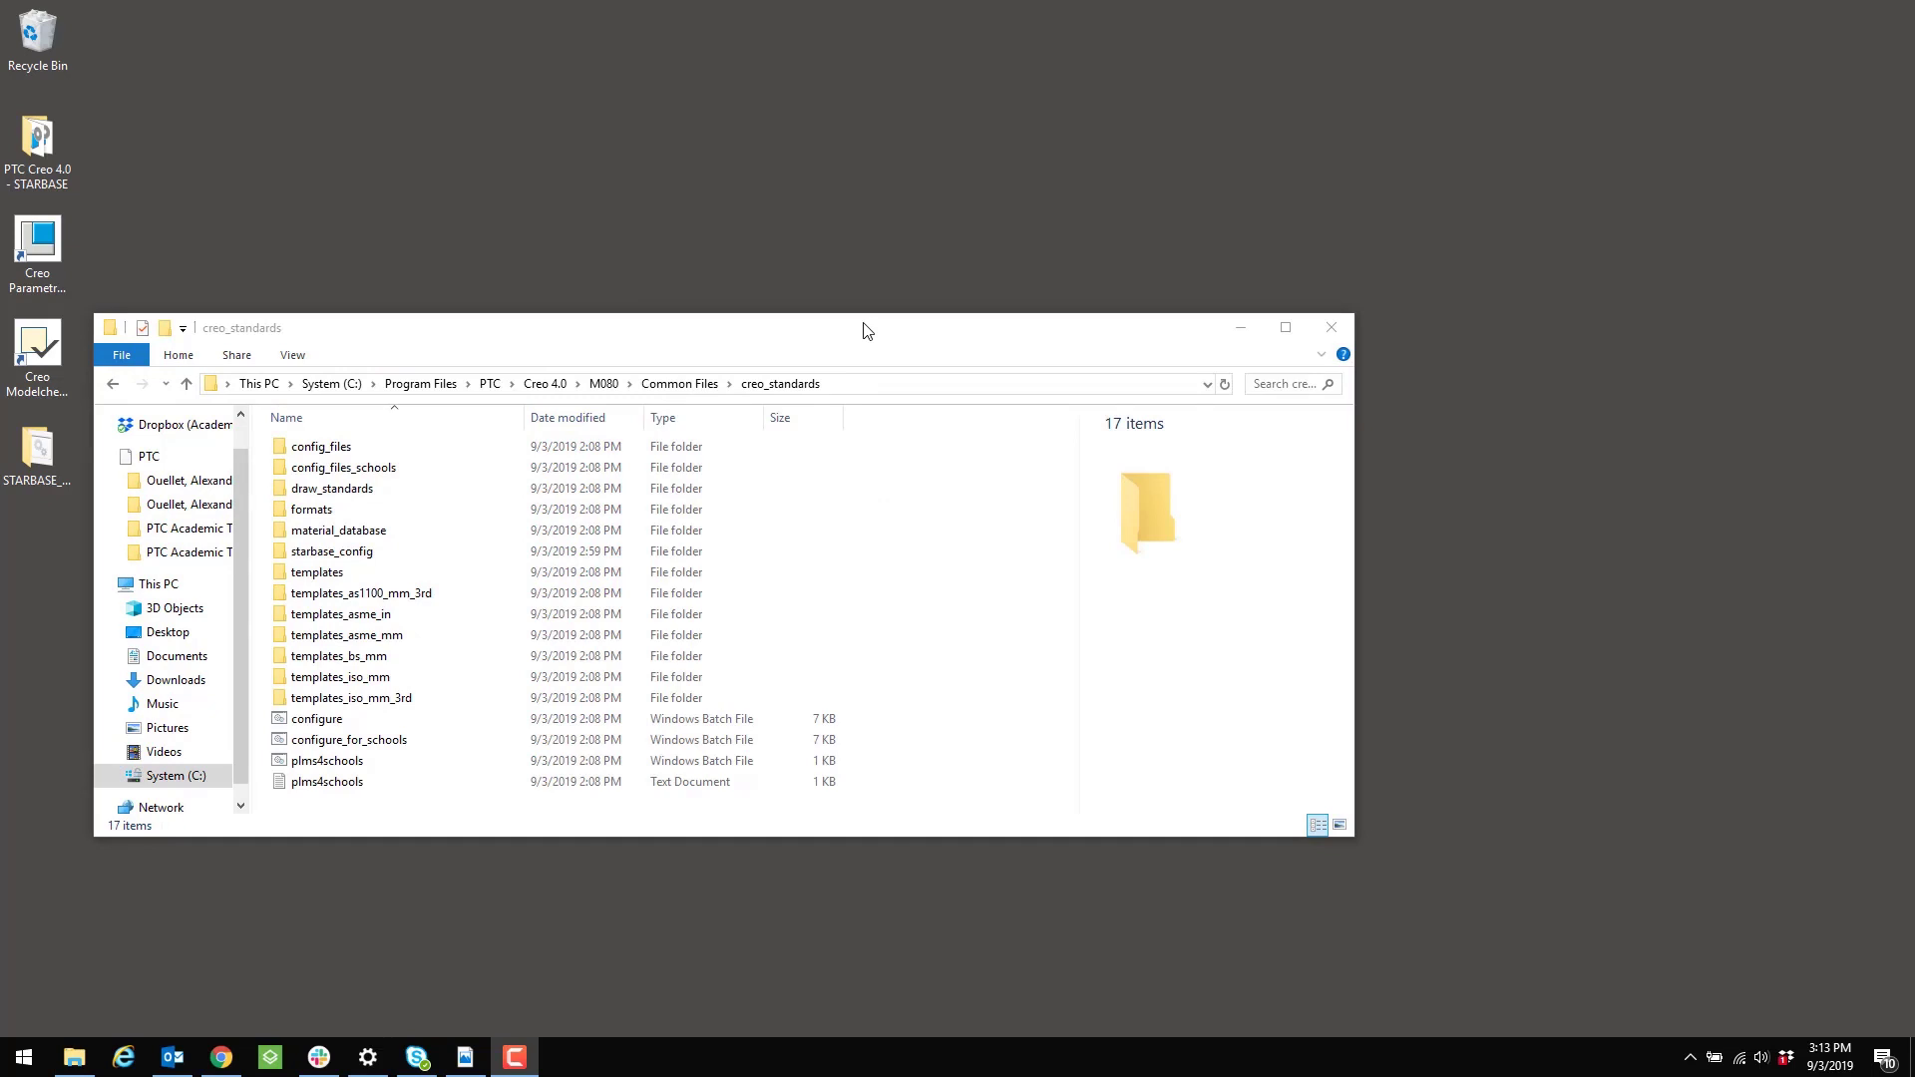
pyautogui.doubleClick(379, 560)
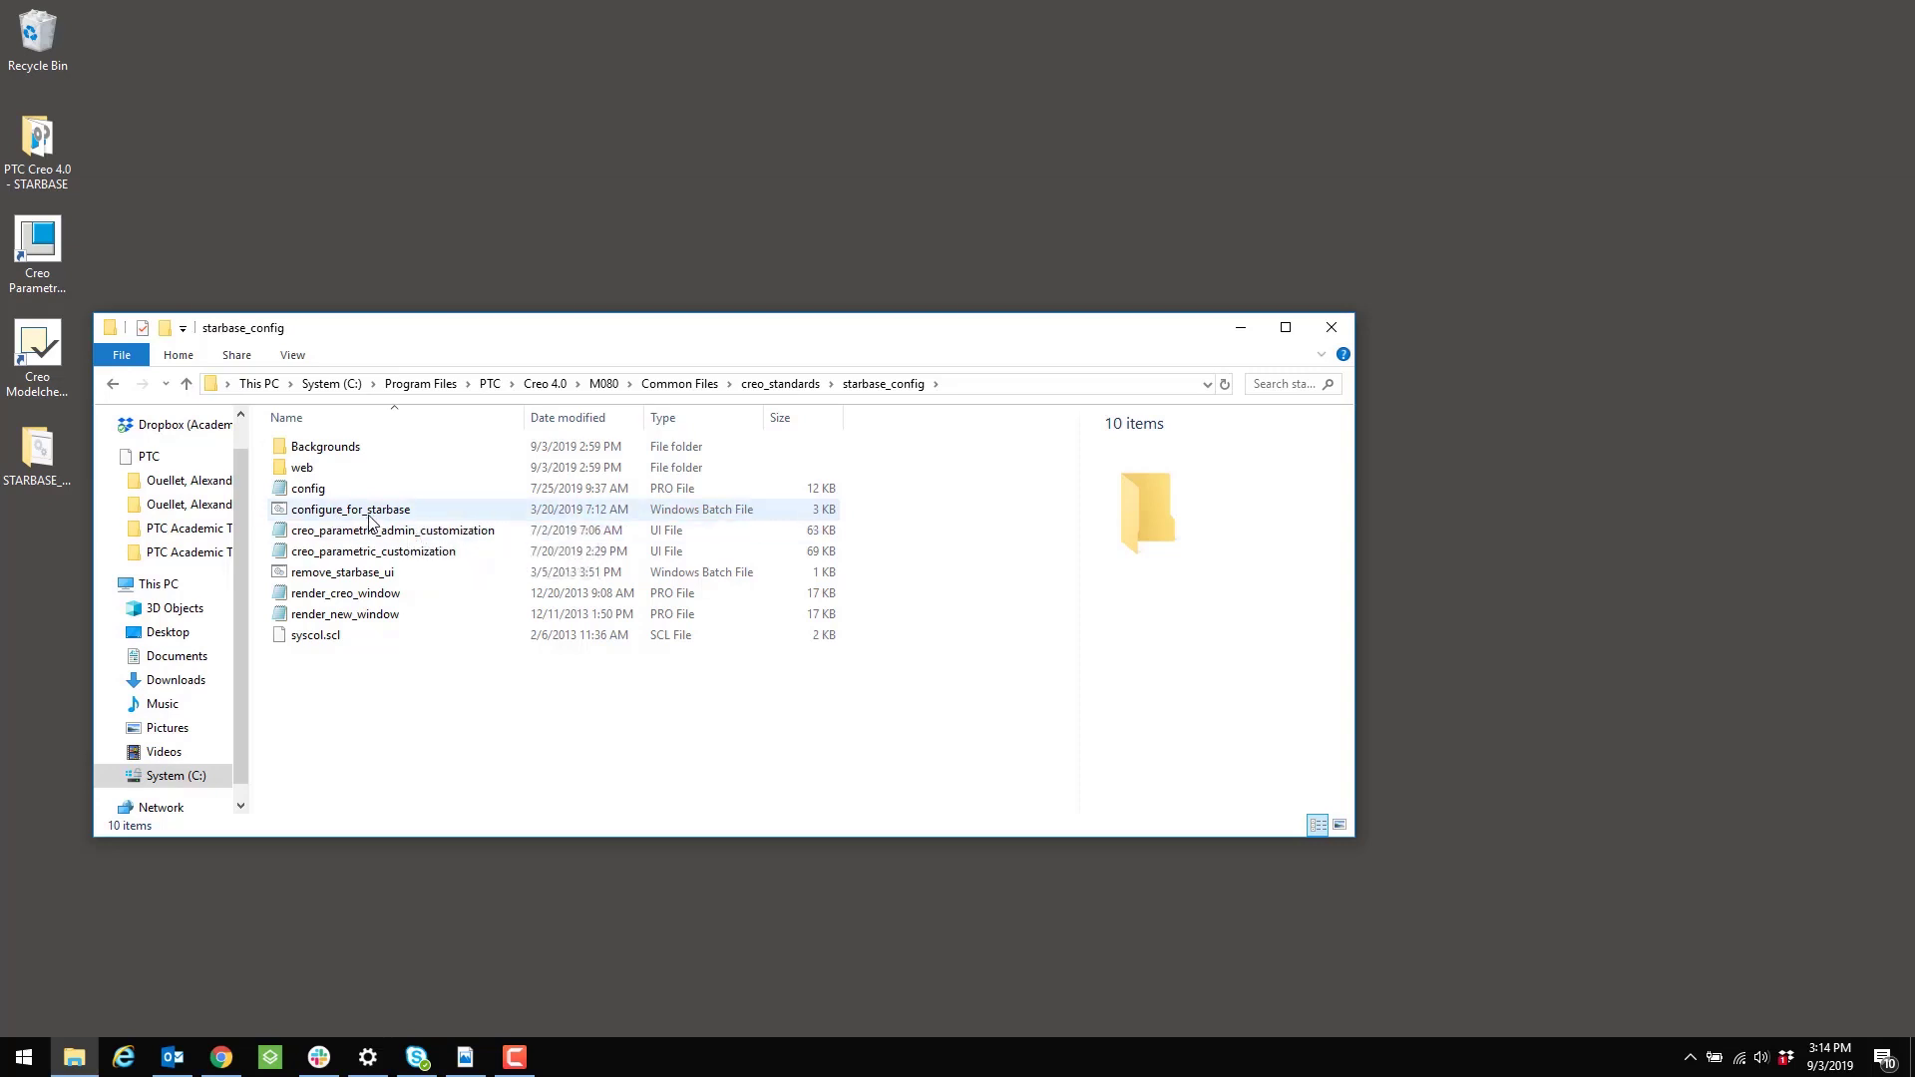
# Step: Run configure_for_starbase.bat and close its window once the files are copied
pyautogui.doubleClick(368, 515)
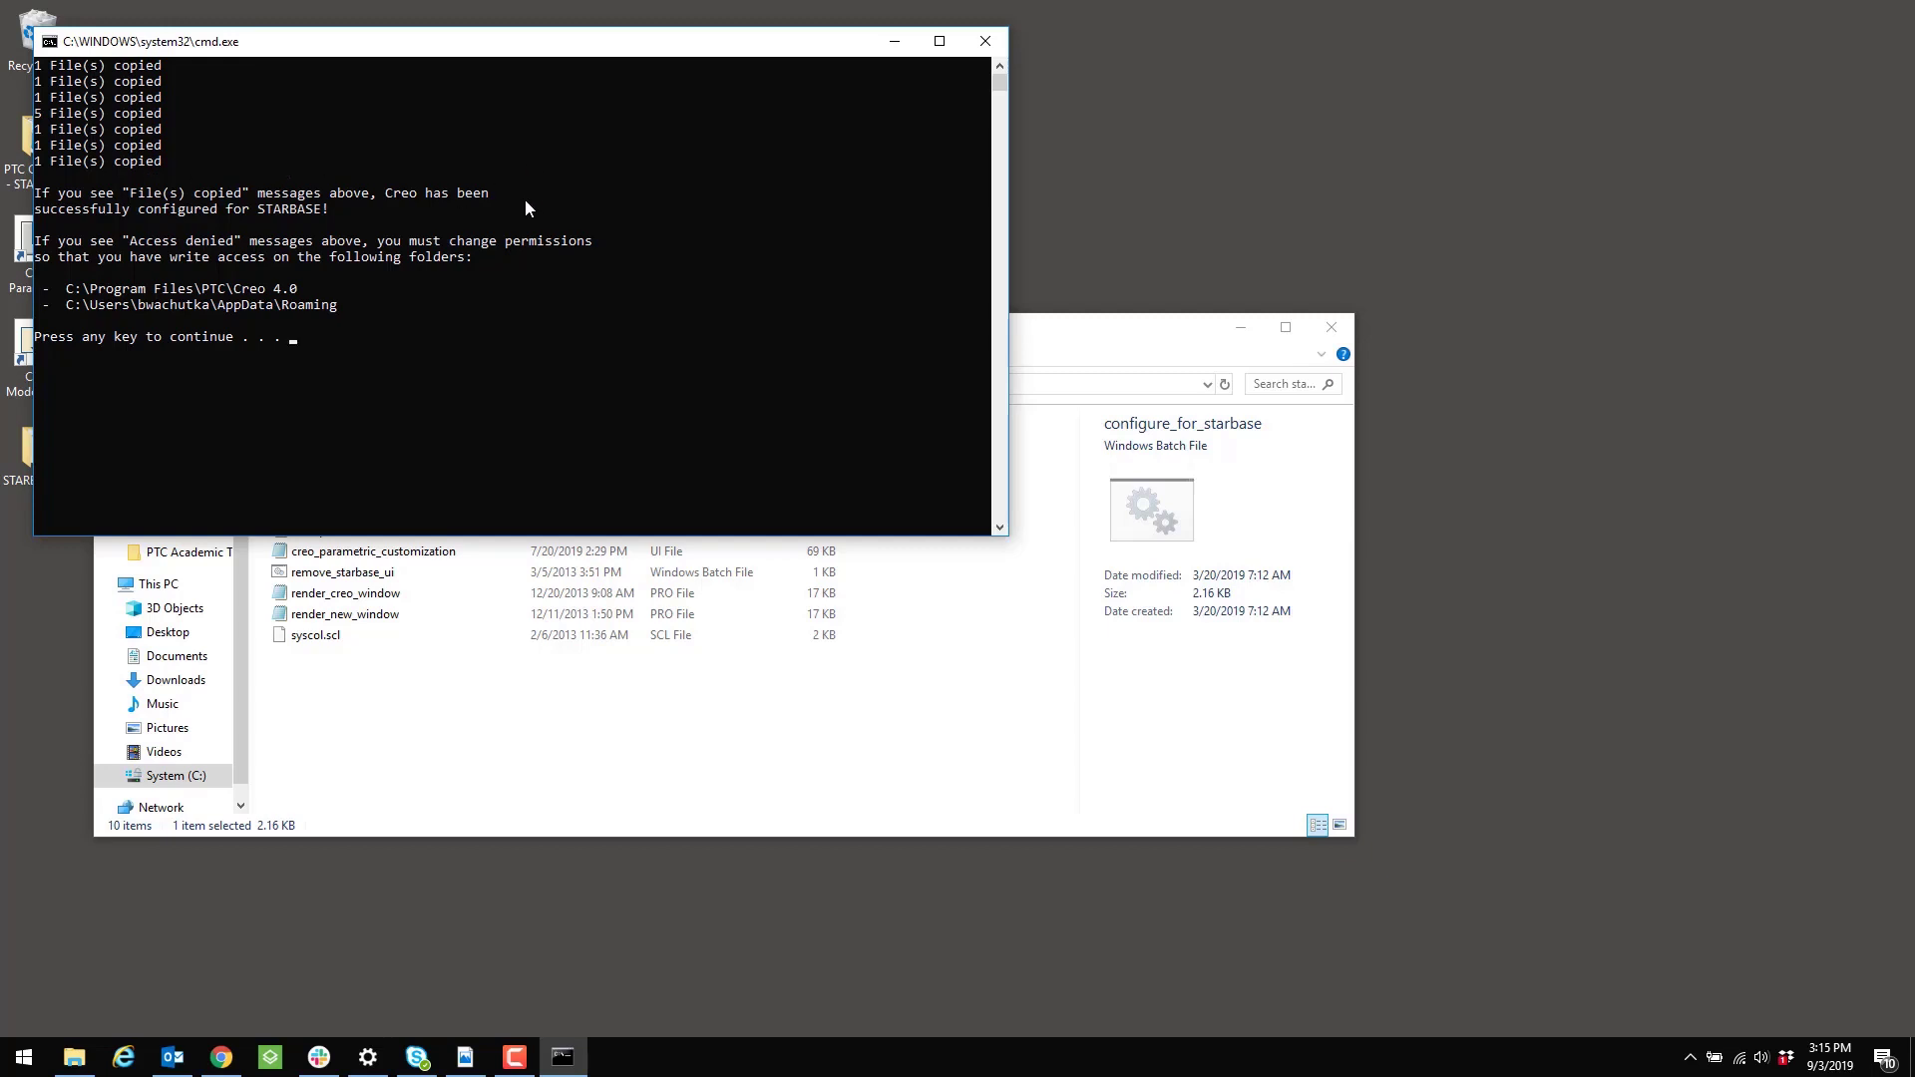
pyautogui.press('Return')
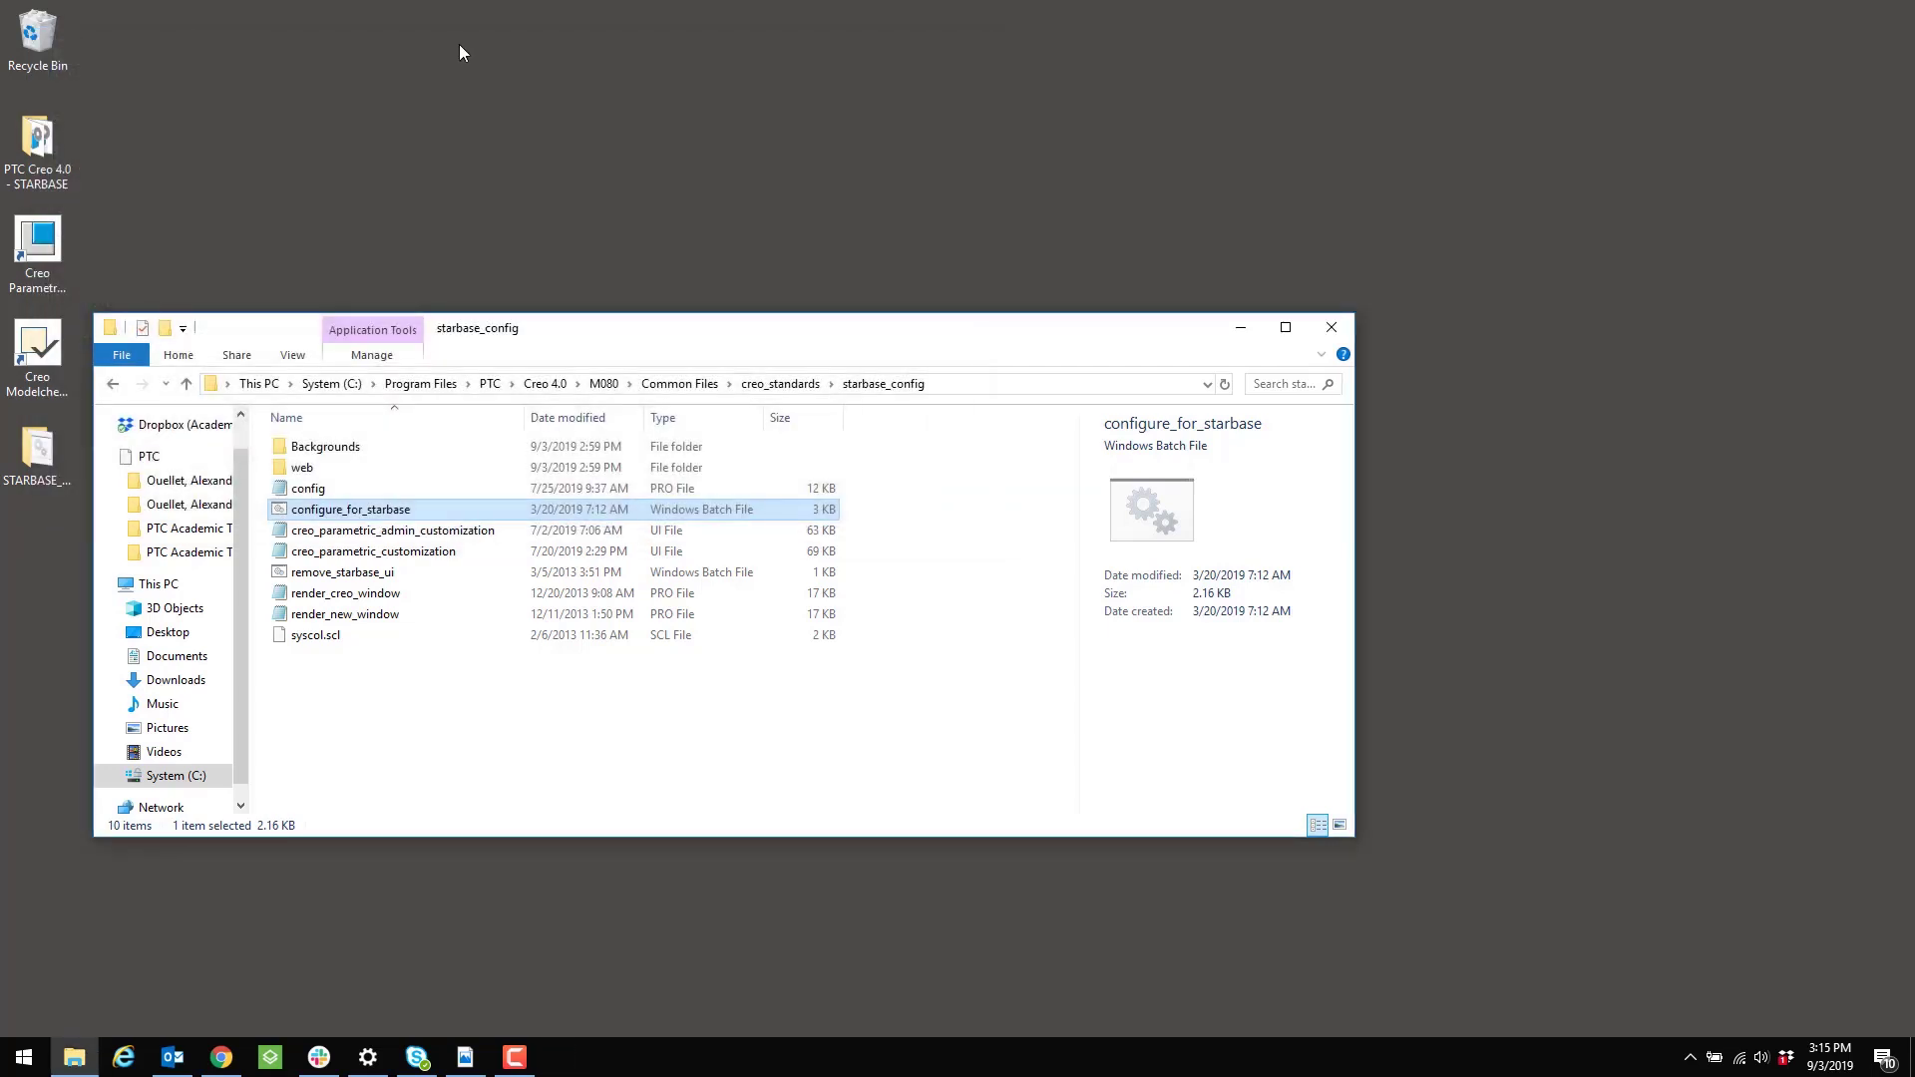
# Step: Relaunch Creo Parametric from the desktop and dismiss the welcome prompt to reach the STARBASE landing page
pyautogui.click(1242, 328)
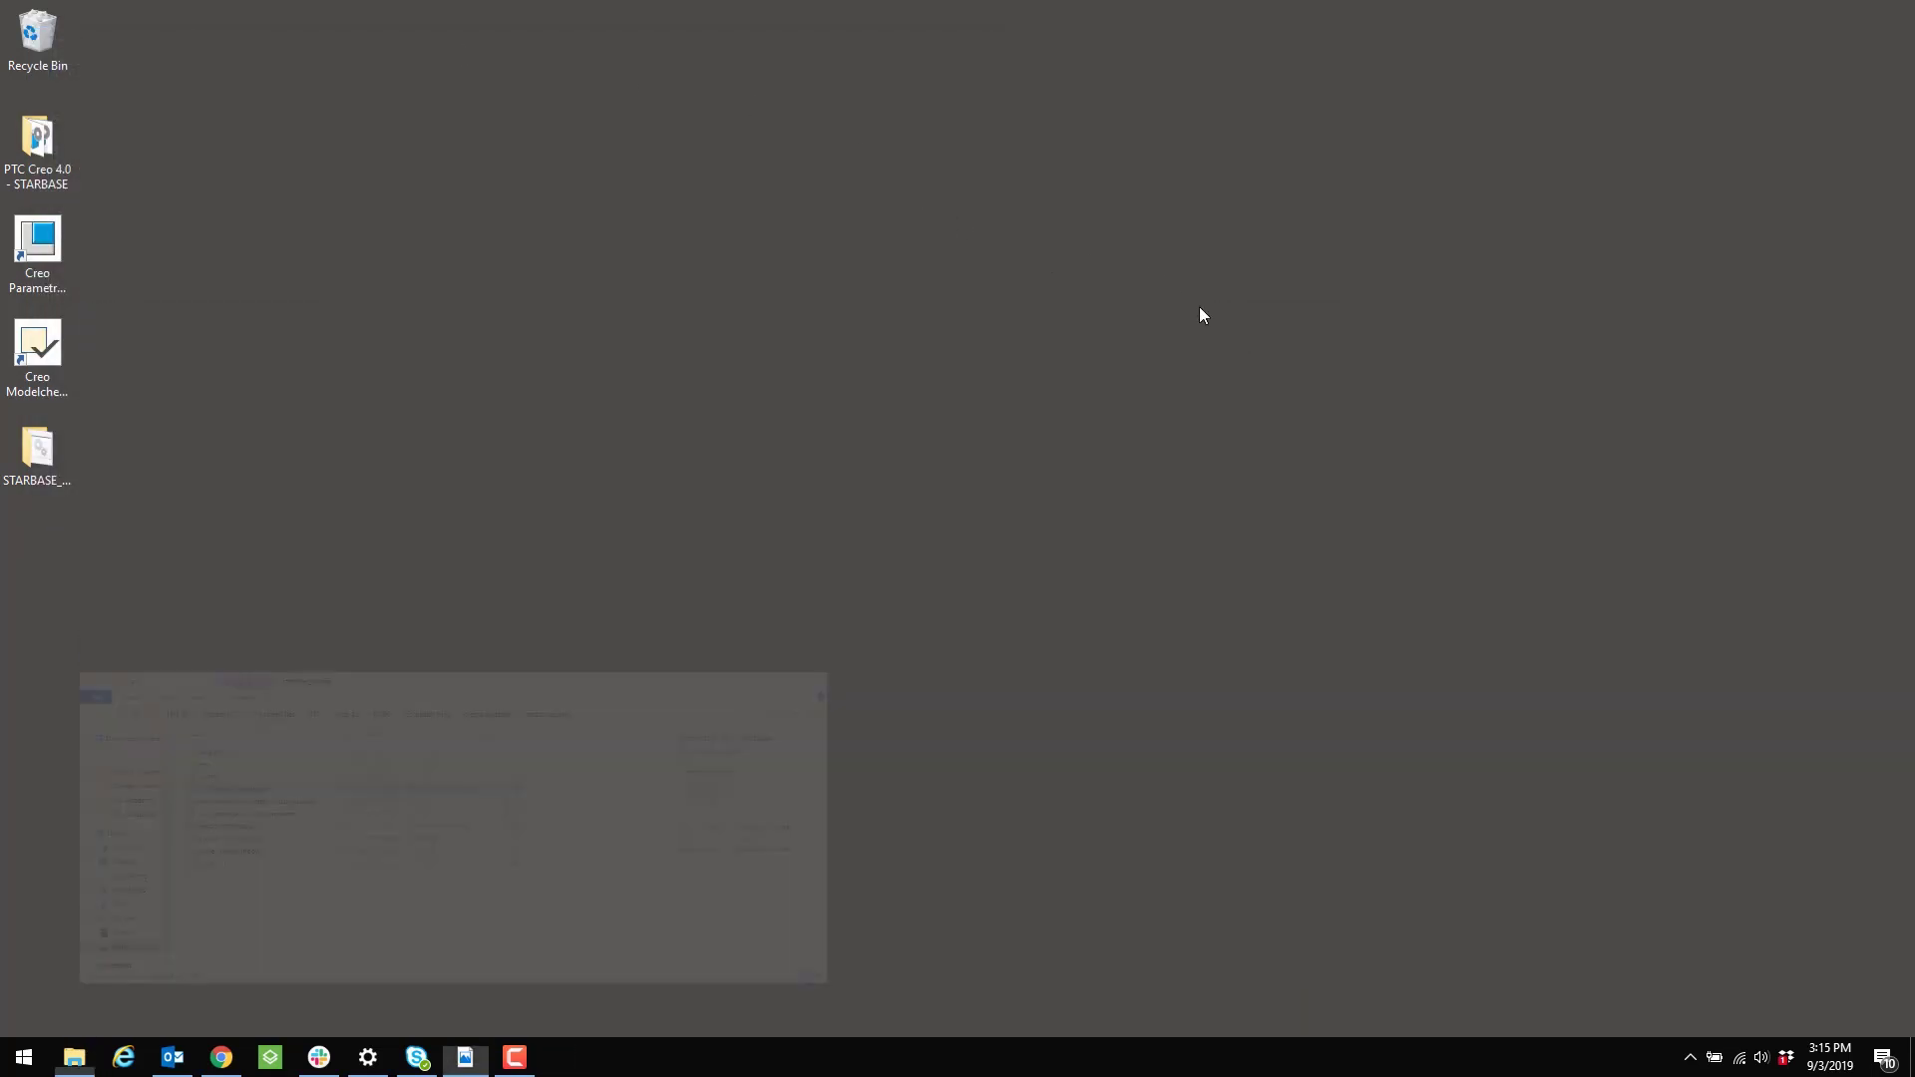
pyautogui.doubleClick(44, 266)
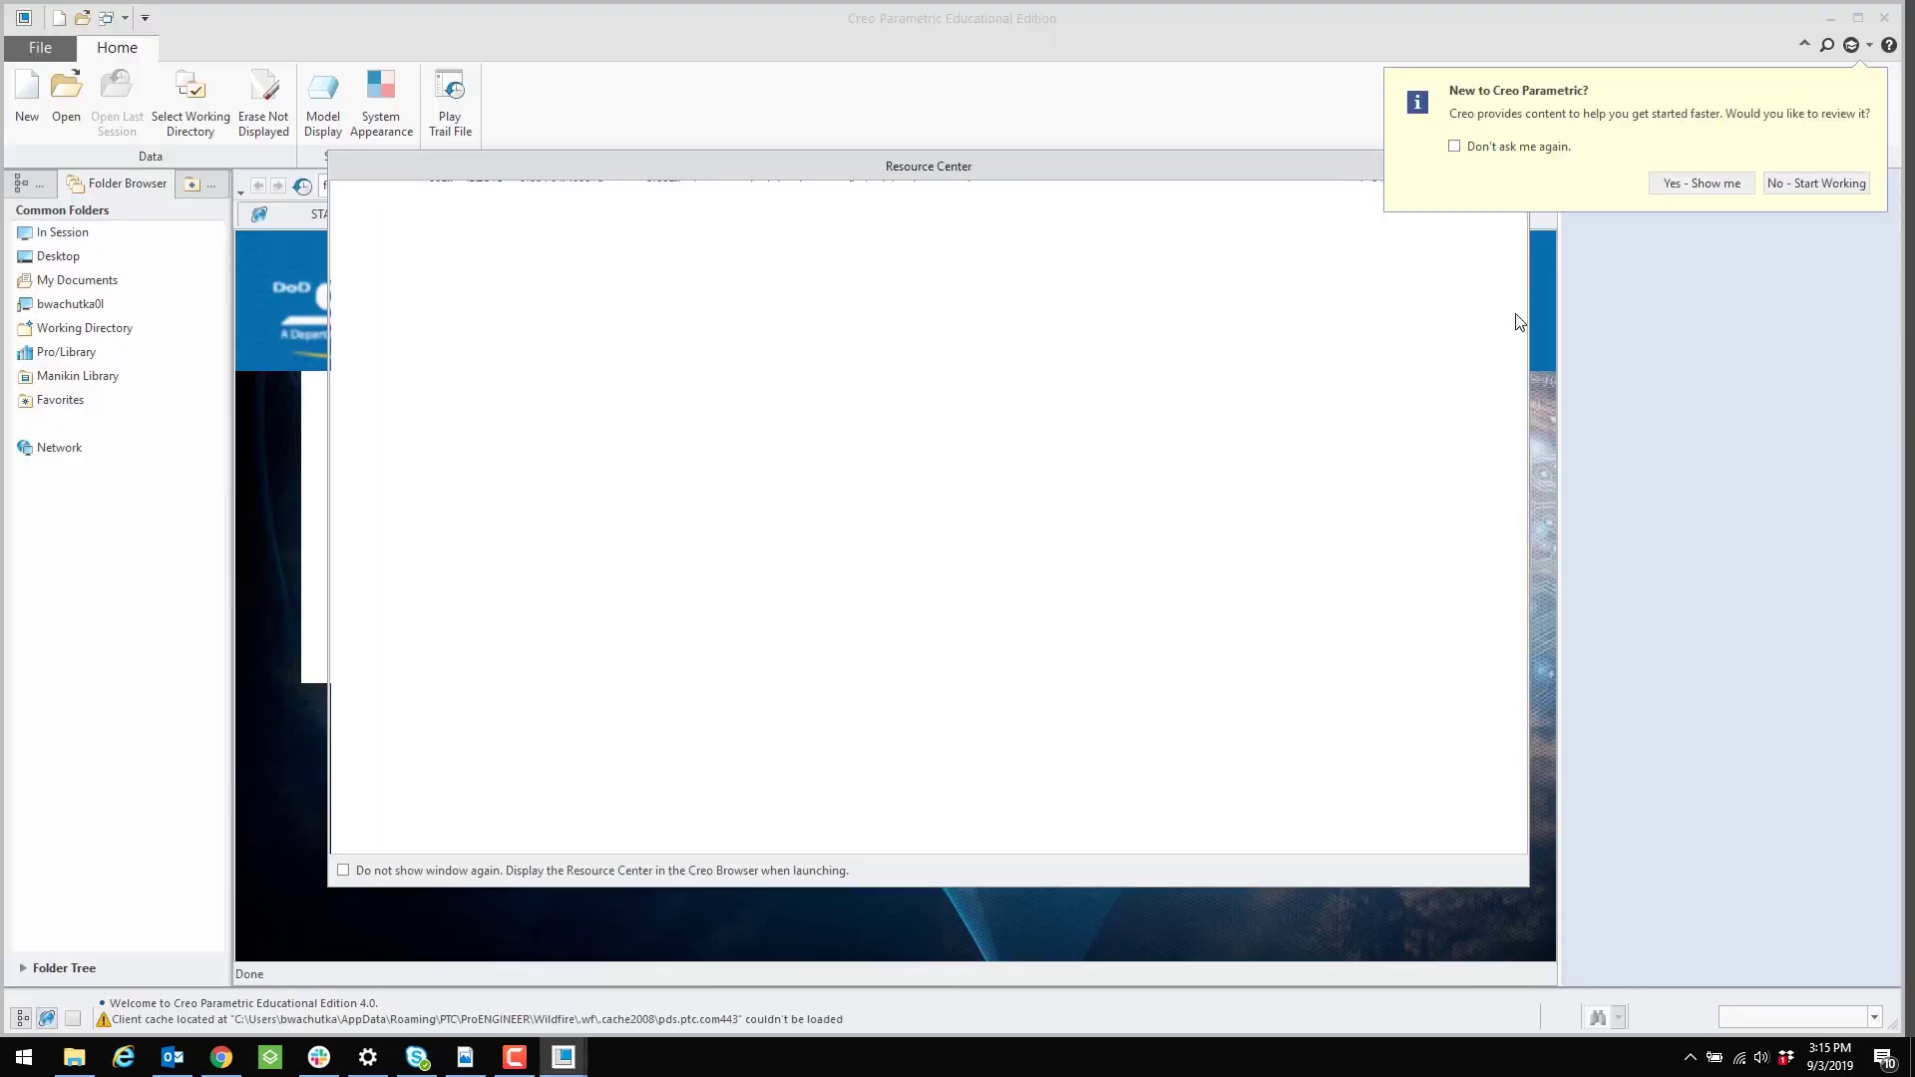
pyautogui.click(1797, 184)
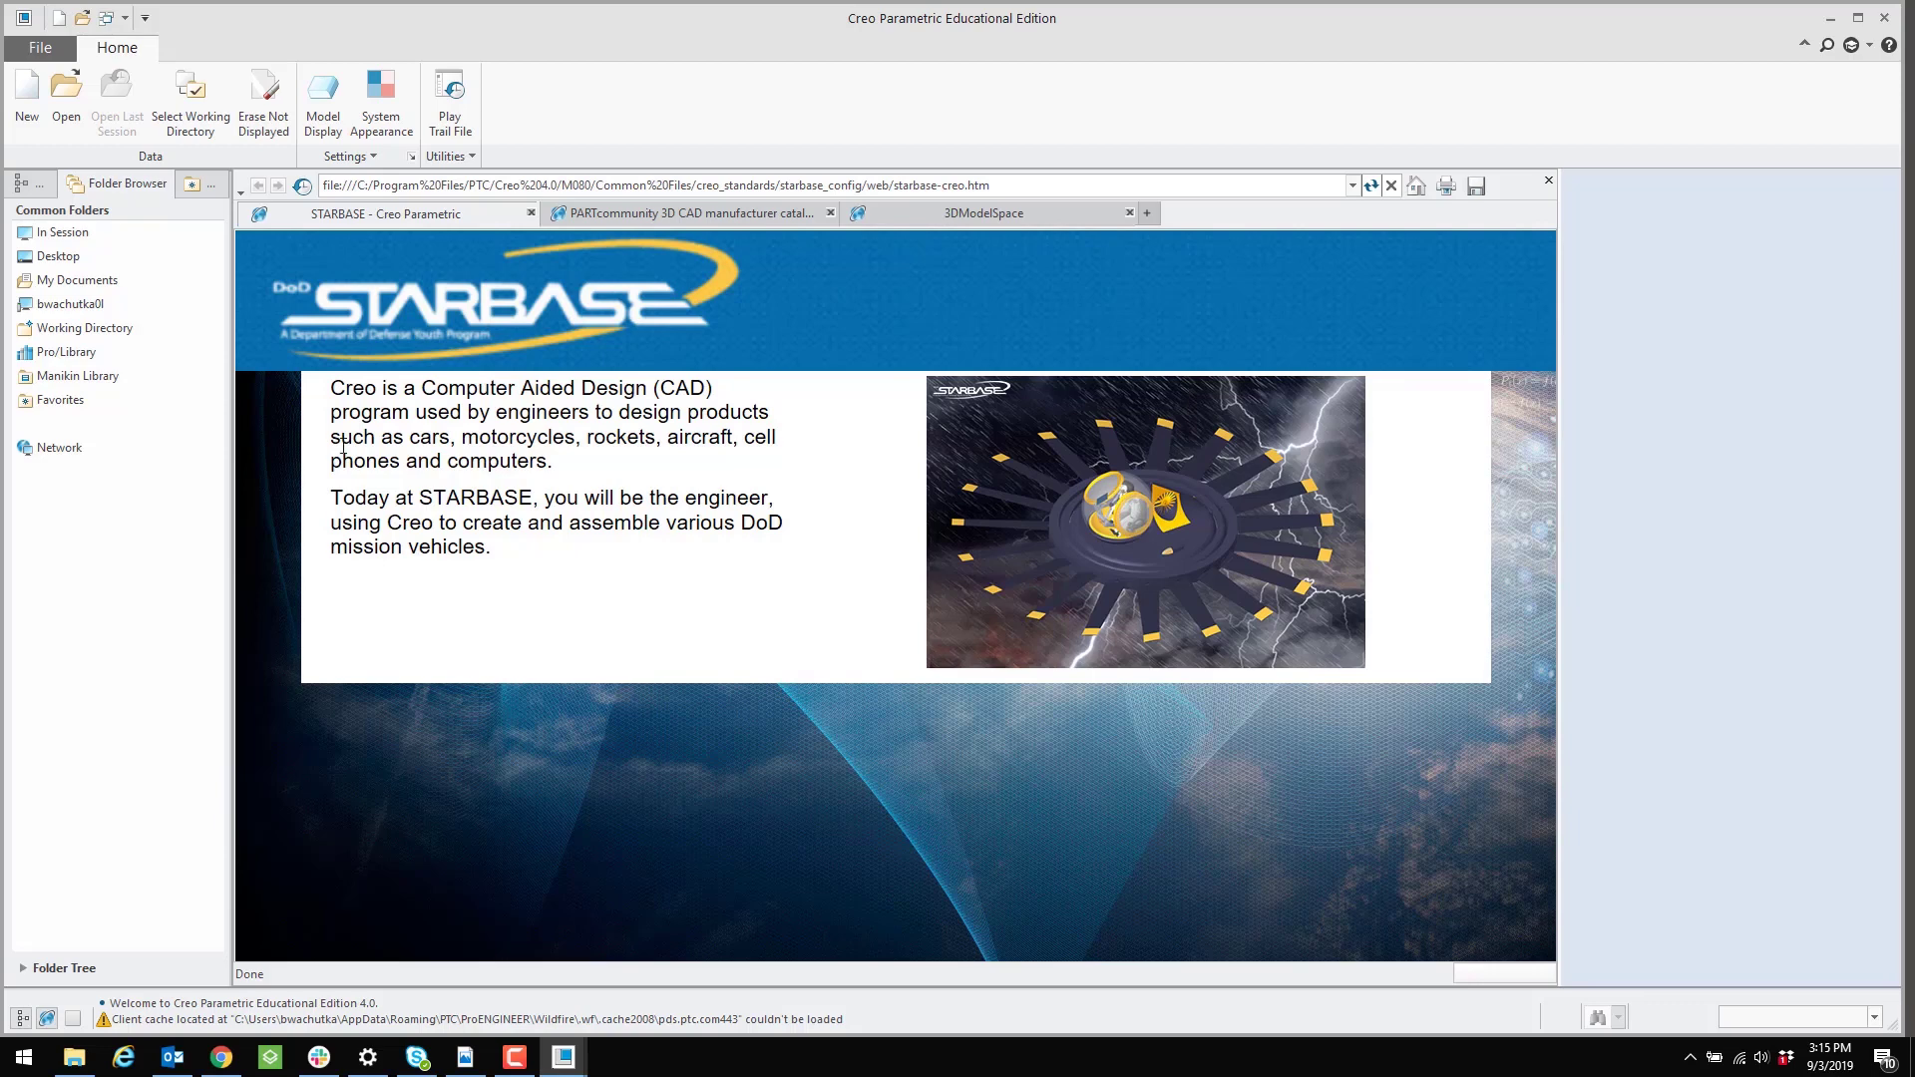
# Step: Set the working directory to Desktop > STARBASE_Creo4 > Crawler and bring up the File Open list
pyautogui.click(197, 97)
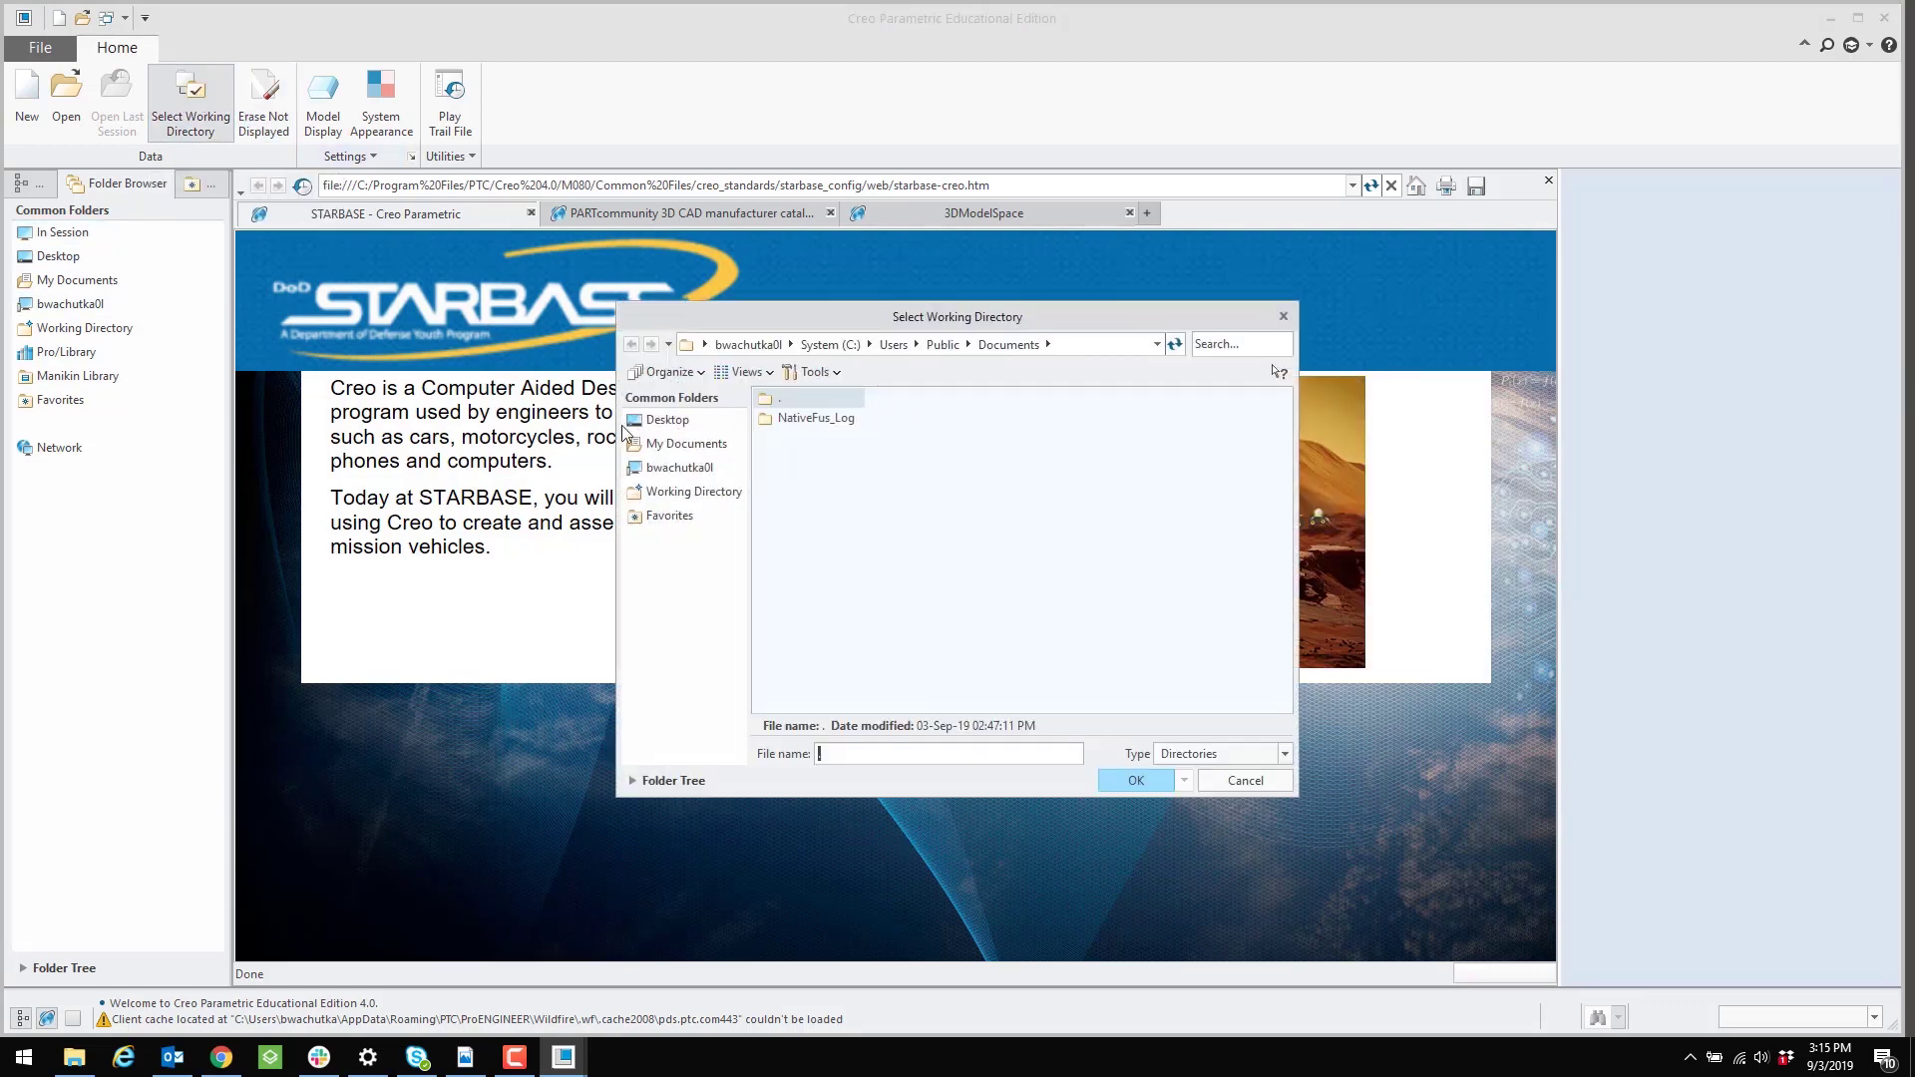
pyautogui.click(670, 420)
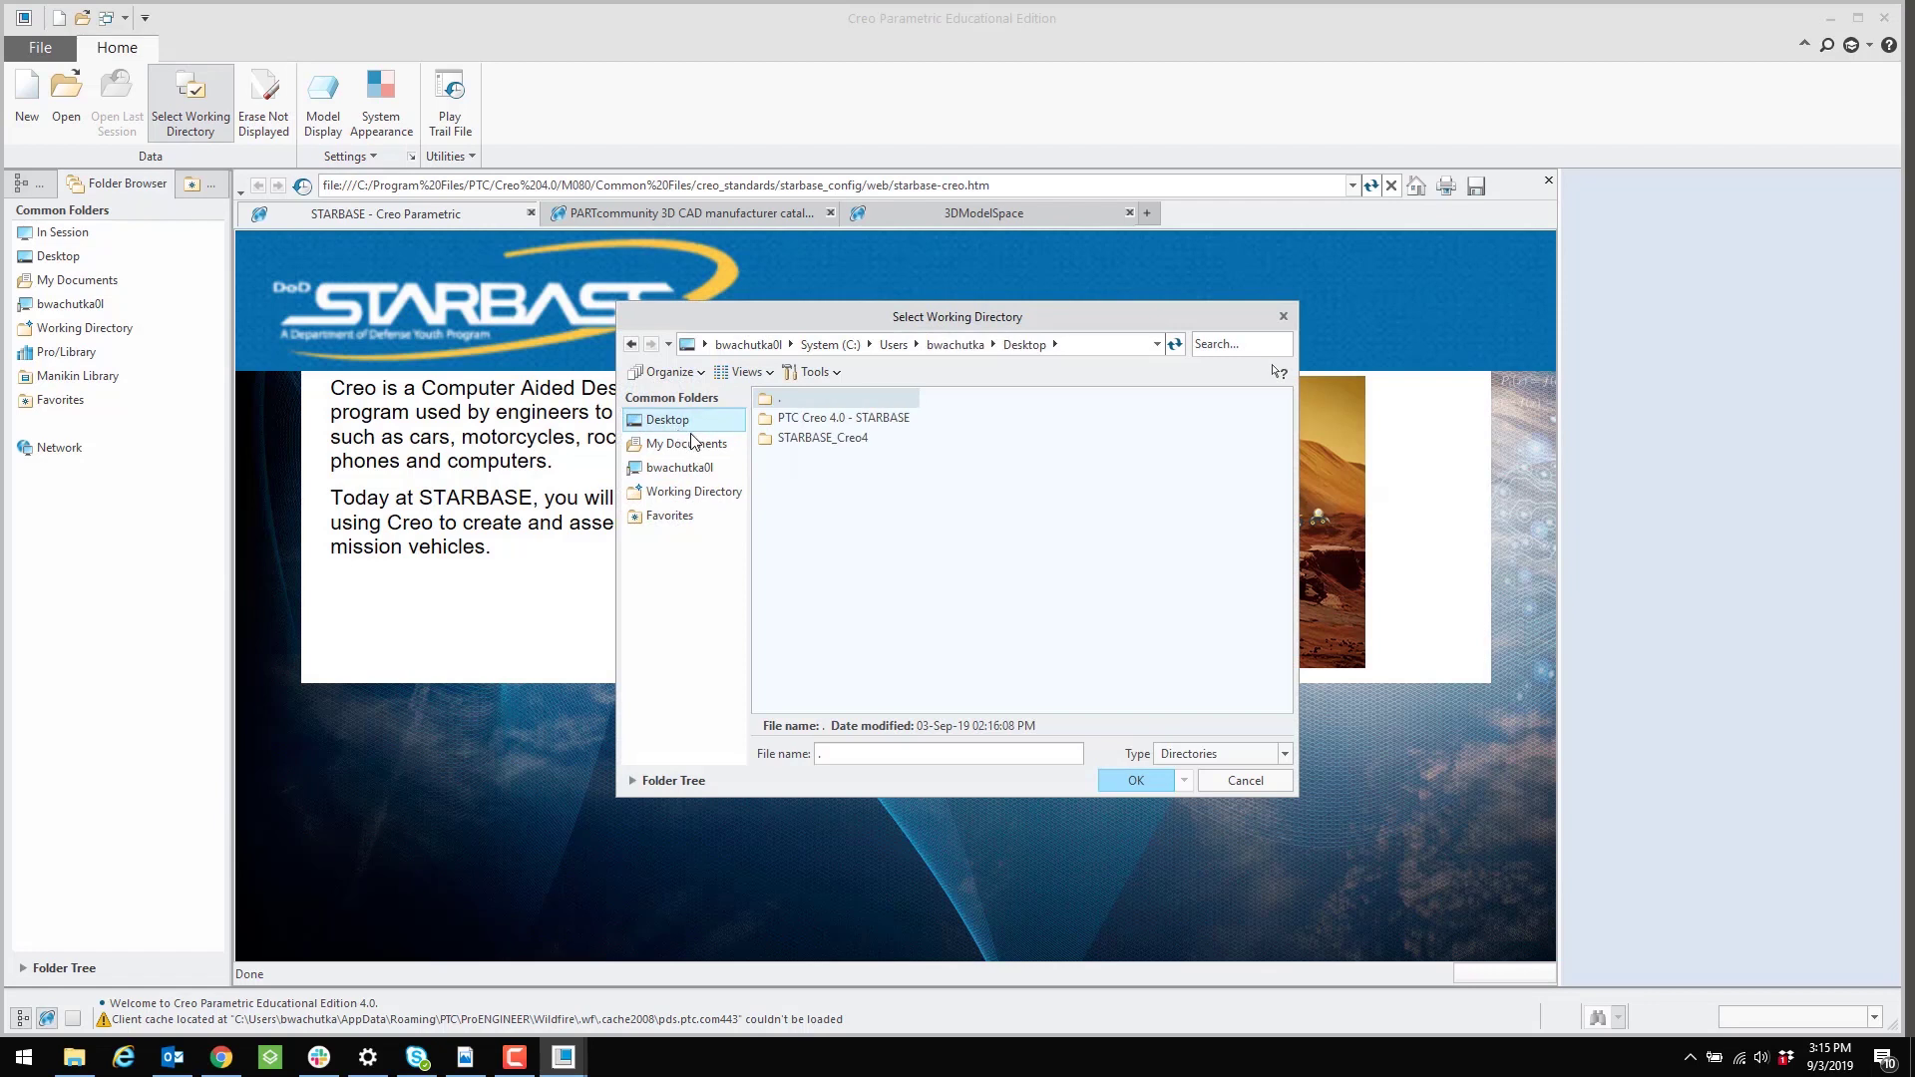
pyautogui.doubleClick(824, 439)
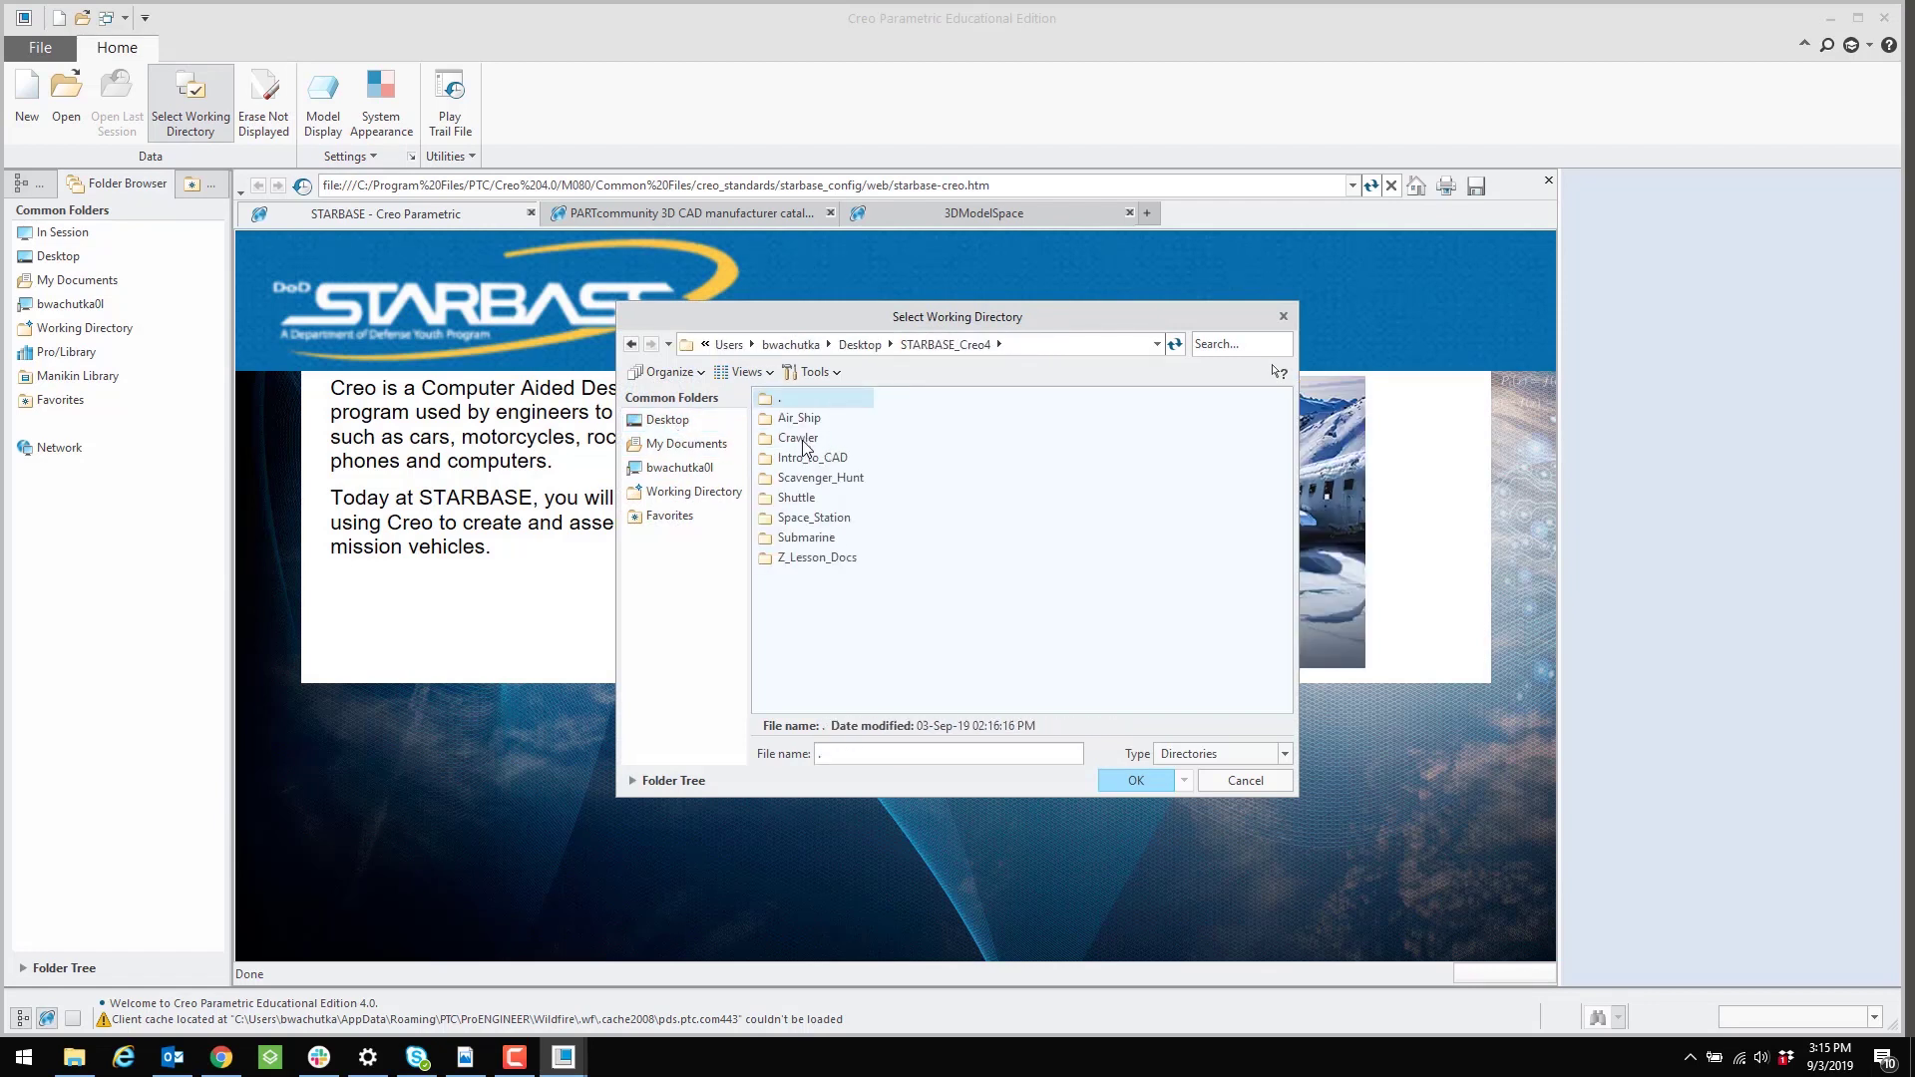
pyautogui.doubleClick(803, 439)
pyautogui.click(1119, 784)
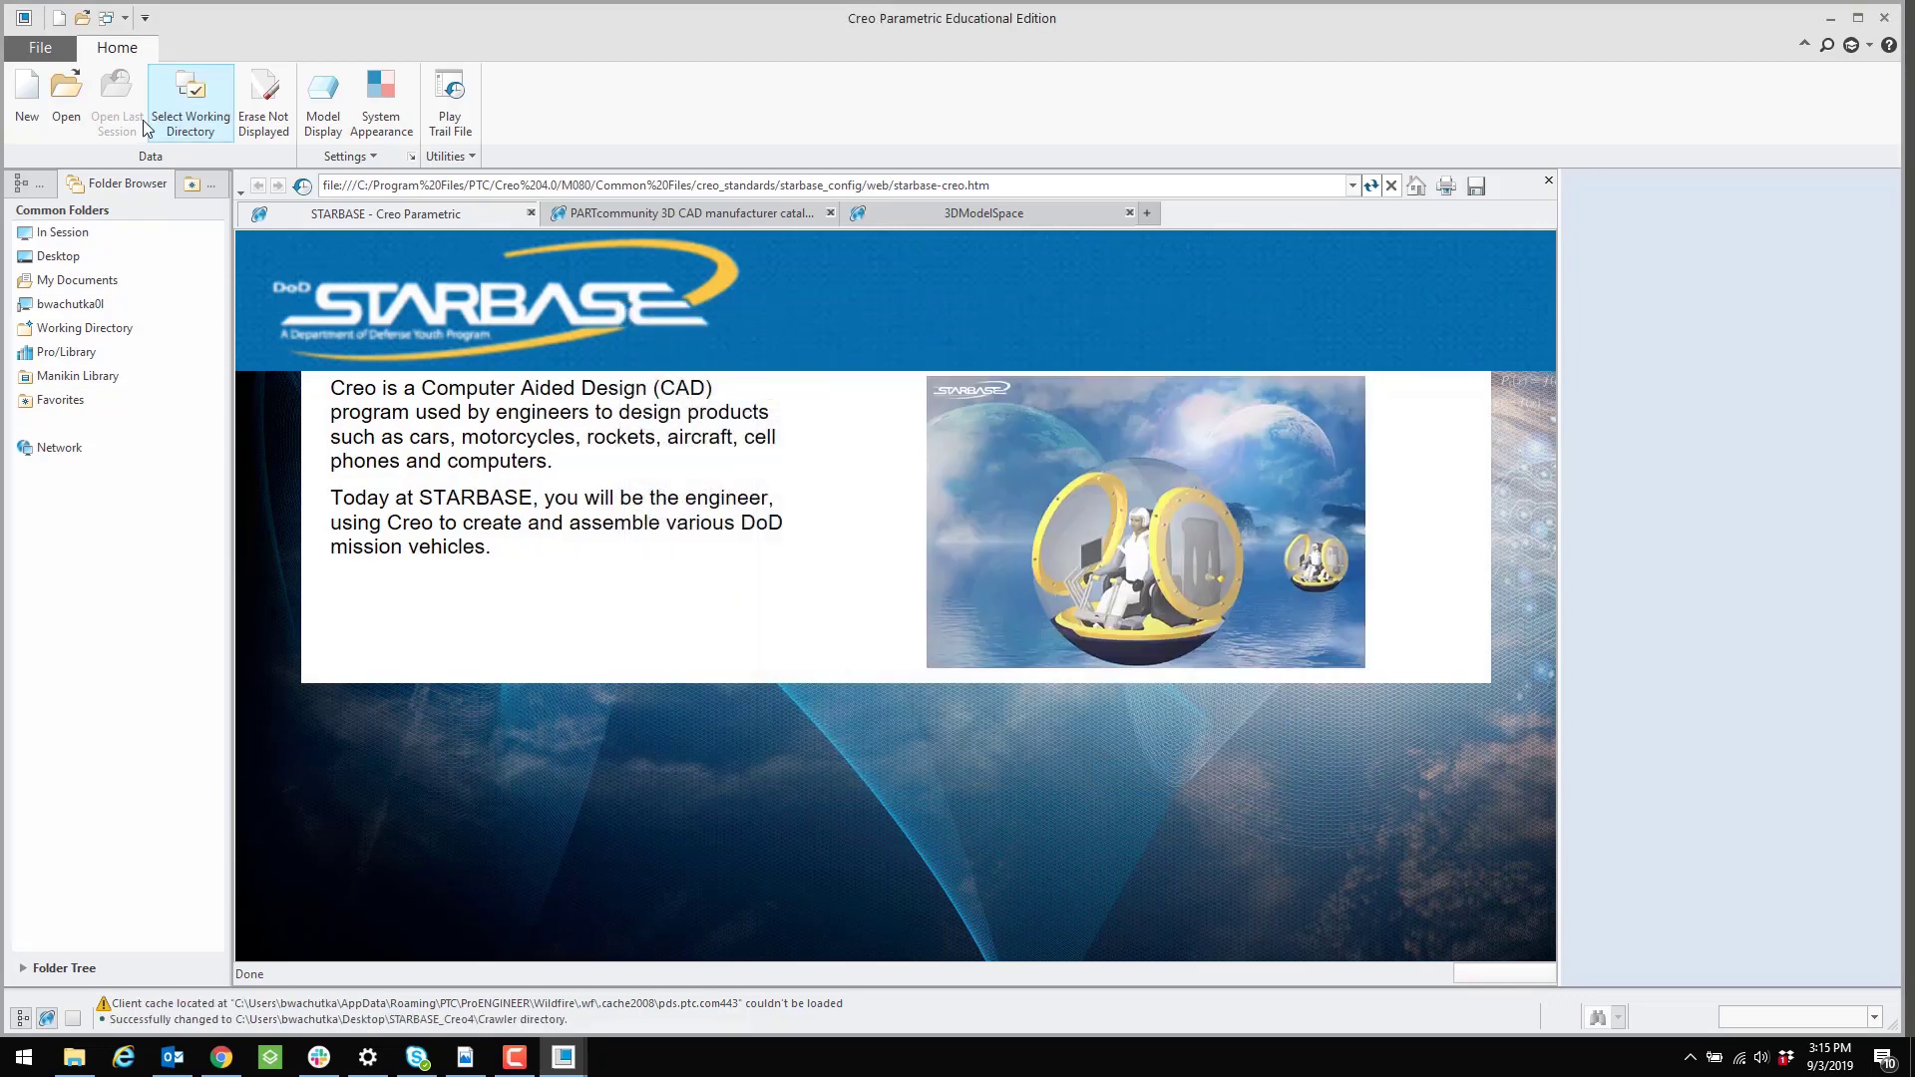
pyautogui.click(66, 95)
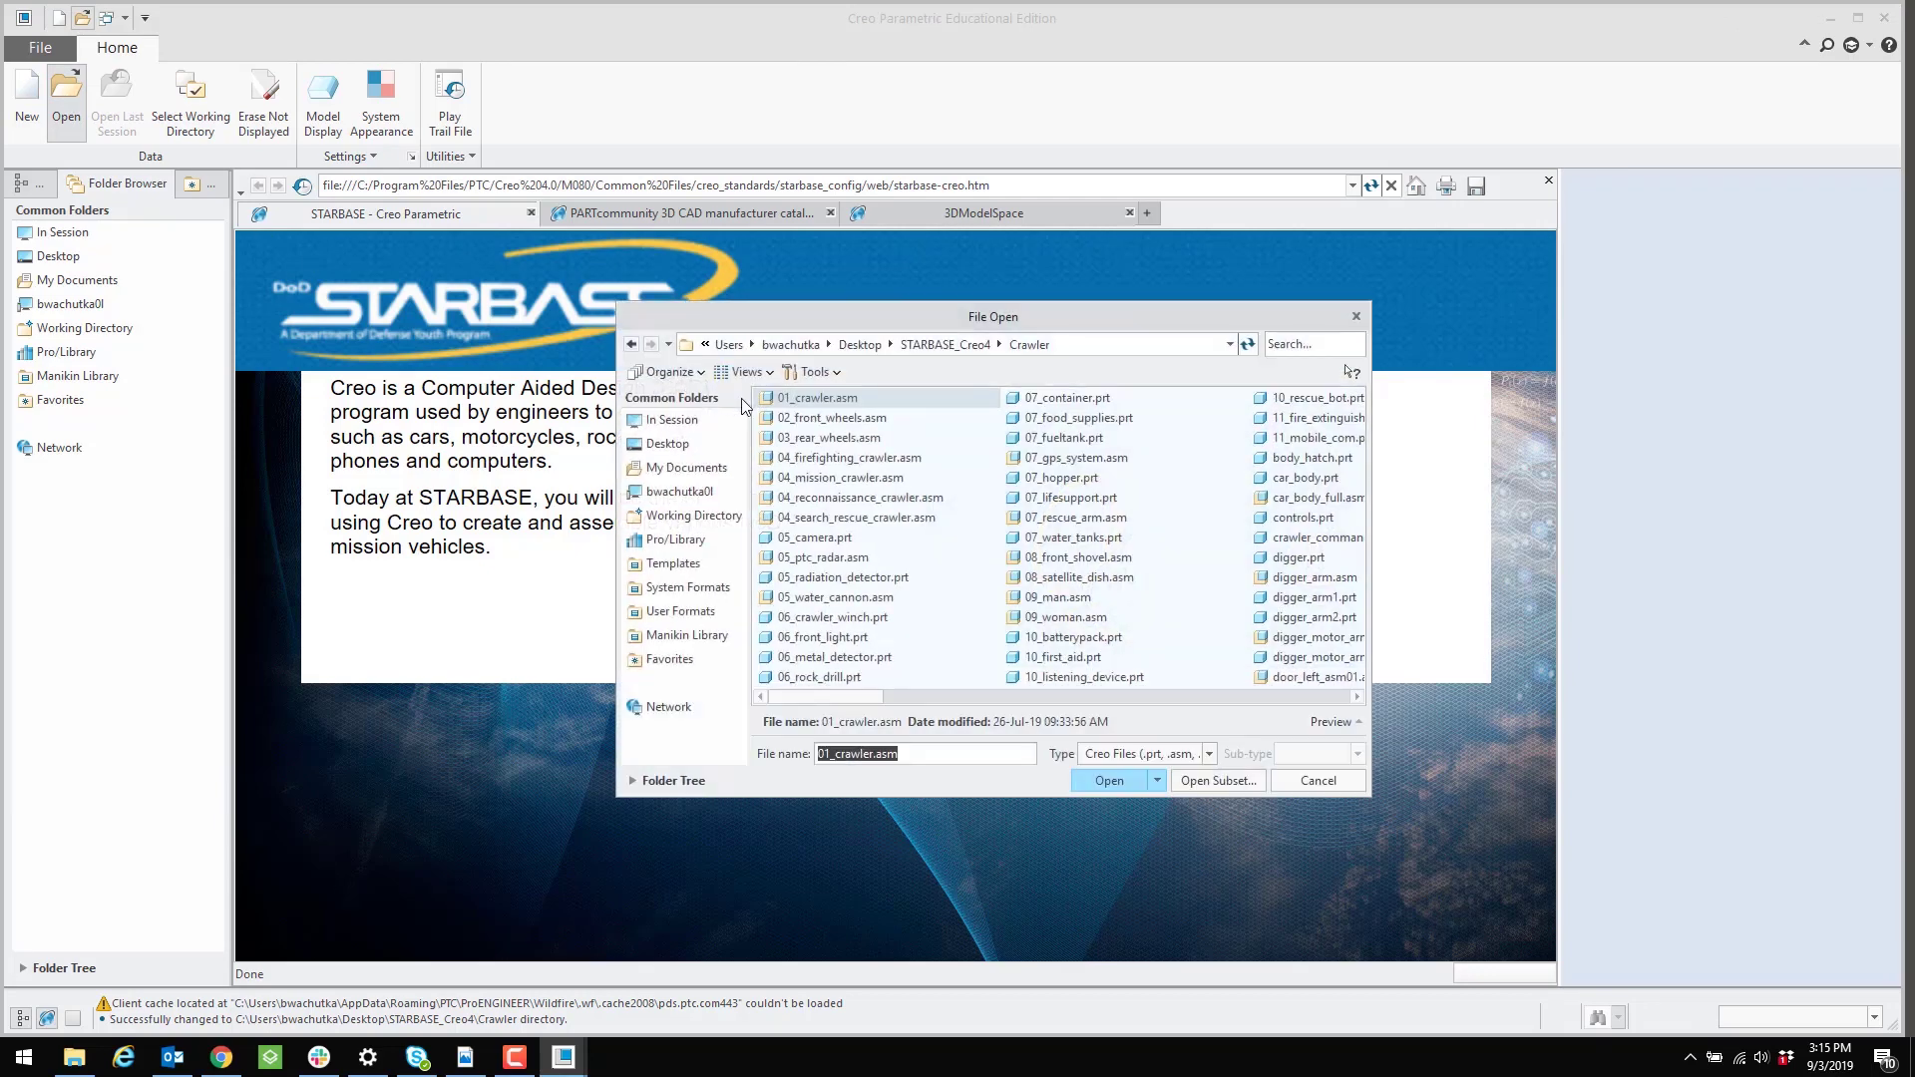
# Step: Open 01_crawler.asm and check its Photo and STARBASE tabs
pyautogui.doubleClick(853, 403)
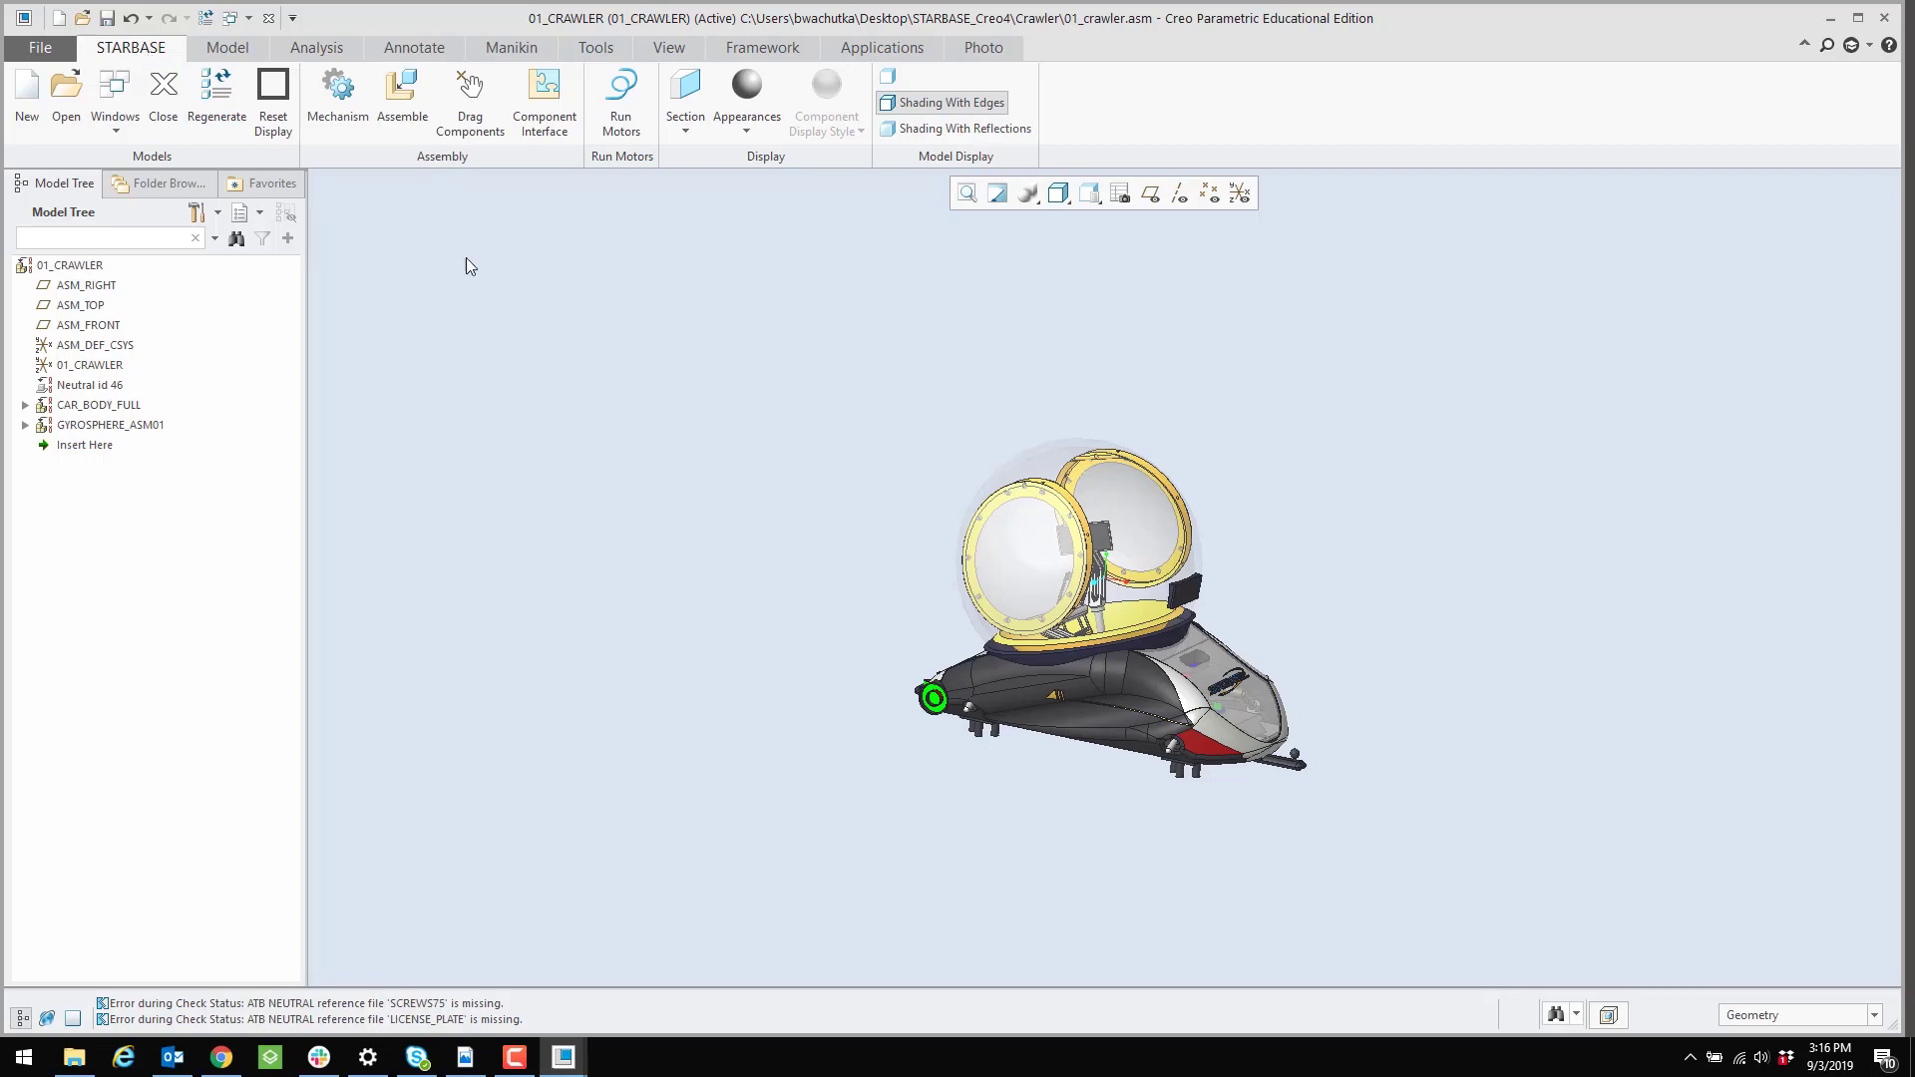
pyautogui.click(984, 57)
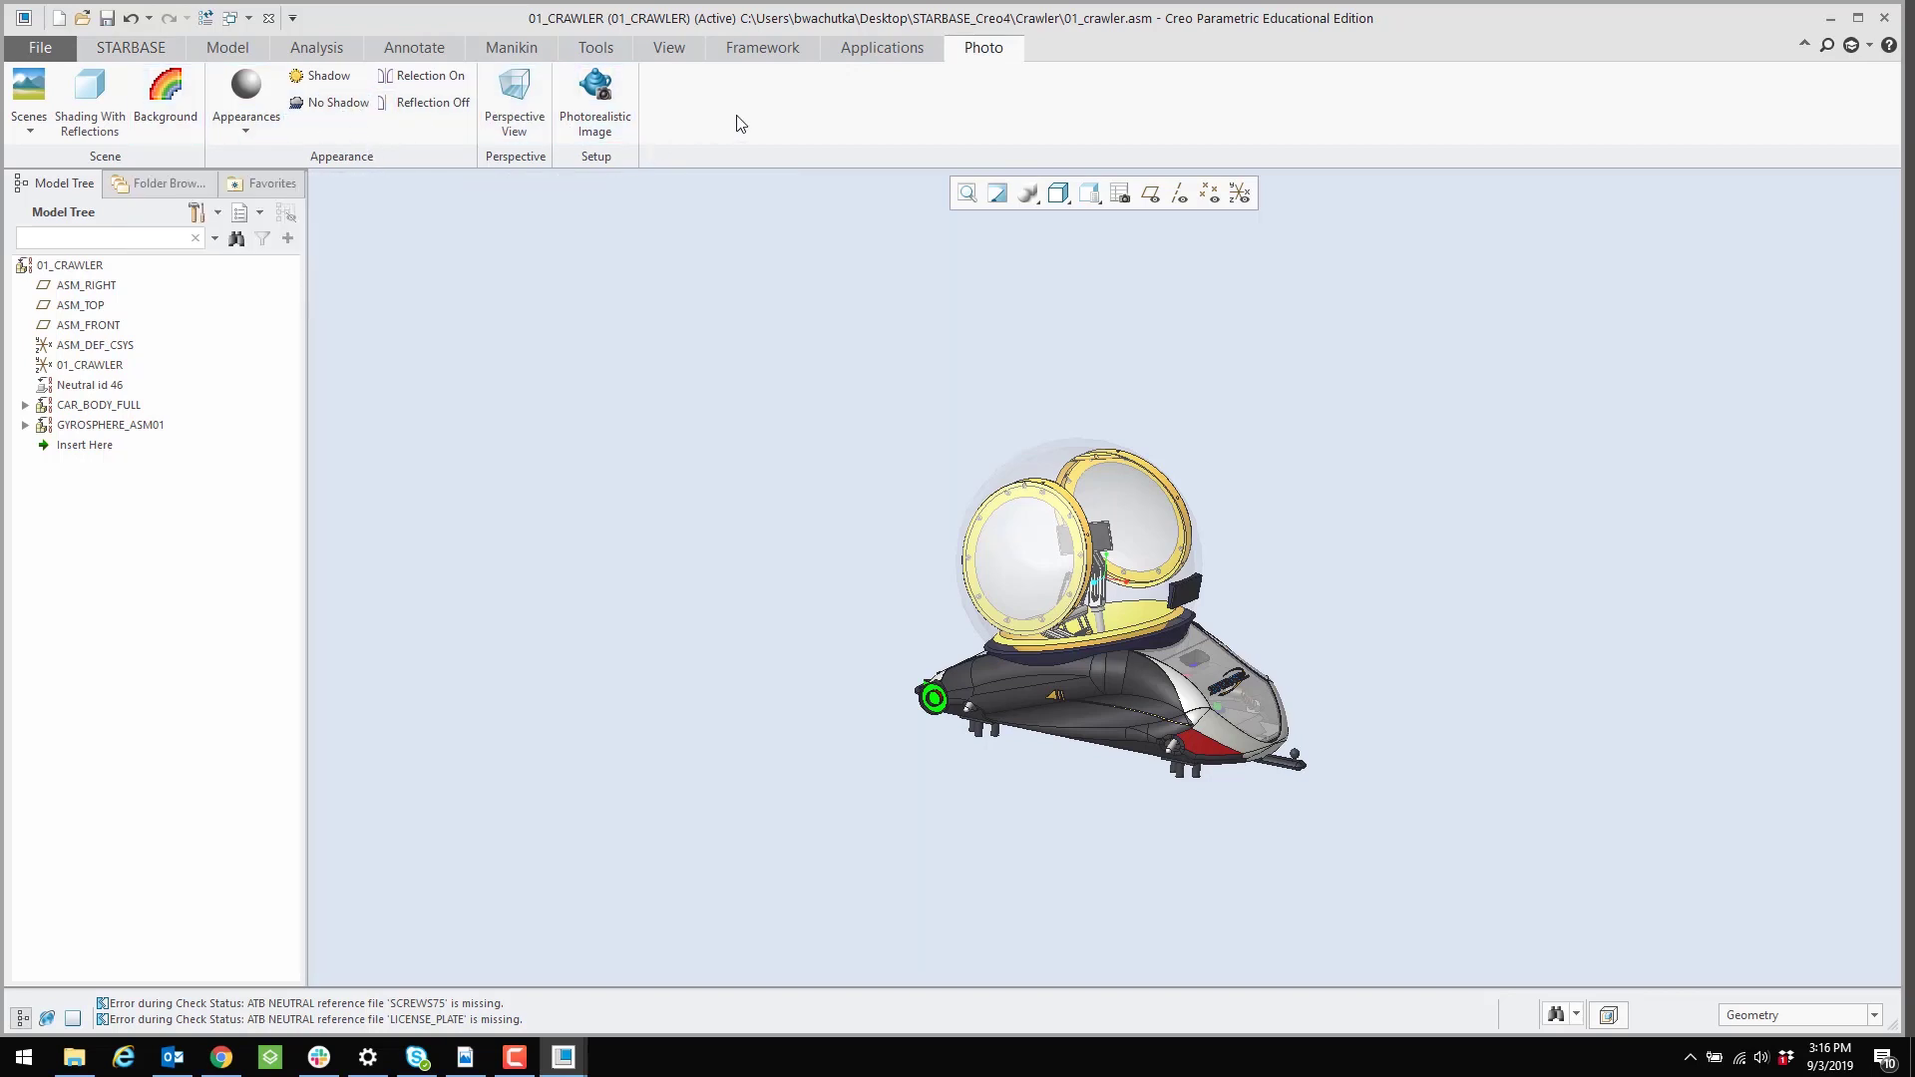
pyautogui.click(160, 80)
pyautogui.click(130, 47)
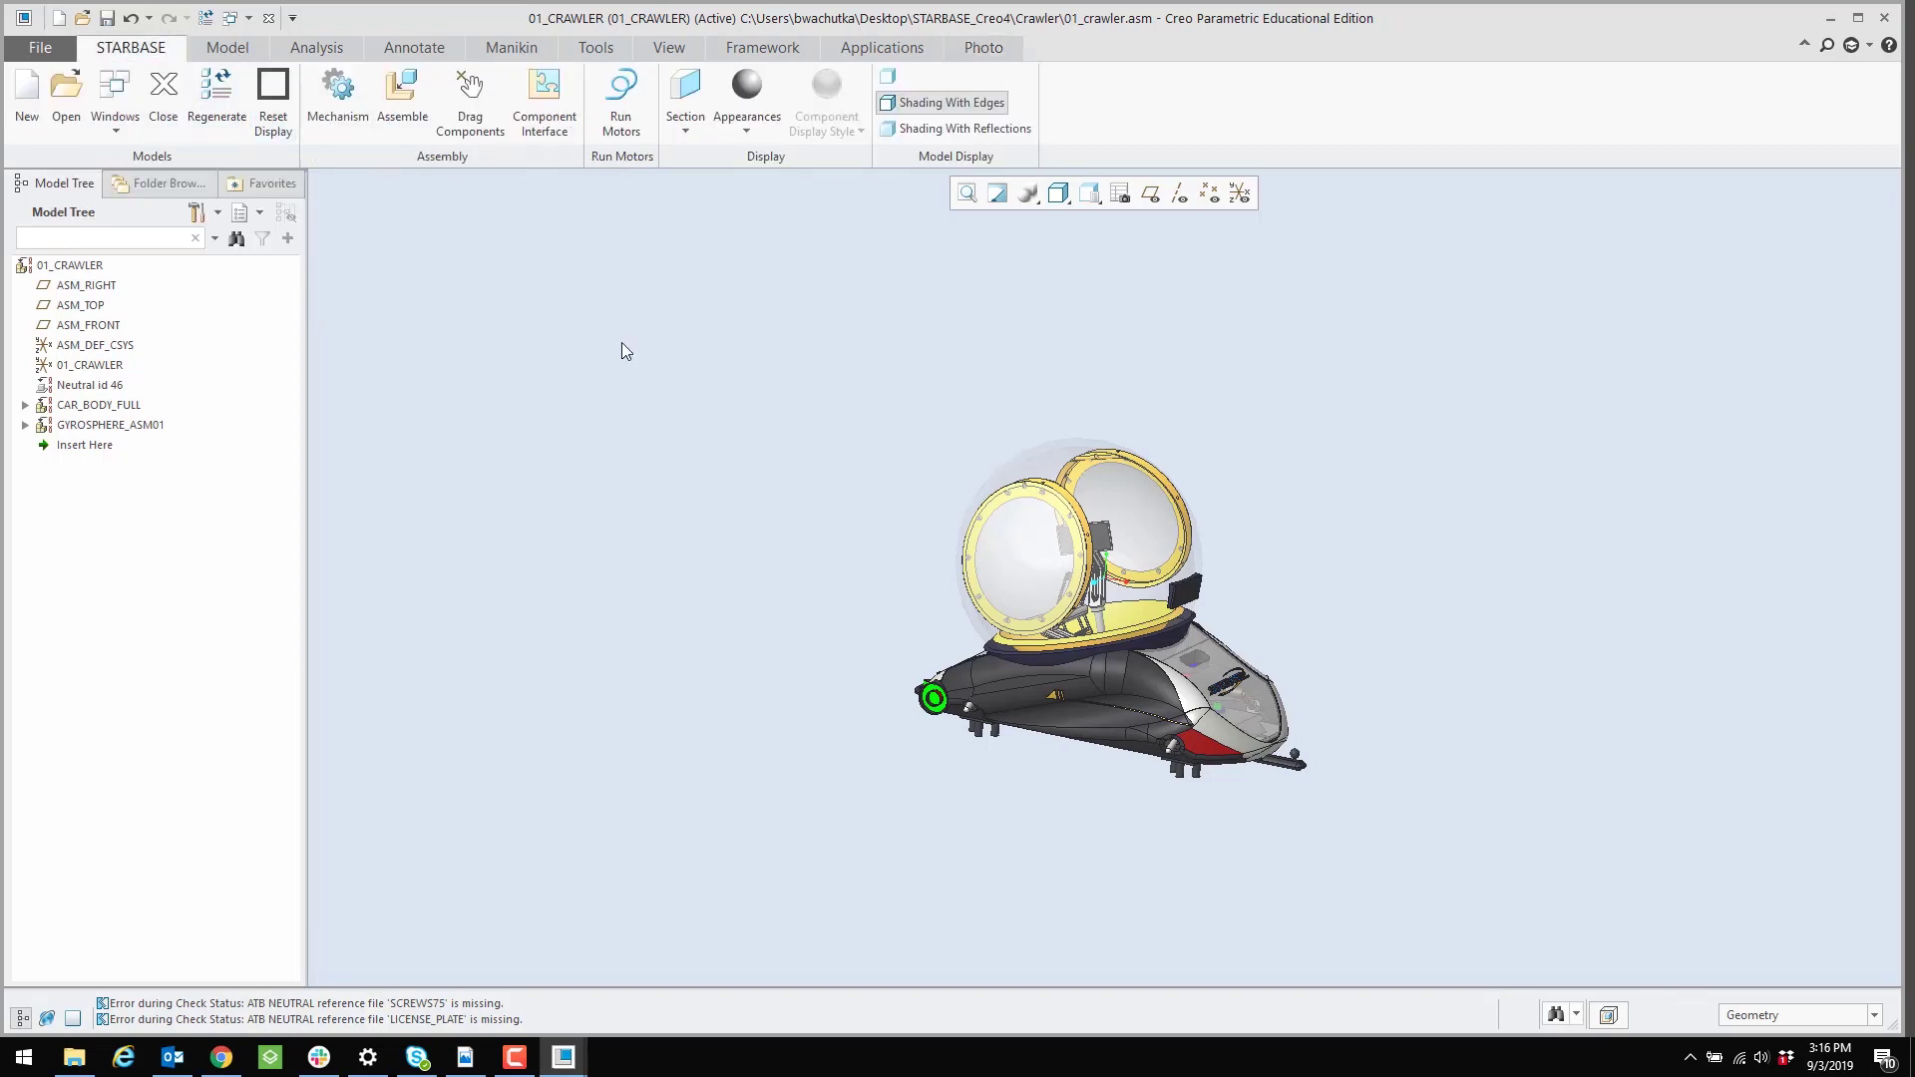